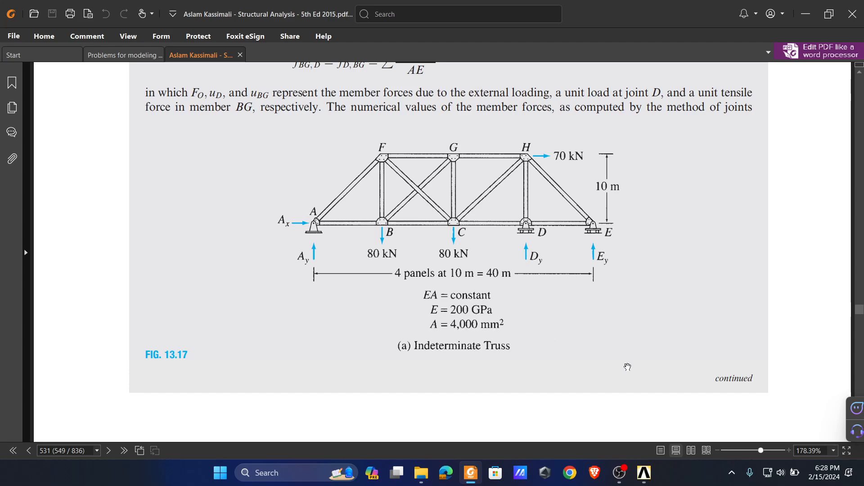
Run ANSYS Mechanical APDL from its product launcher and clear the database to start a new one.
click(644, 473)
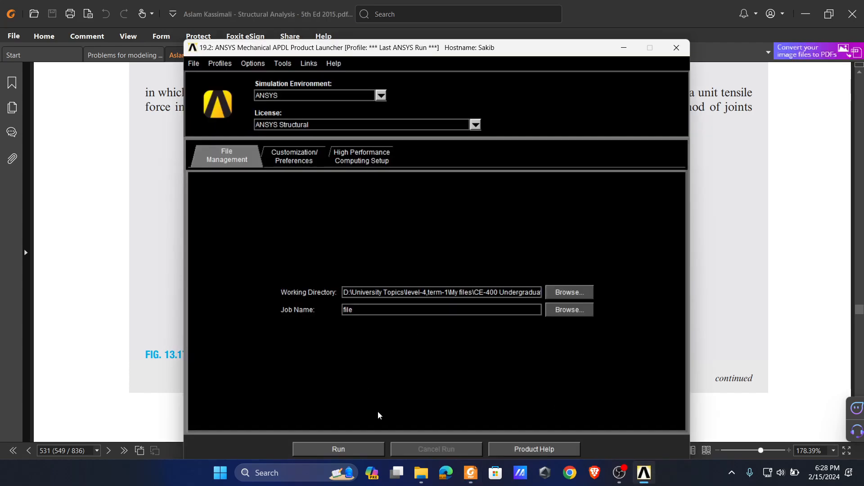
click(335, 449)
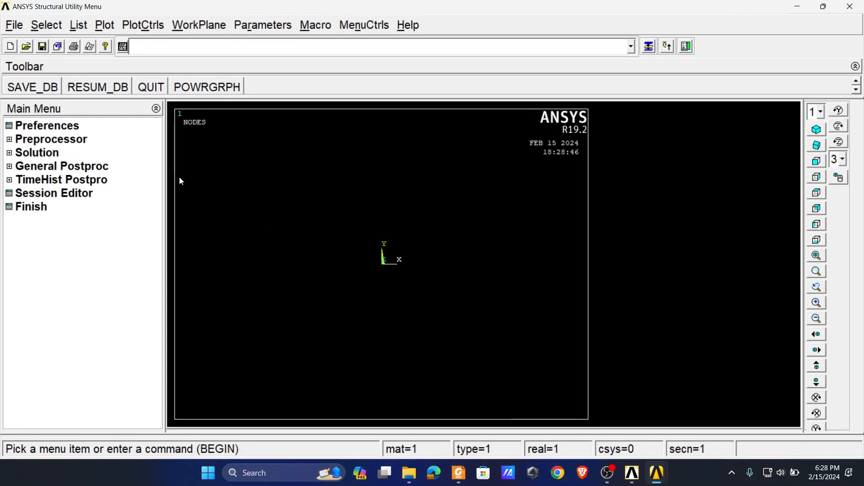
click(13, 25)
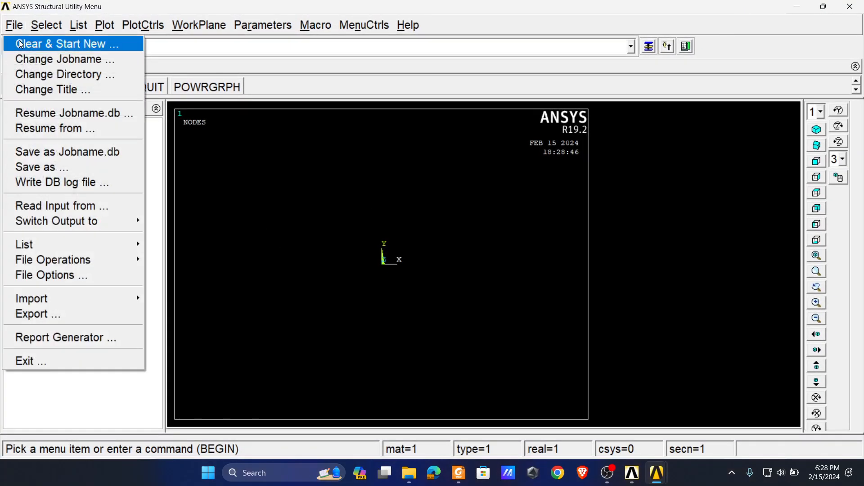
click(74, 47)
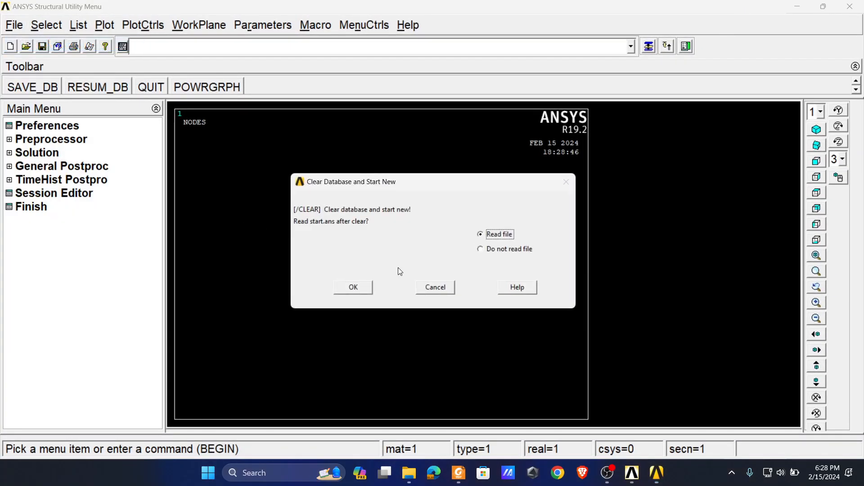
click(364, 289)
click(135, 93)
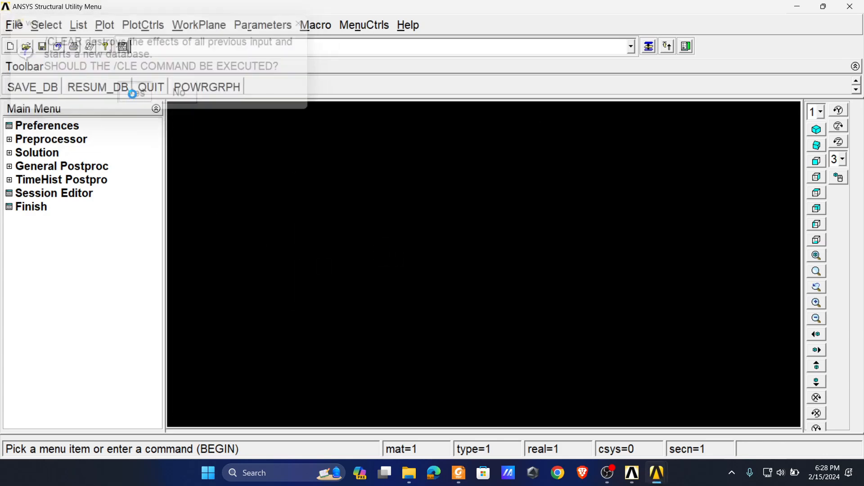
Change the jobname to "Truss 13.2".
click(14, 26)
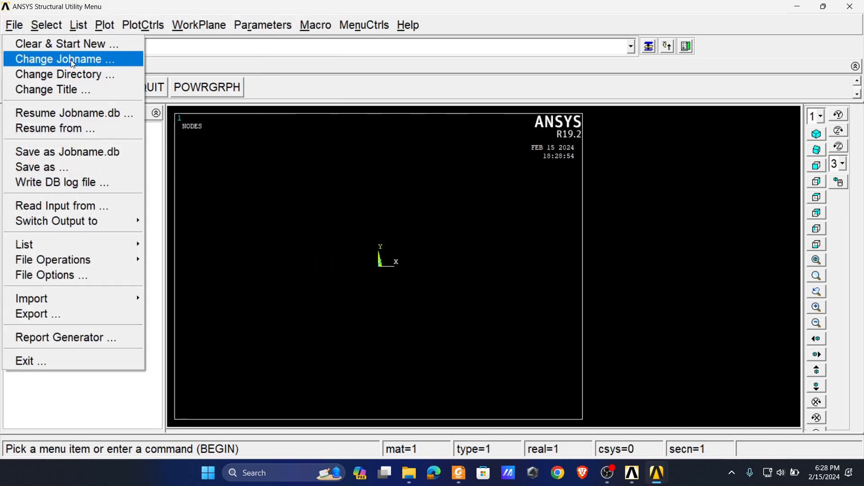
click(65, 59)
drag(463, 222, 392, 220)
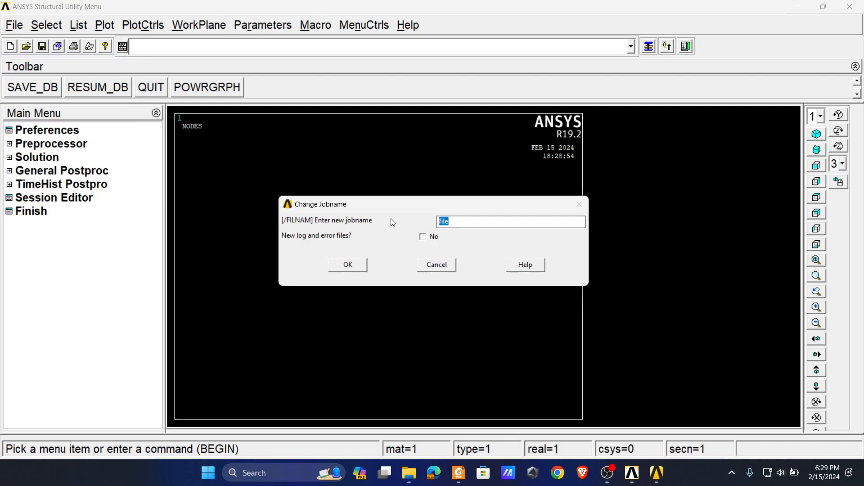
text(Truss 13.2)
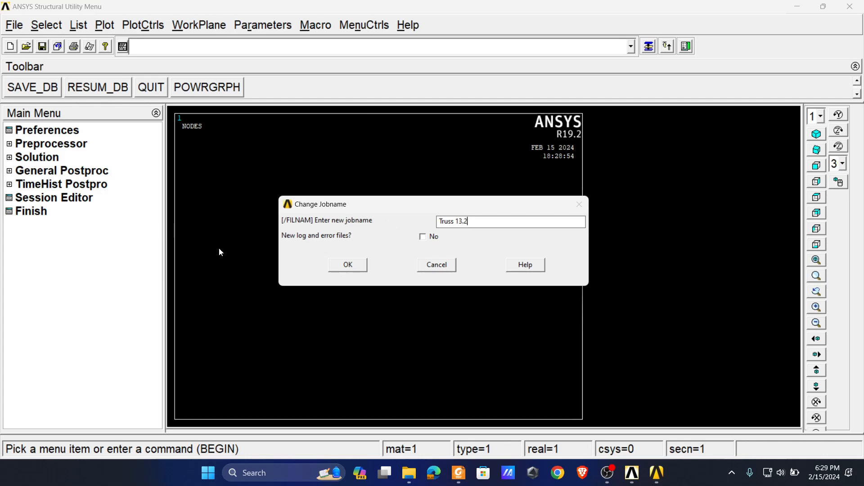
click(347, 265)
Check the truss example in the textbook PDF and set the analysis title to "Truss Problem 13.12".
click(9, 27)
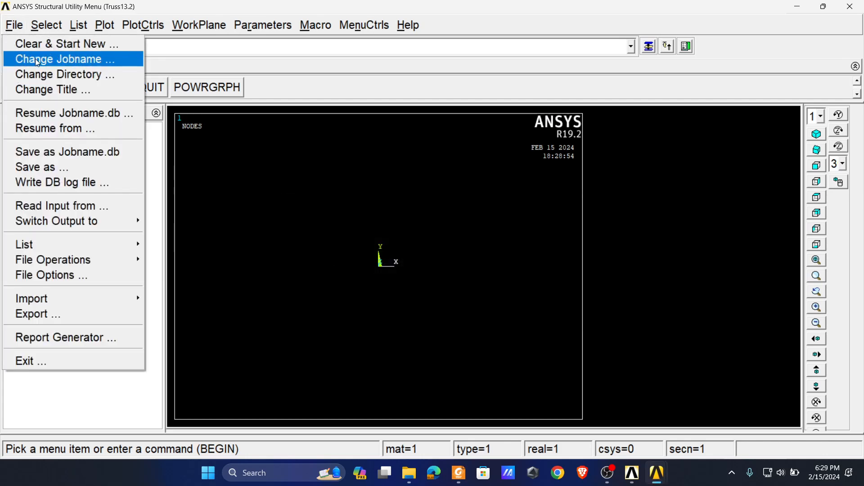
click(52, 89)
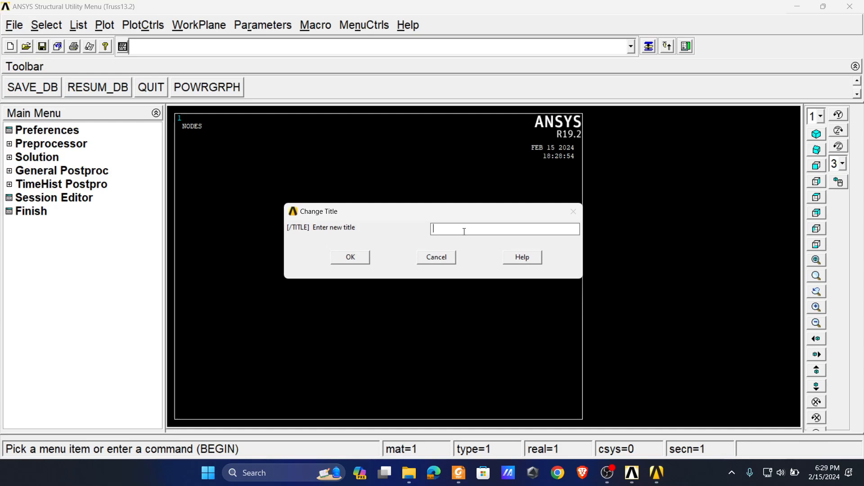
key(alt+Tab)
key(alt+Tab)
key(alt+Tab)
key(alt+Tab)
key(alt+Tab)
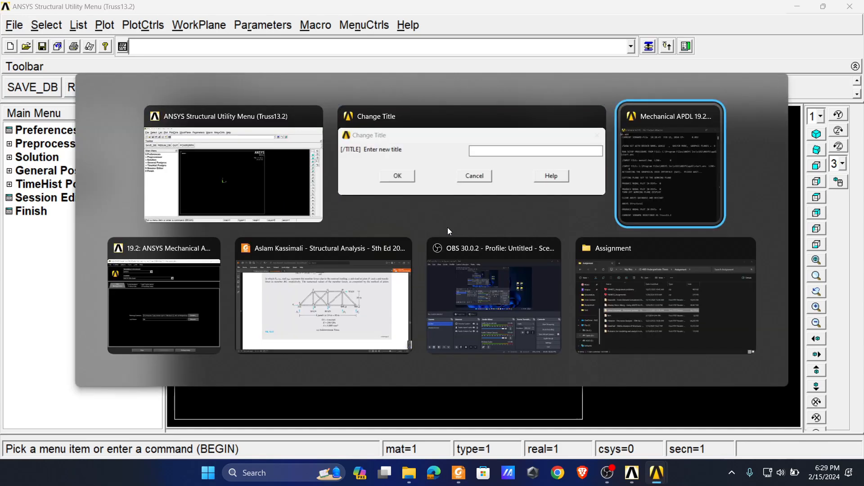
scroll(399, 324, up, 5)
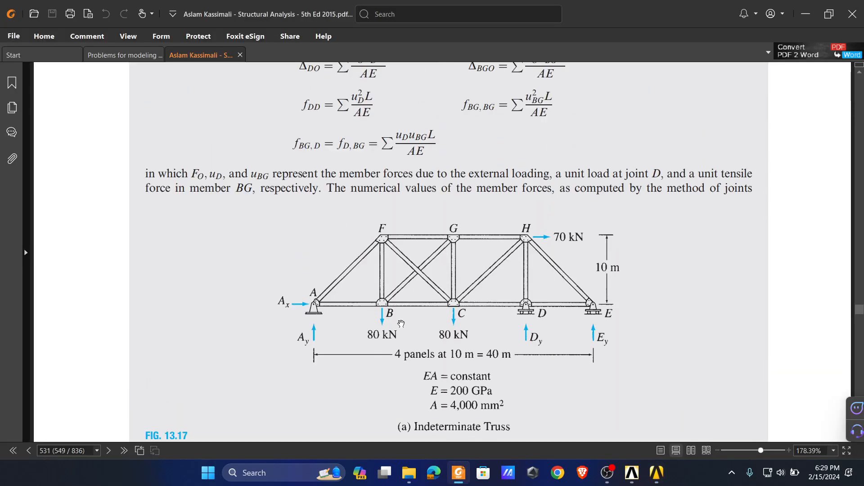
scroll(399, 323, up, 5)
scroll(399, 324, down, 10)
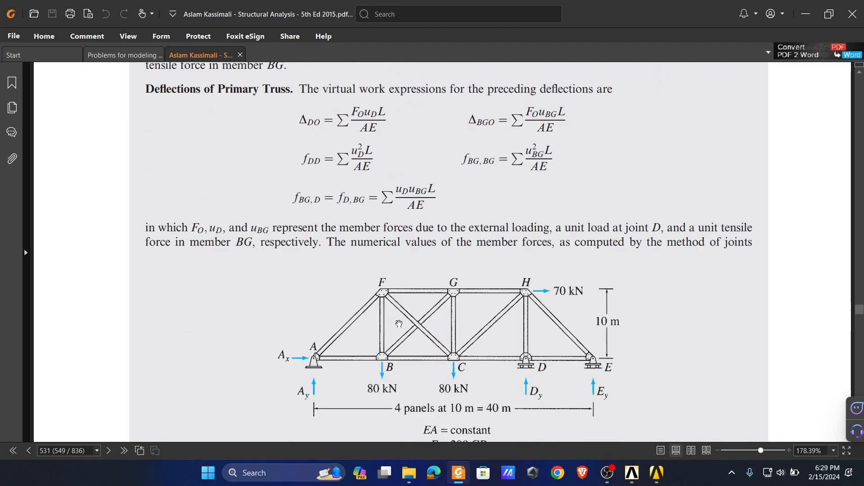
key(alt+Tab)
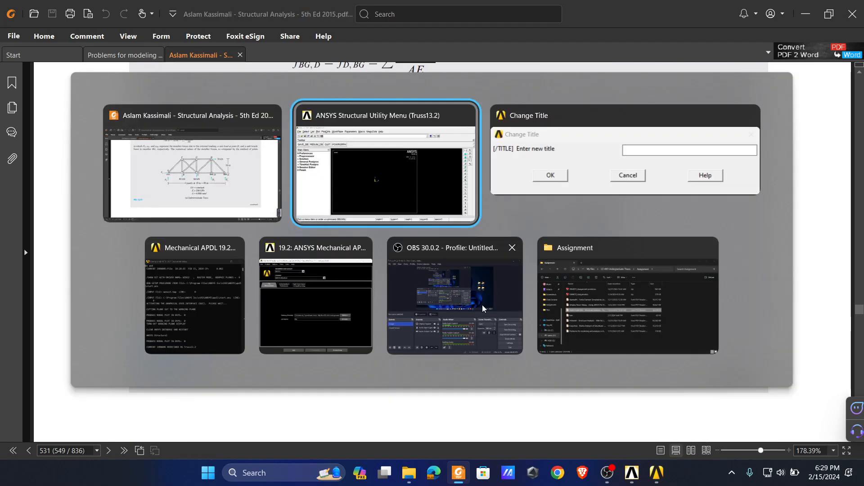
key(Tab)
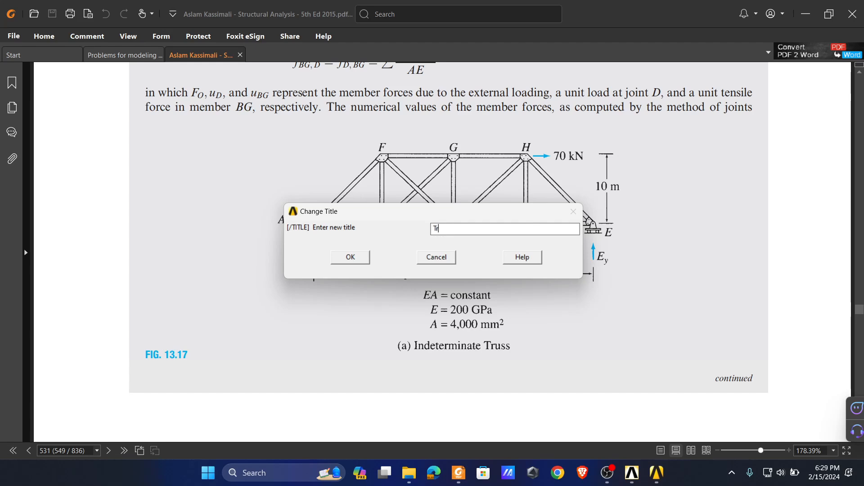
text(Truss Problem 13.12)
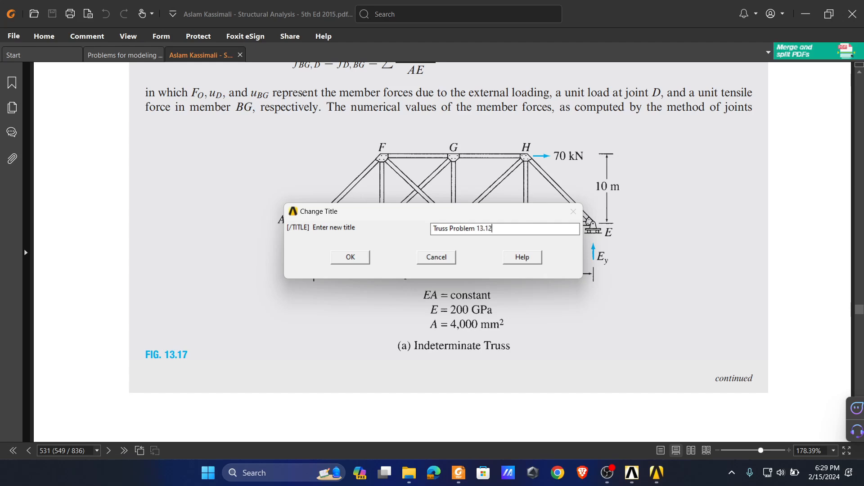
click(351, 260)
Return to the ANSYS main window and replot the graphics to refresh the title.
mouse_move(657, 473)
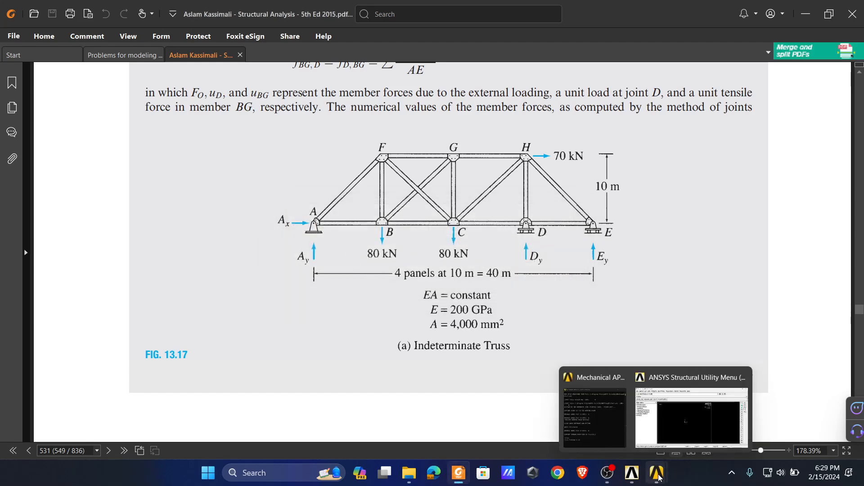
click(702, 401)
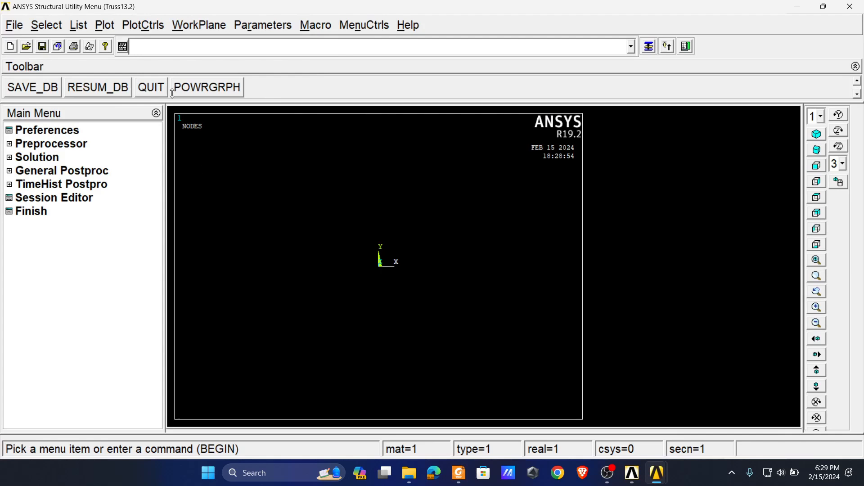
click(105, 25)
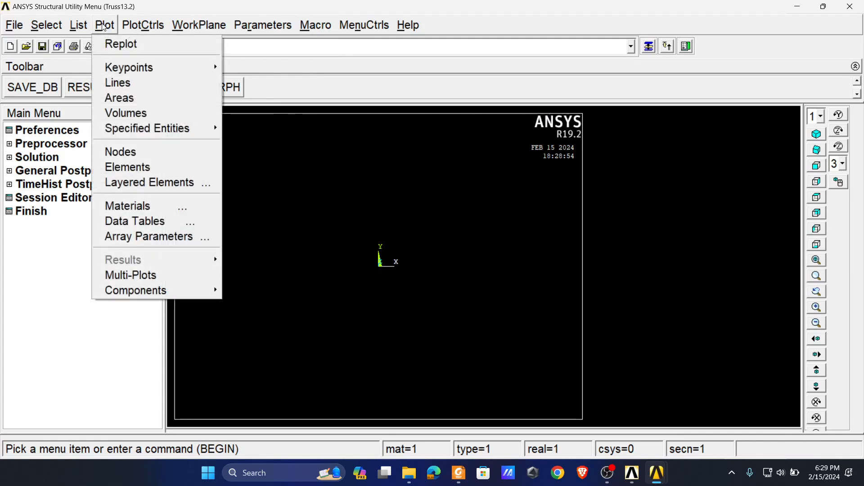
click(149, 45)
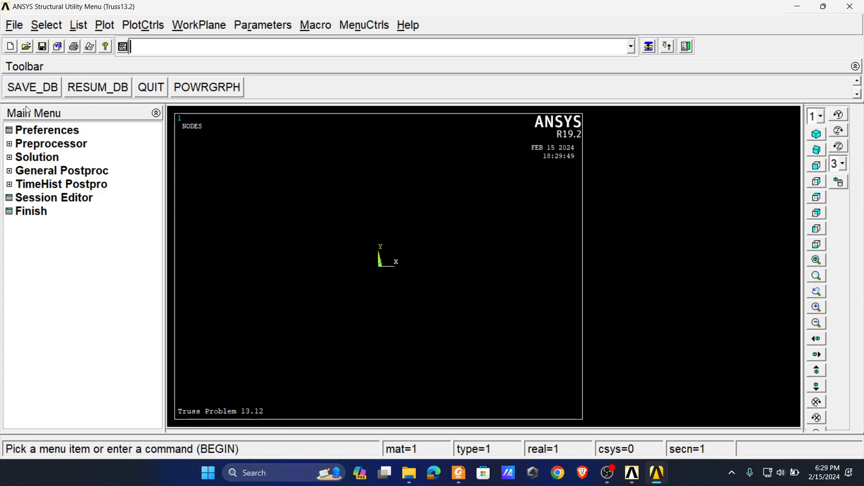
Accept the structural discipline preferences and add the LINK180 link element as element type 1.
click(43, 130)
click(329, 303)
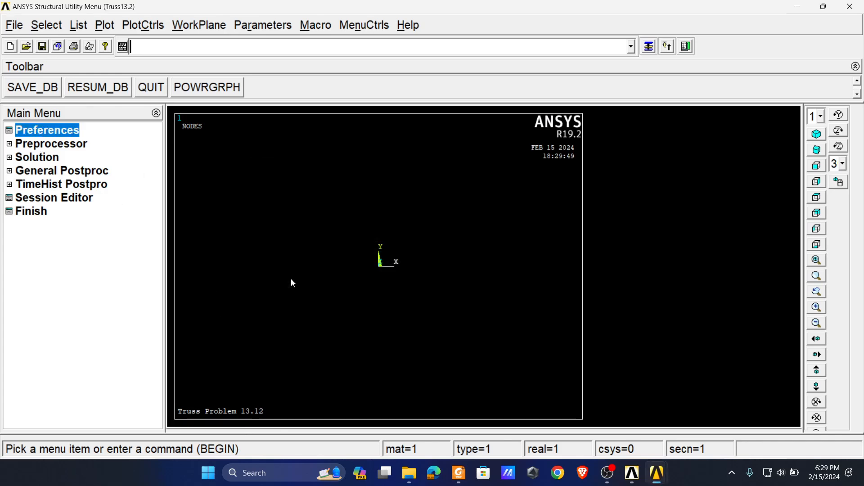
click(58, 145)
click(63, 158)
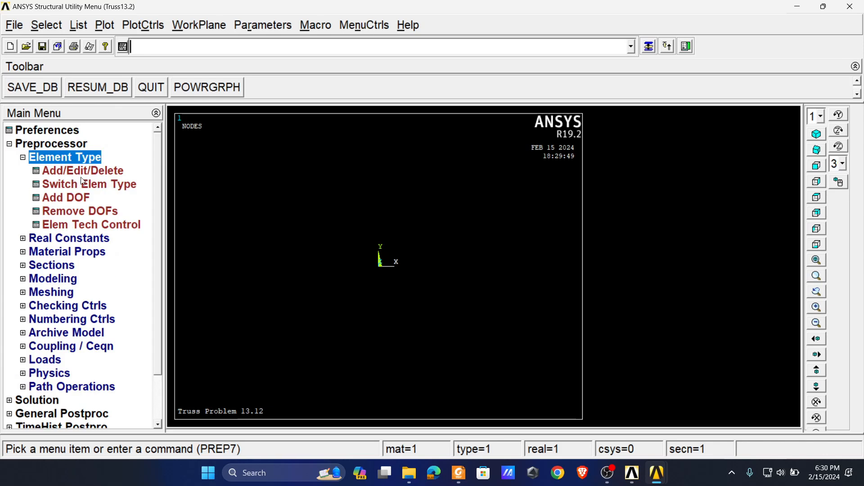
click(83, 171)
click(97, 335)
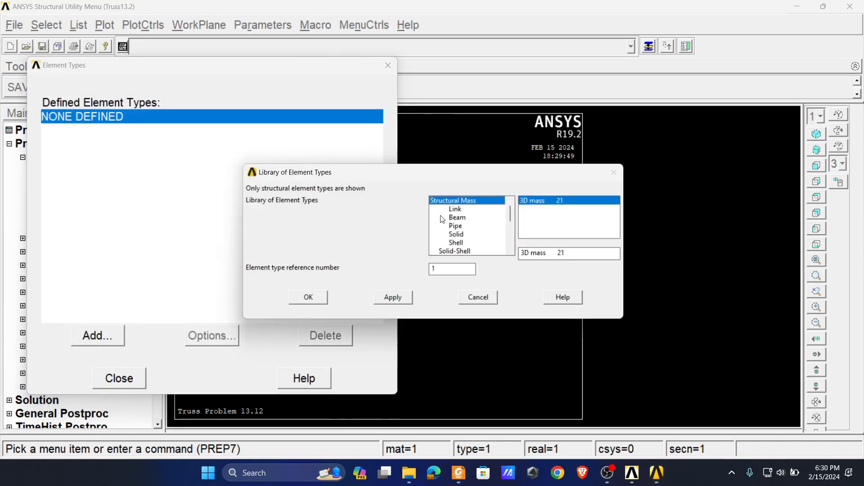
click(477, 209)
click(306, 298)
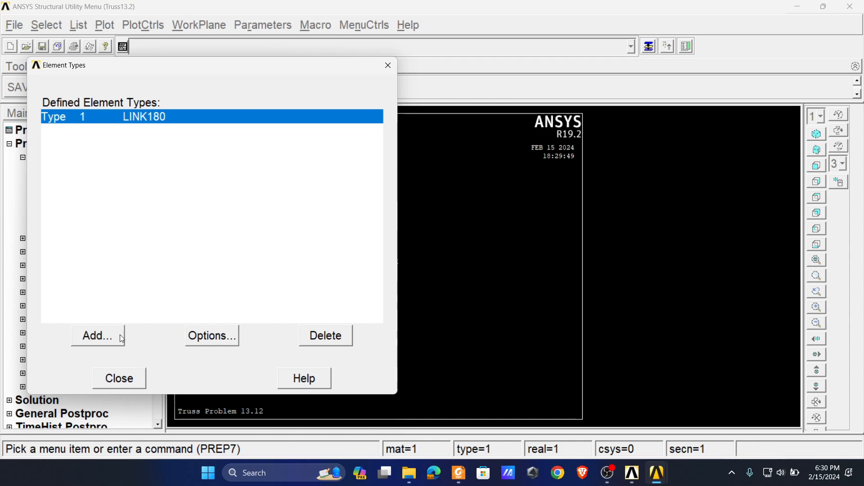
click(120, 377)
Check the elastic modulus in the textbook PDF and define a linear elastic isotropic material with EX 200e6 and PRXY 0.3.
click(59, 253)
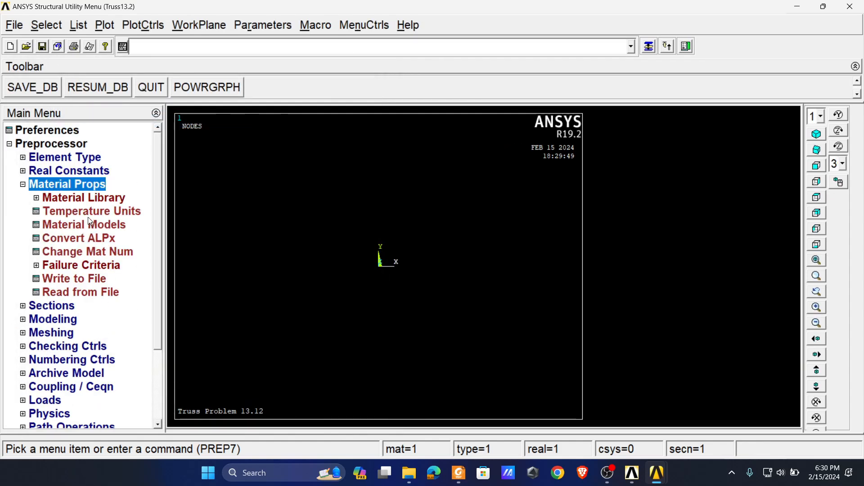
click(88, 227)
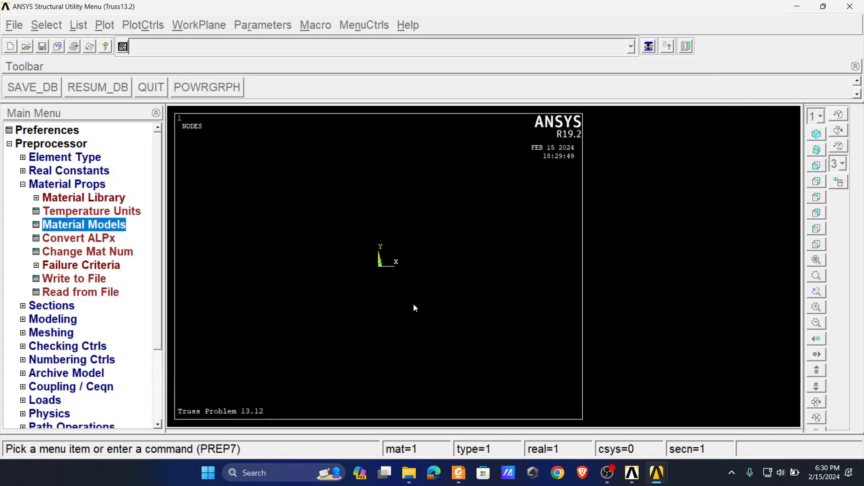
key(alt+Tab)
key(Tab)
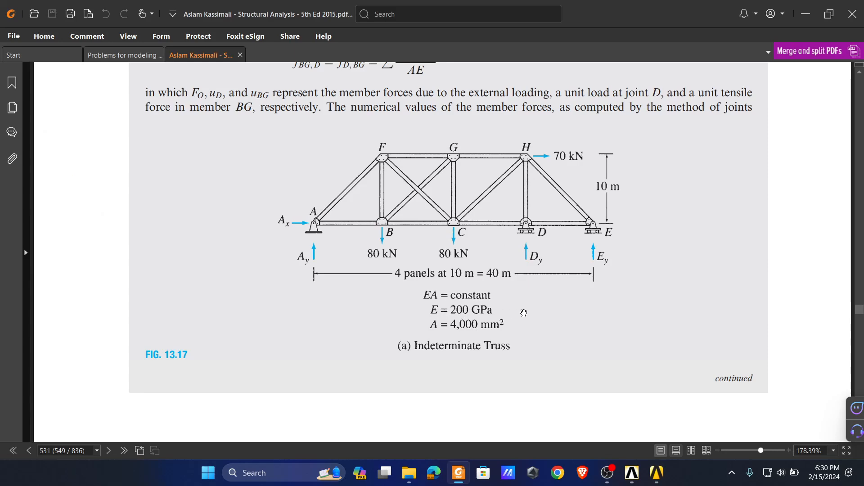
key(alt+Tab)
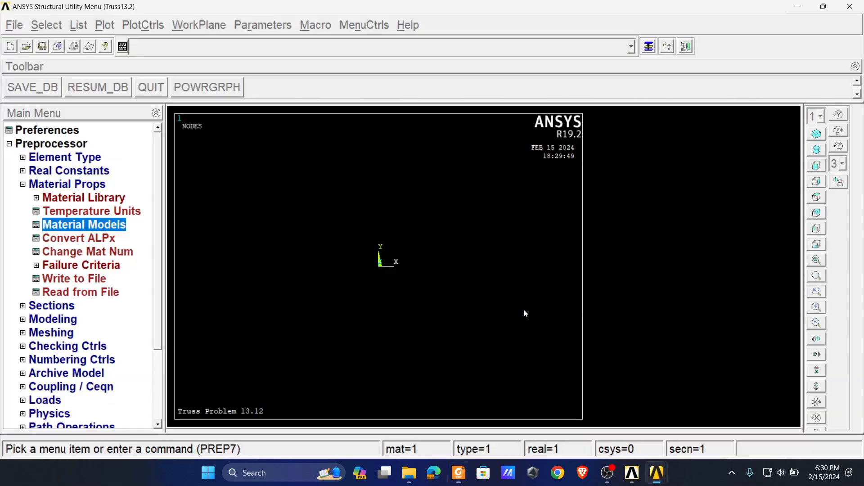
key(alt+Tab)
key(Tab)
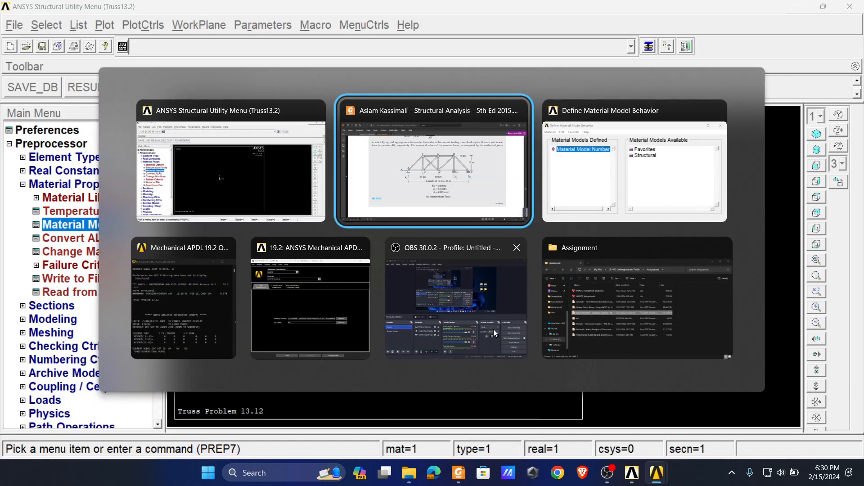
double_click(450, 225)
double_click(468, 235)
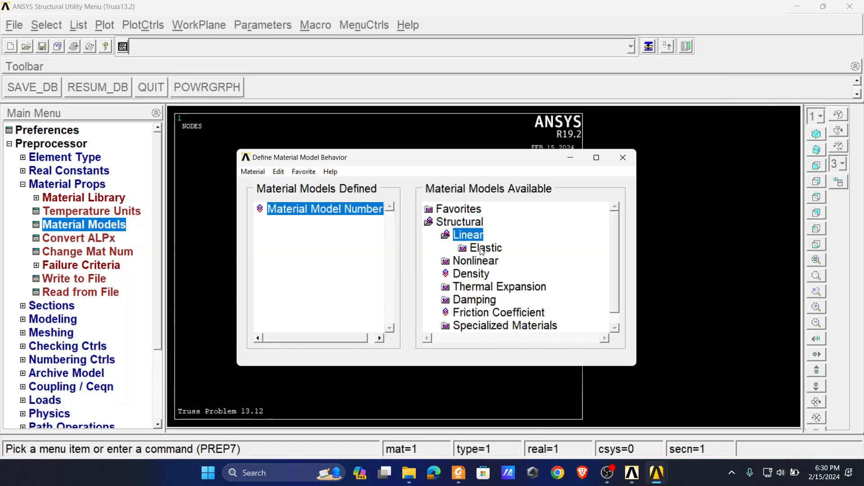
double_click(484, 249)
double_click(493, 266)
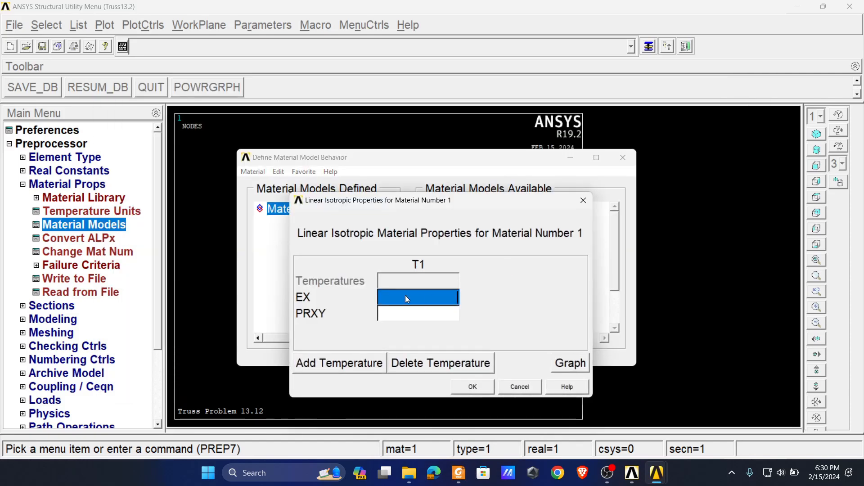
text(200e6)
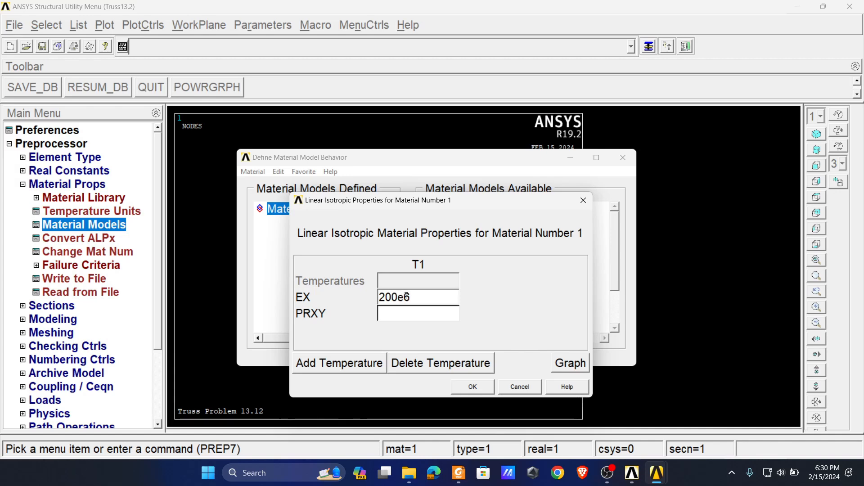
click(395, 315)
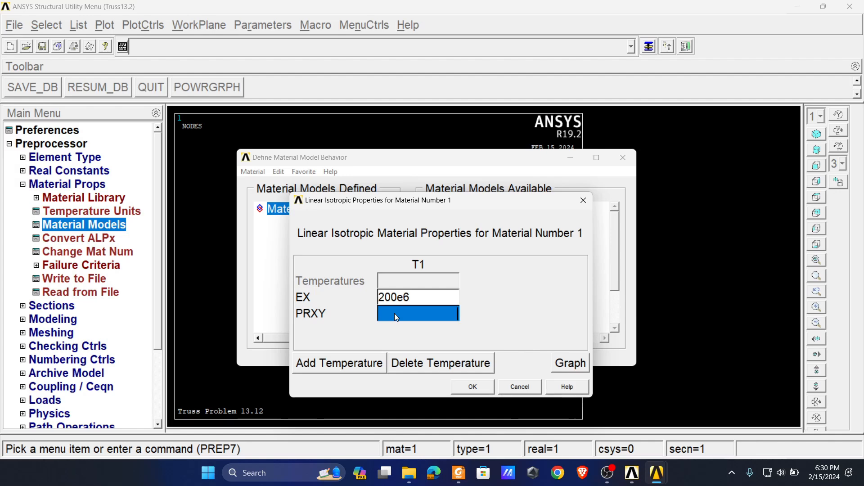
text(0.3)
click(472, 386)
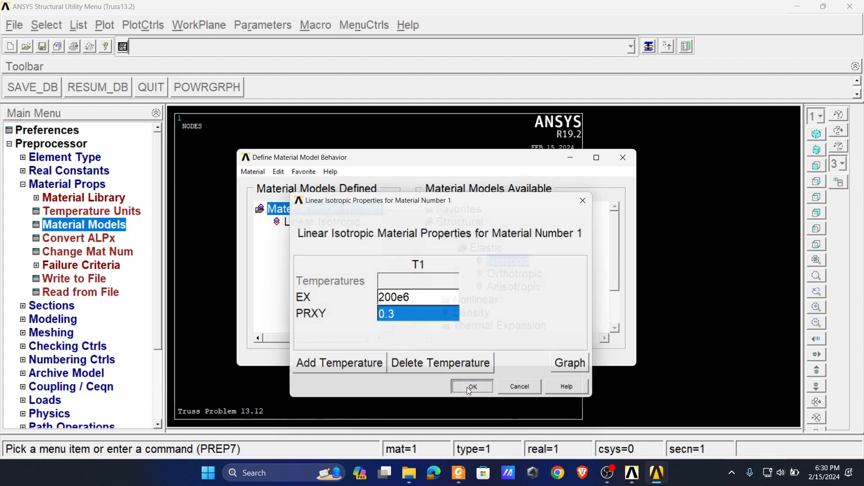
click(626, 162)
click(66, 184)
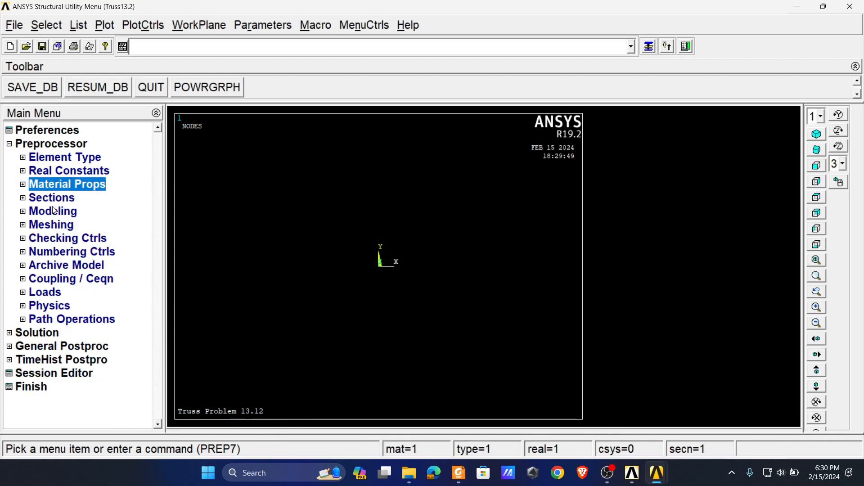
Check the member area in the textbook PDF and add link section 1 named 4000mm2 with a link area of 4000e-6.
click(52, 198)
click(53, 306)
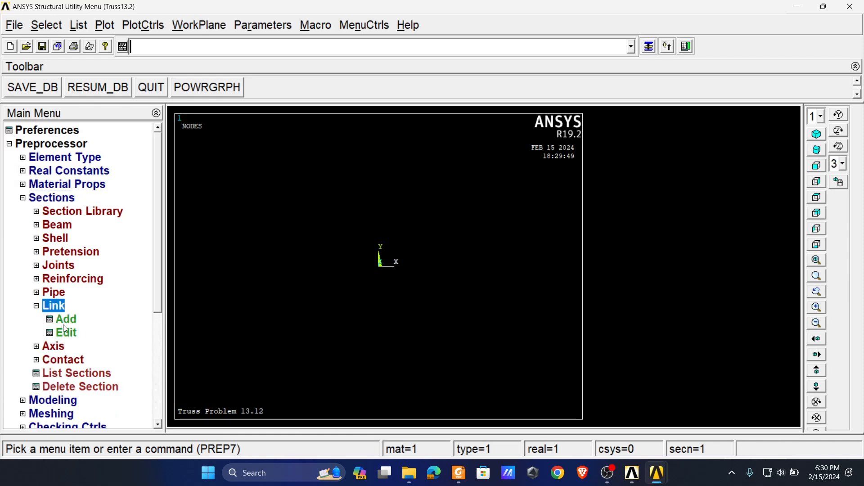
click(65, 320)
click(389, 257)
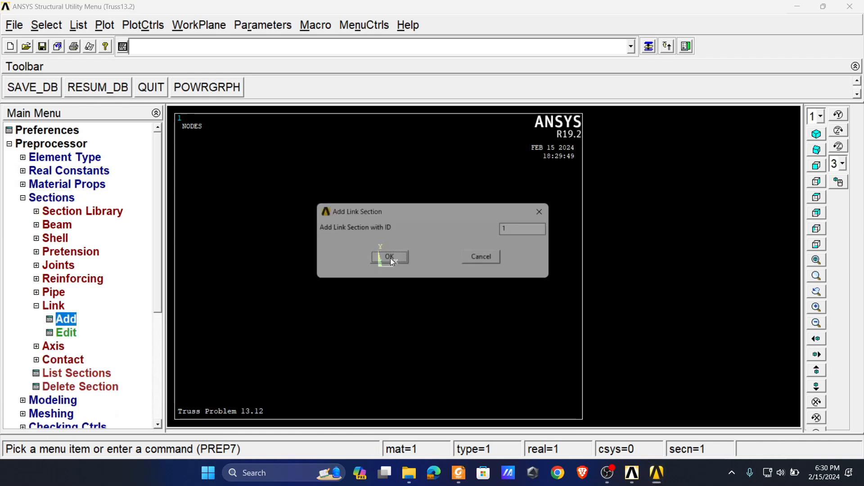
click(459, 472)
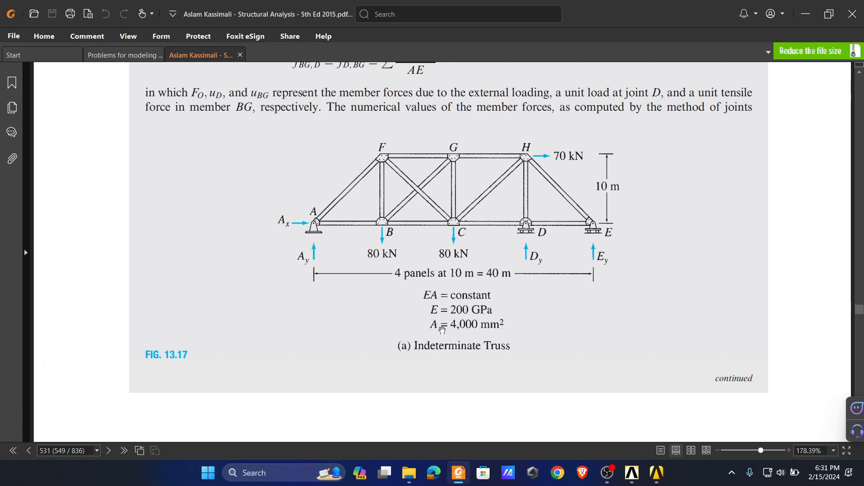
key(alt+Tab)
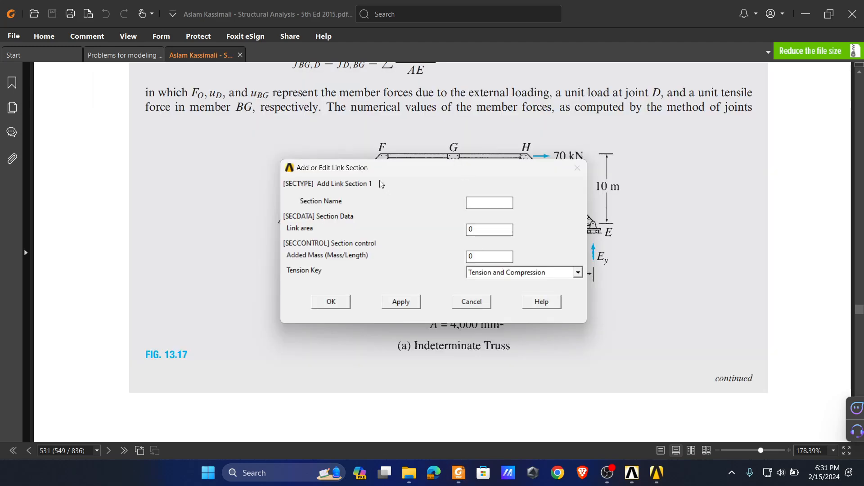
drag(366, 168, 404, 146)
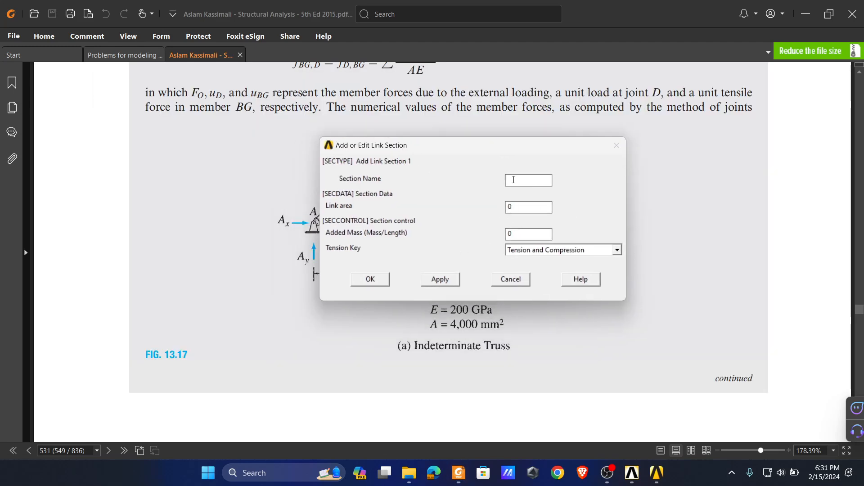
text(4)
text(4000)
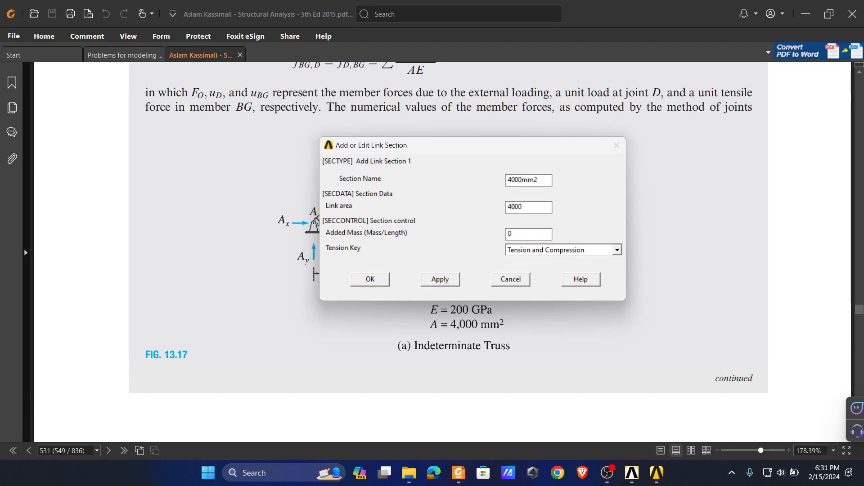
text(e-6 \)
click(370, 280)
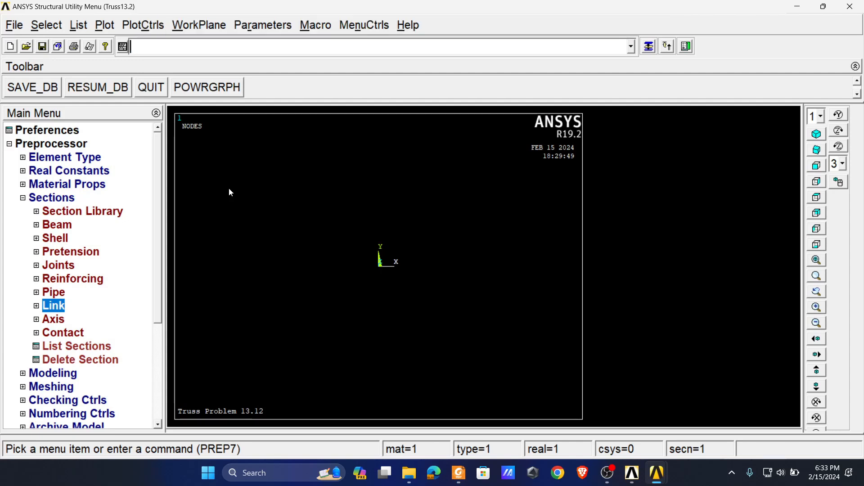
Open the form for creating keypoints in the active coordinate system.
click(47, 200)
click(47, 201)
click(56, 213)
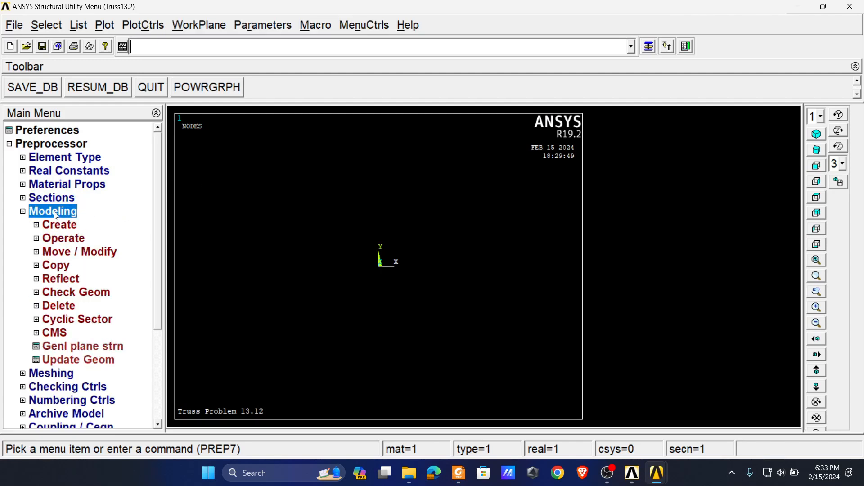
click(56, 226)
click(62, 240)
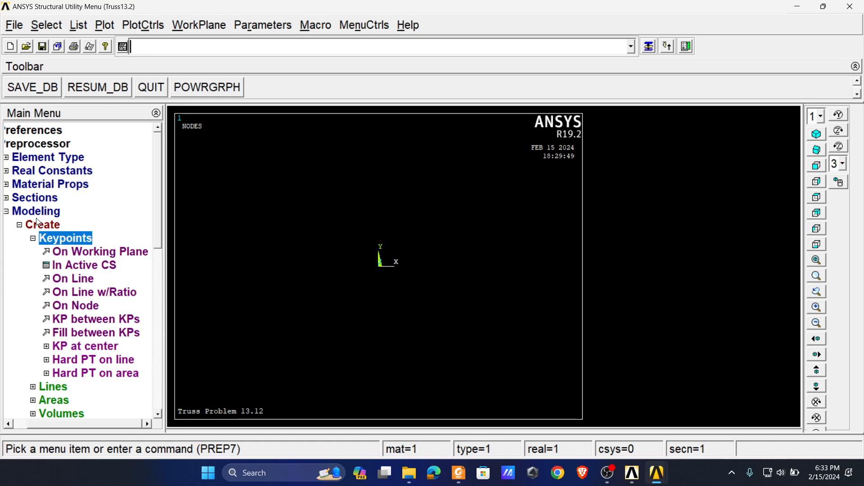
click(43, 239)
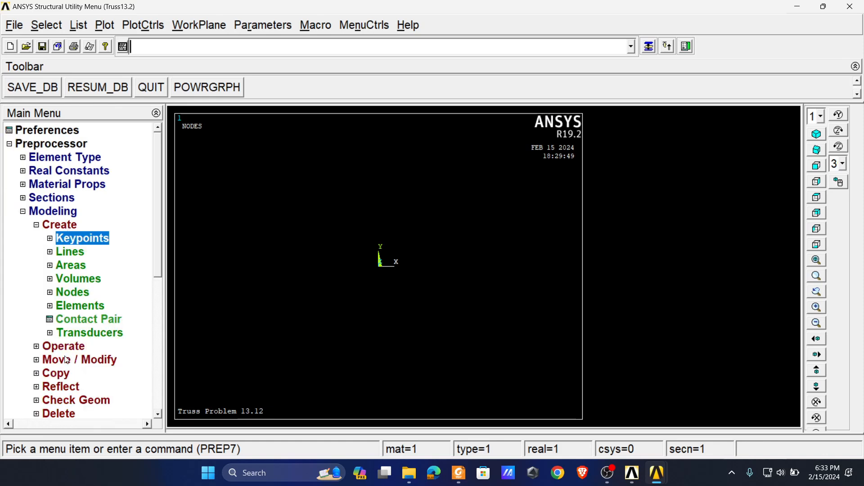
click(72, 239)
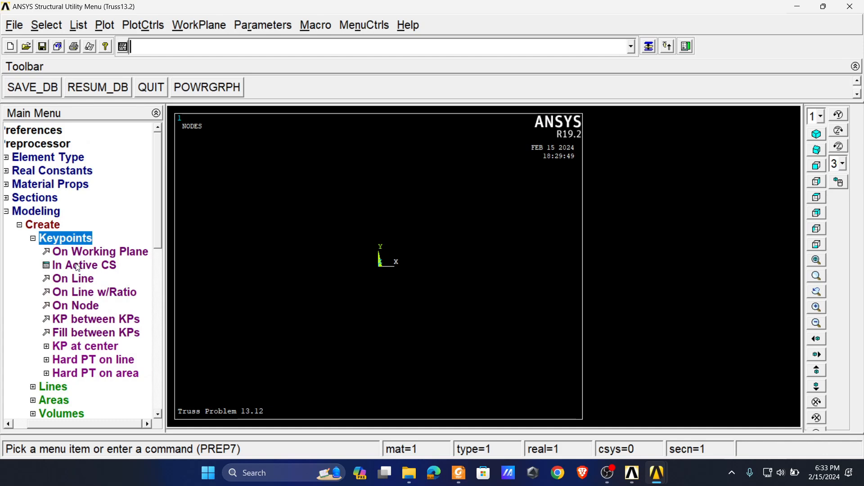
click(77, 266)
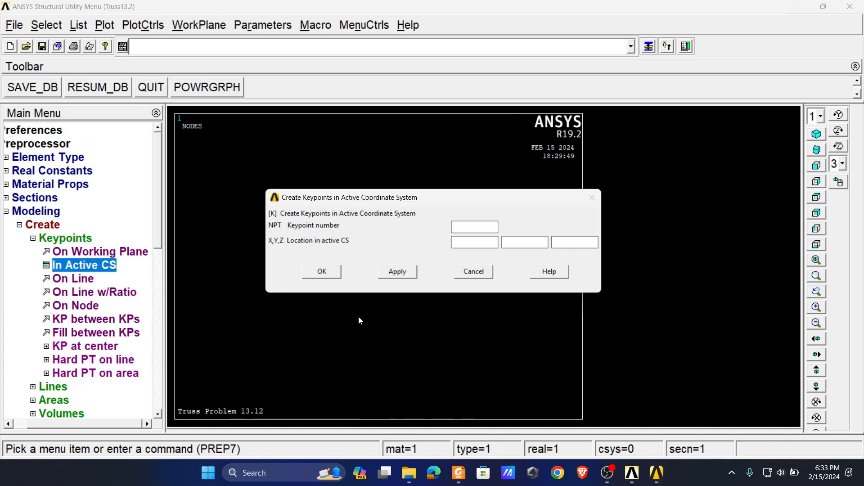
Place the keypoint form over the textbook's truss figure and create keypoint 1 at 0, 0, 0.
key(alt+Tab)
key(Tab)
key(alt+Tab)
key(Tab)
key(Tab)
key(Tab)
key(Tab)
key(Tab)
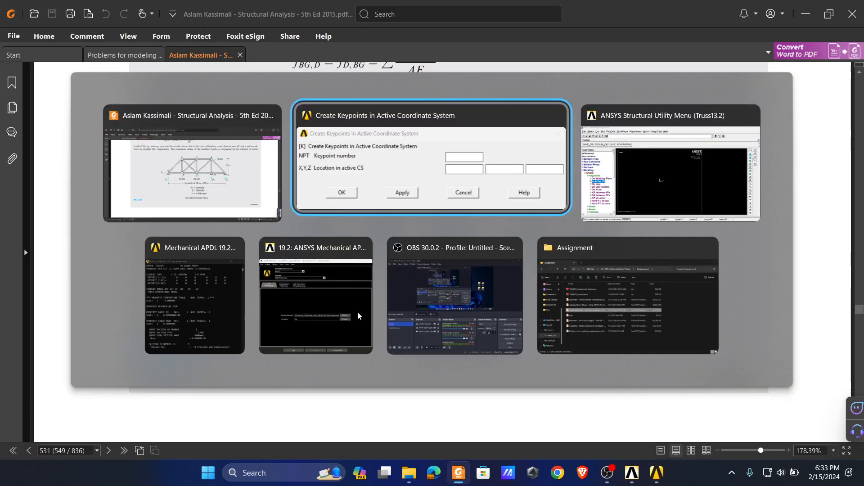
key(Tab)
key(Tab)
drag(304, 201, 108, 298)
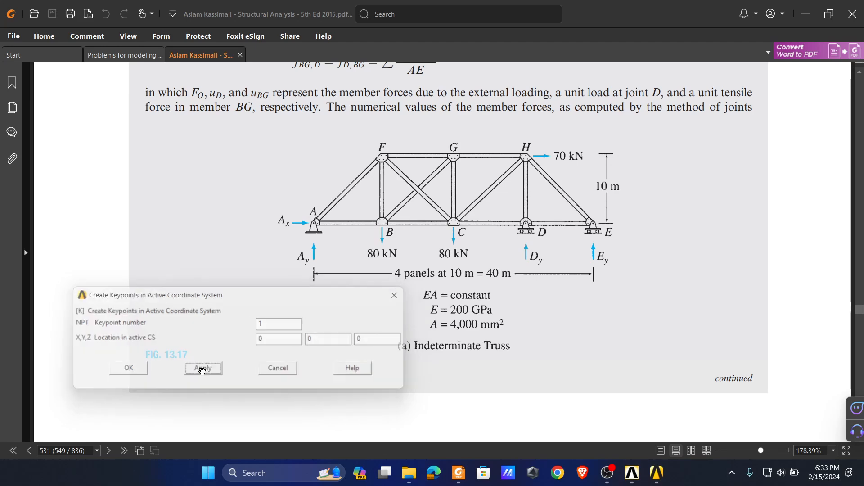
Create bottom-chord keypoints 2 at 10, 0, 0 and 3 at 20, 0, 0.
drag(270, 326, 238, 321)
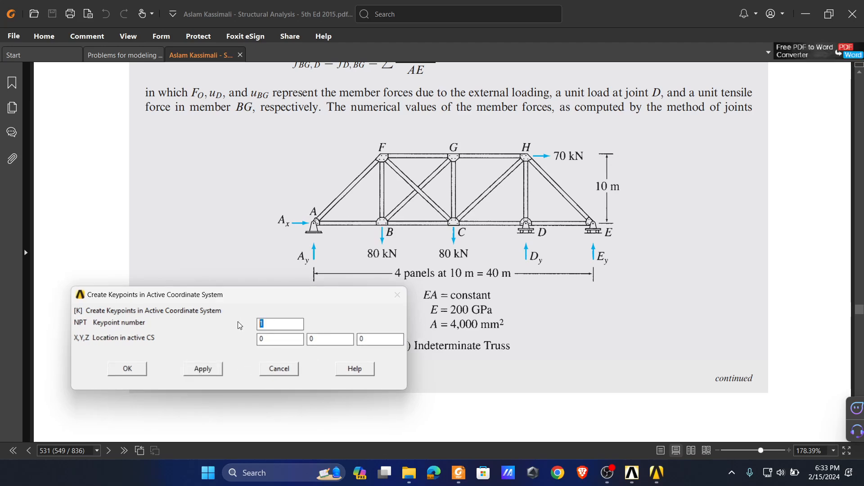
text(2)
key(Tab)
text(10)
key(Tab)
text(20)
click(203, 369)
Create bottom-chord keypoints 4 at 30, 0, 0 and 5 at 40, 0, 0.
text(4)
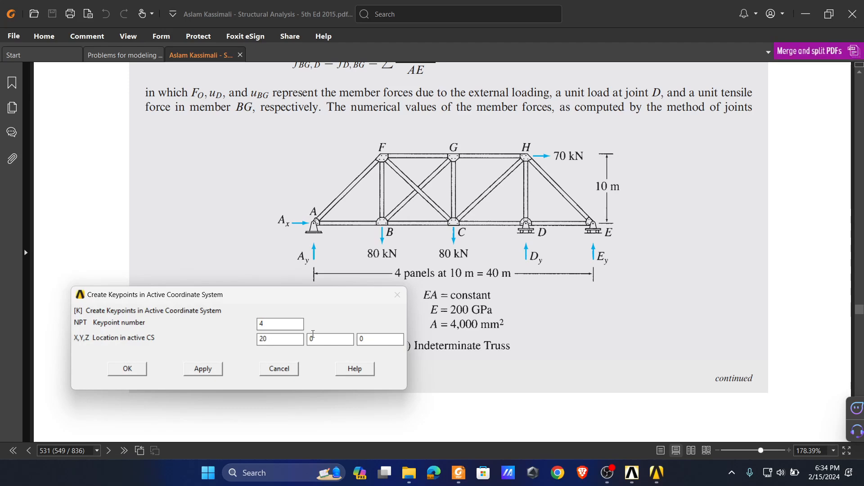
double_click(285, 339)
text(3)
click(199, 366)
double_click(288, 340)
click(200, 367)
Create top-chord keypoints 6, 7 and 8 at X 10, 20 and 30 with Y 10, and finish keypoint creation.
double_click(270, 340)
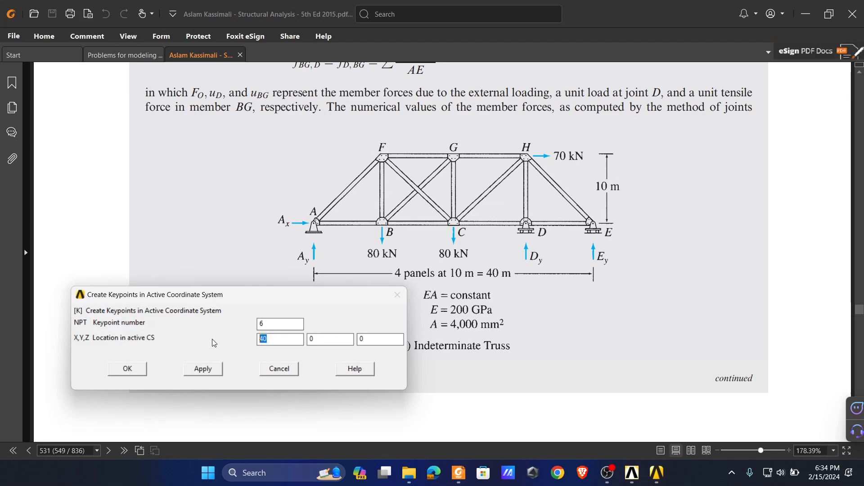
text(1010)
click(203, 368)
text(7)
double_click(276, 338)
text(2)
click(203, 369)
double_click(263, 324)
text(8)
double_click(264, 339)
text(3)
click(136, 369)
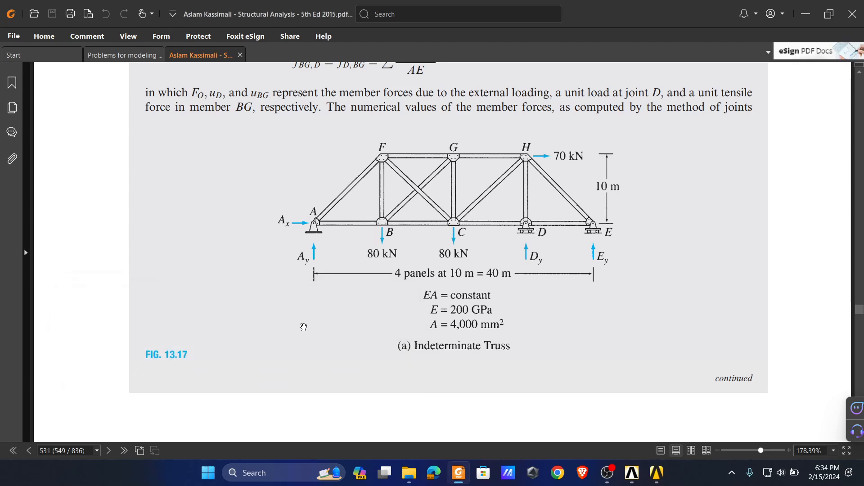
Compare the plotted keypoints with the textbook truss and start creating lines in the active coordinate system.
key(alt+Tab)
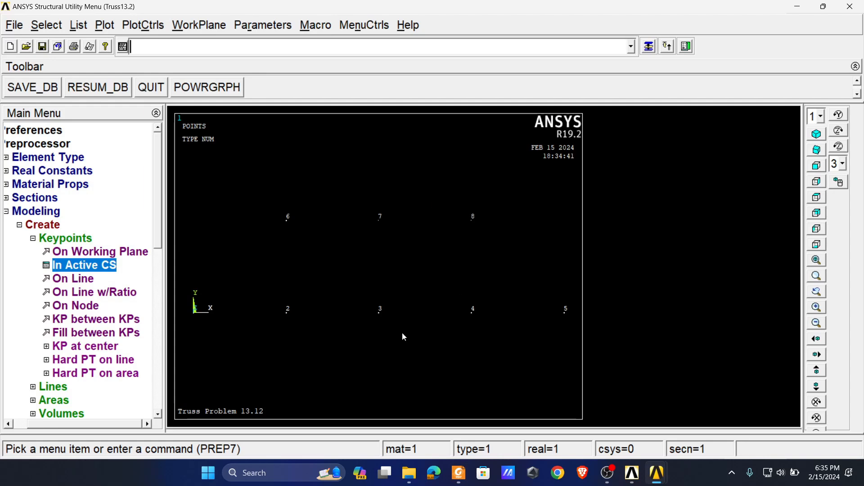
key(alt+Tab)
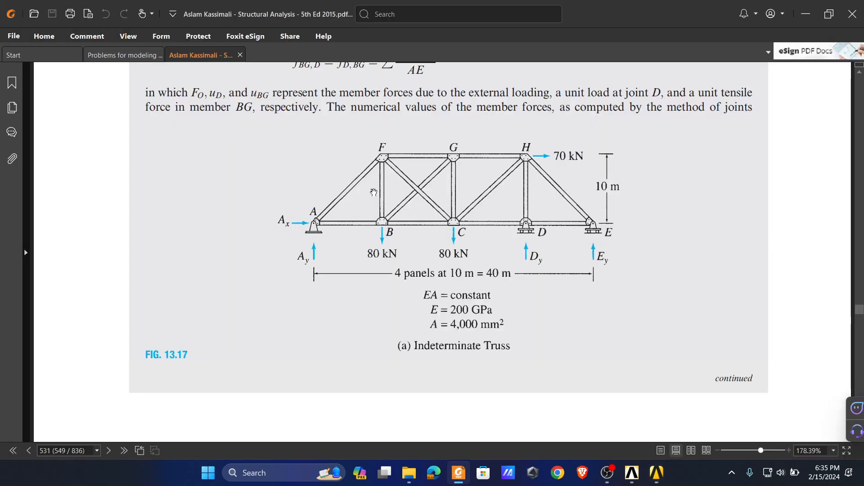
key(alt+Tab)
click(54, 239)
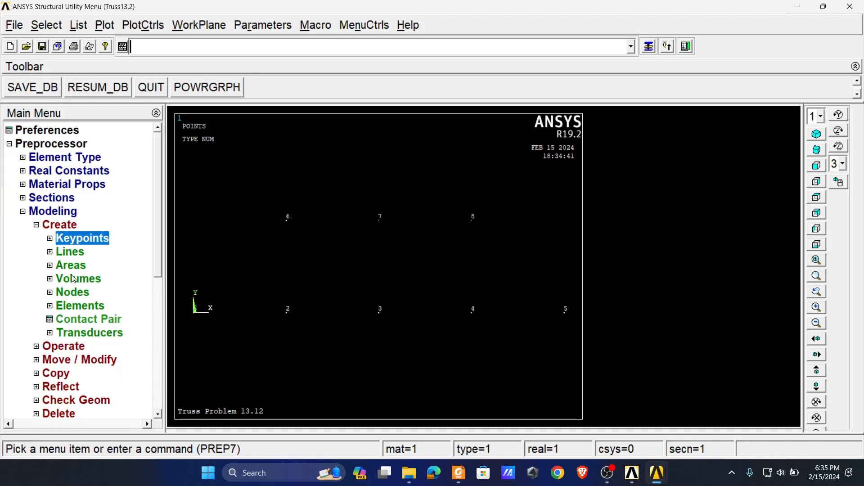
click(71, 252)
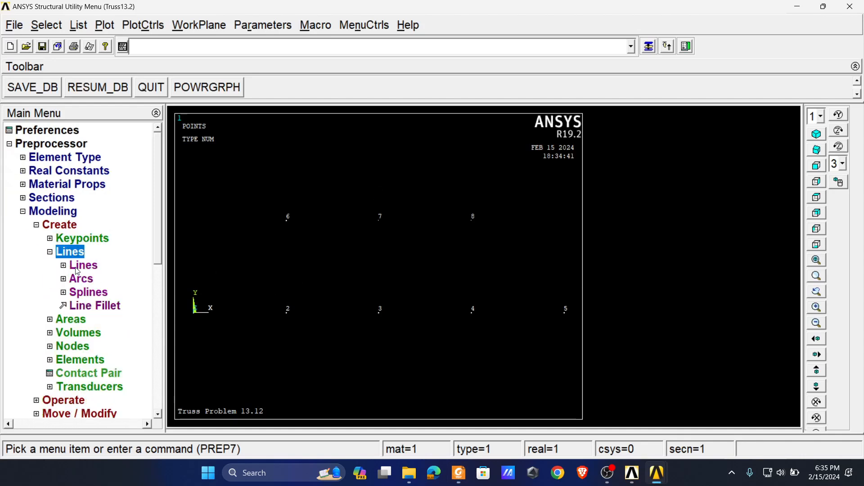
click(84, 265)
click(91, 293)
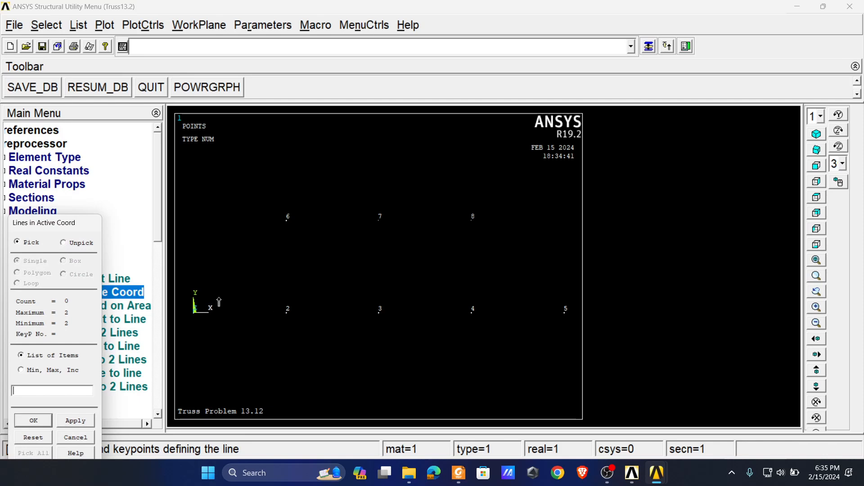
Check the members in the textbook figure and create the bottom-chord lines through keypoints 1, 2, 3, 4 and 5.
key(alt+Tab)
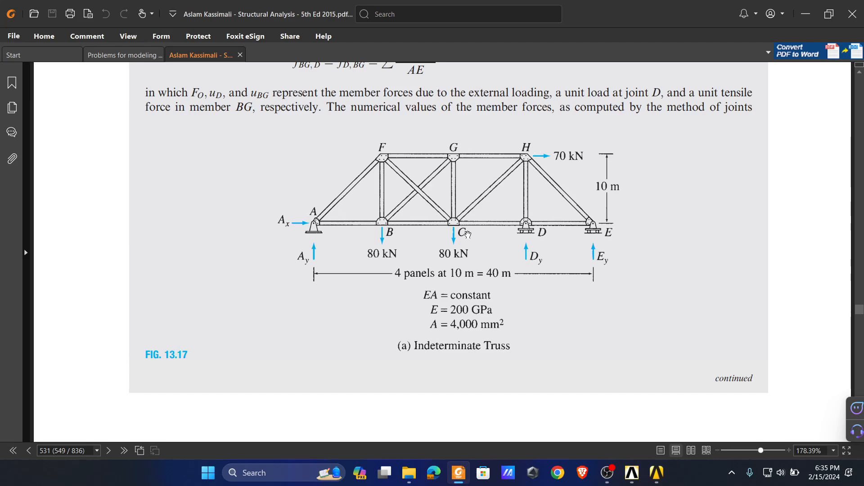
key(alt+Tab)
click(287, 312)
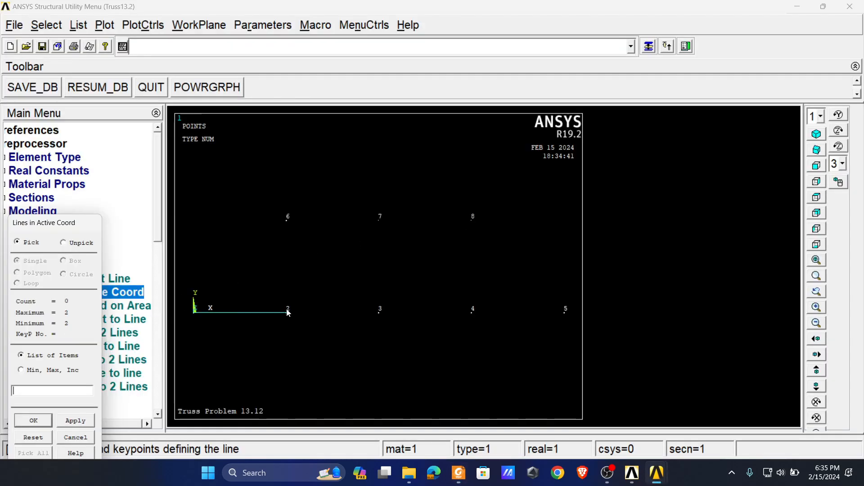
click(374, 313)
click(454, 311)
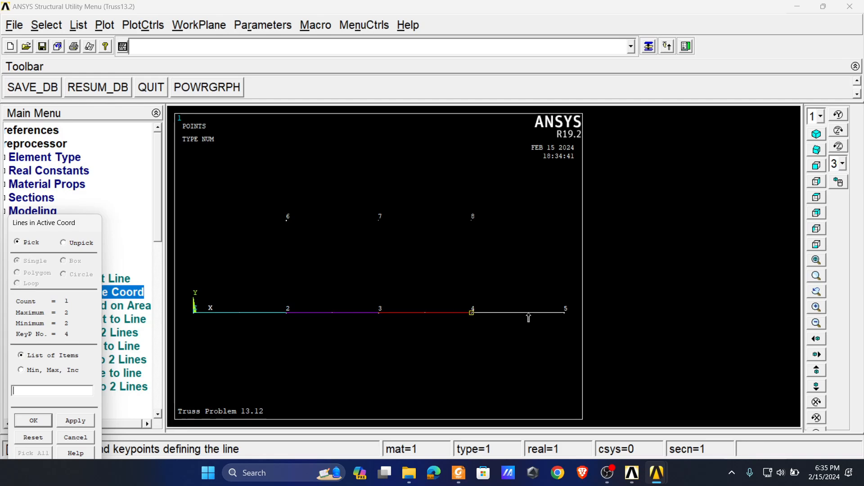
click(561, 314)
Create the end diagonals 1–6 and 8–5 and the top-chord lines 6–7 and 7–8.
click(193, 312)
click(287, 220)
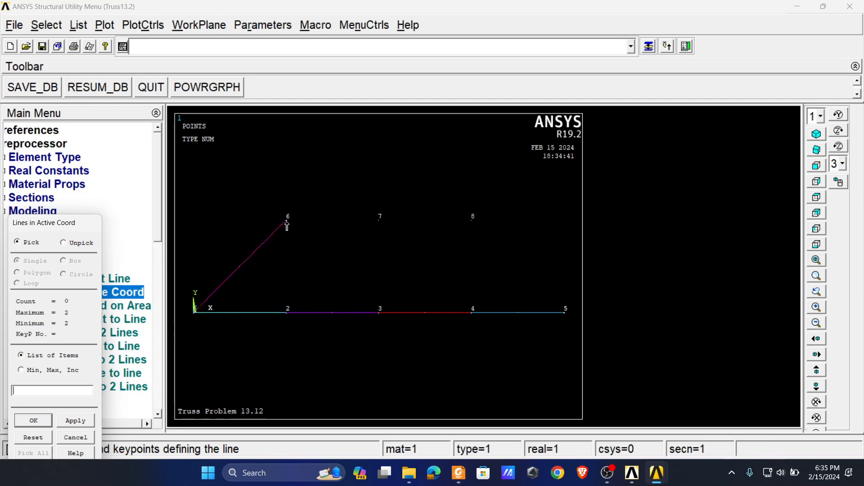
click(287, 220)
click(377, 220)
click(378, 220)
click(473, 221)
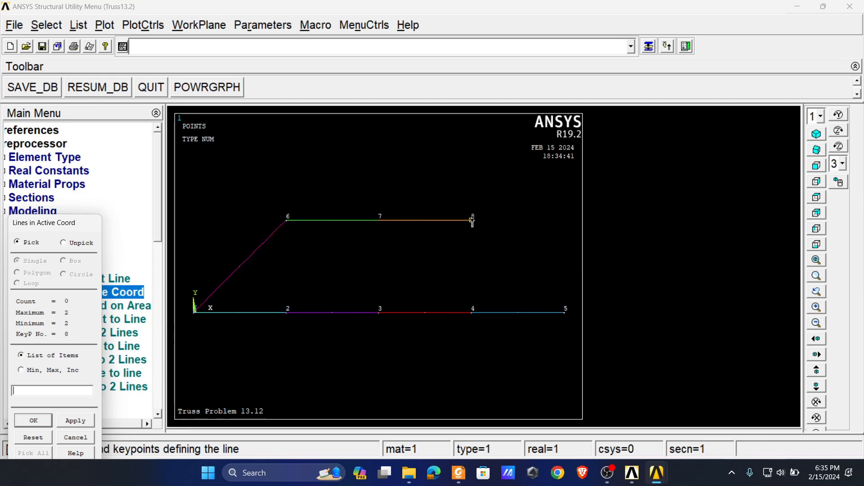
click(472, 220)
click(565, 311)
Check the textbook figure and create the vertical members between keypoints 2–6, 3–7 and 4–8.
key(alt+Tab)
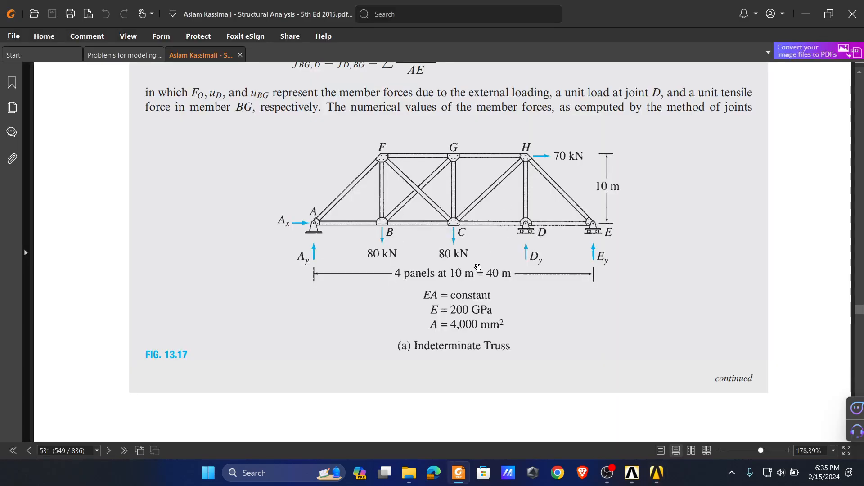
key(alt+Tab)
click(286, 311)
click(286, 220)
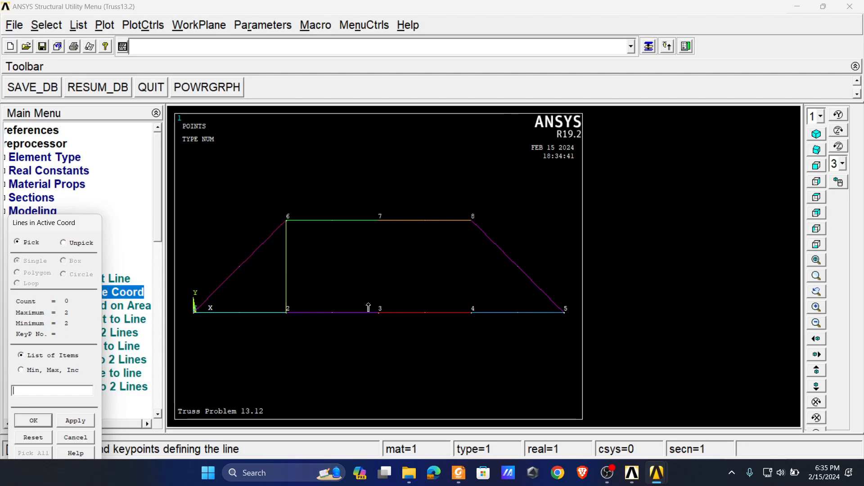
click(379, 312)
click(379, 220)
click(473, 311)
click(472, 220)
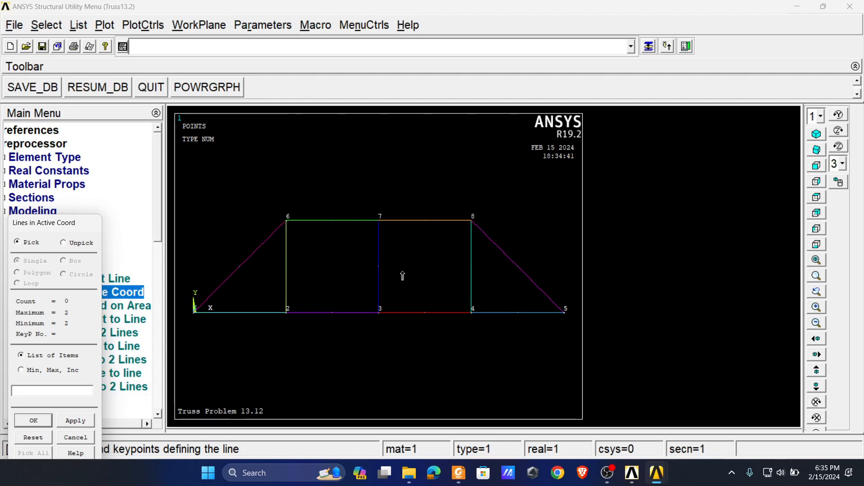
Create the inner diagonals between keypoints 2–7, 3–6 and 3–8, comparing the truss with the textbook figure.
key(alt+Tab)
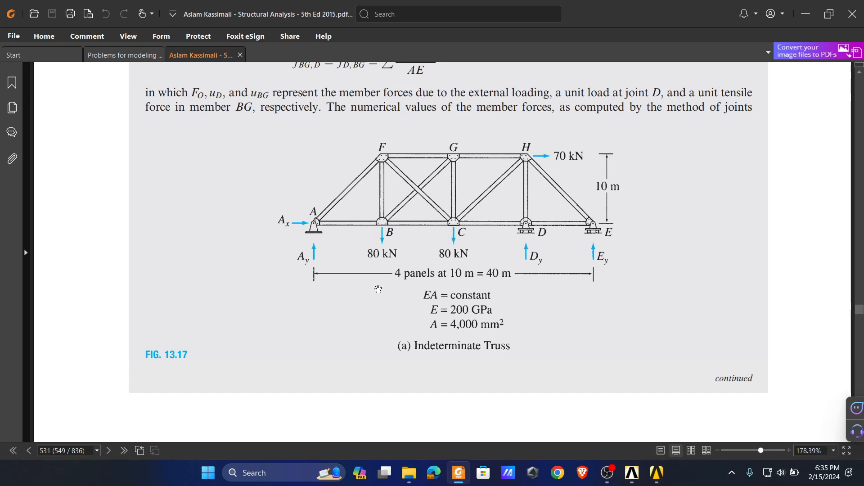
key(alt+Tab)
click(380, 221)
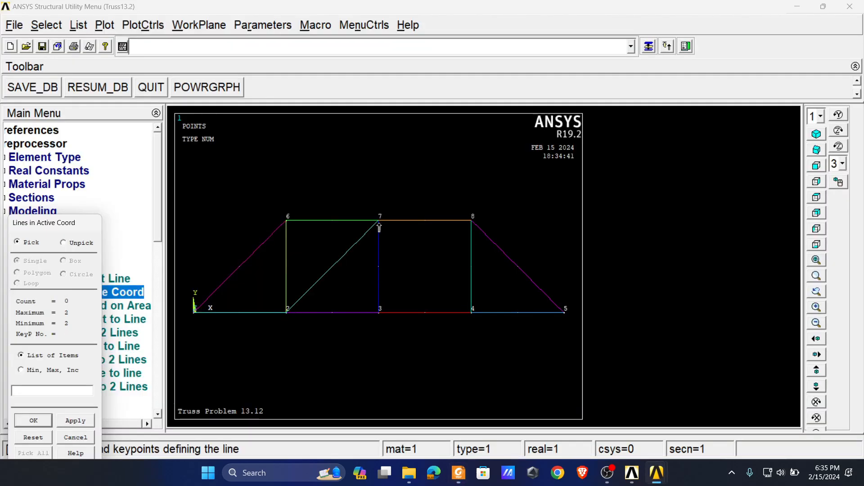
click(380, 312)
click(287, 221)
click(380, 312)
click(472, 221)
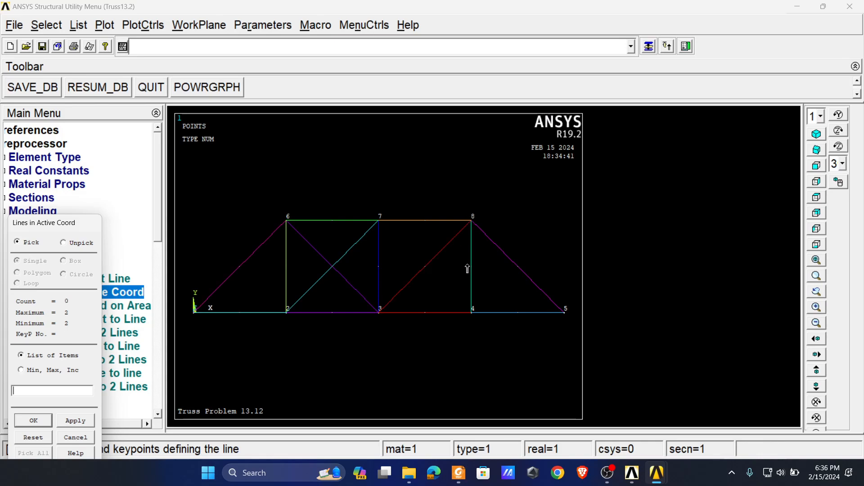
key(alt+Tab)
key(alt+Tab)
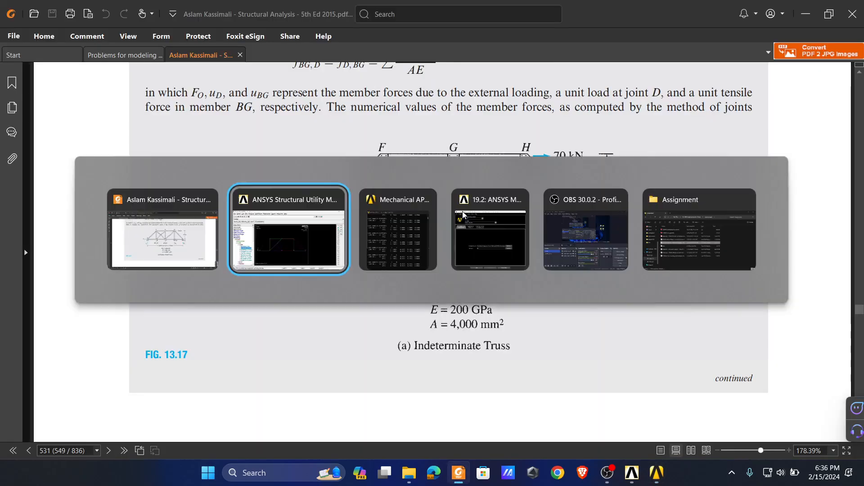
Return to ANSYS and pick the truss lines for mesh attribute assignment.
click(42, 423)
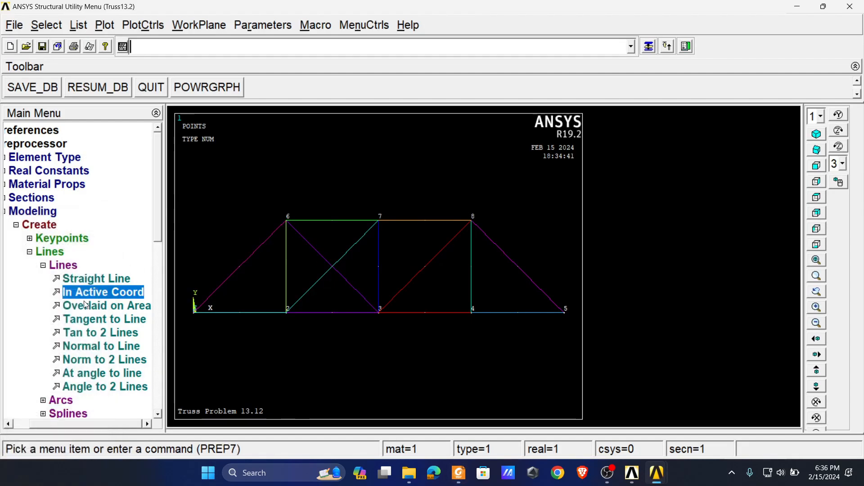
click(53, 253)
click(54, 229)
click(53, 212)
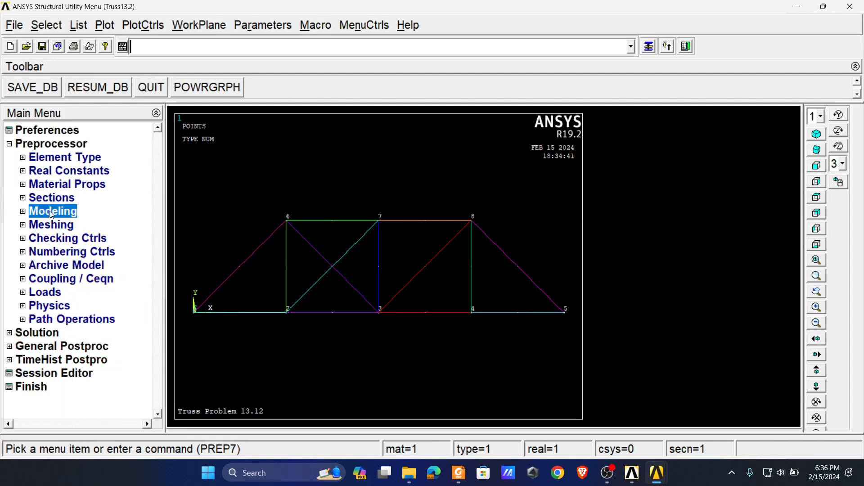
click(50, 226)
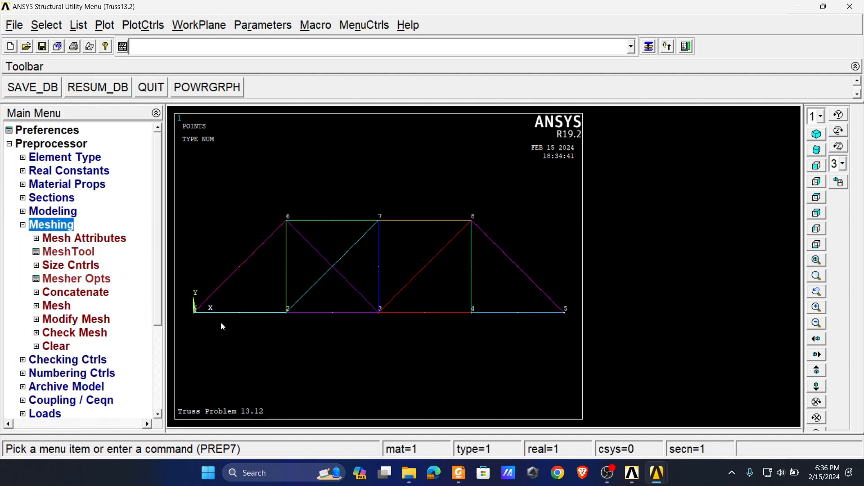
click(65, 239)
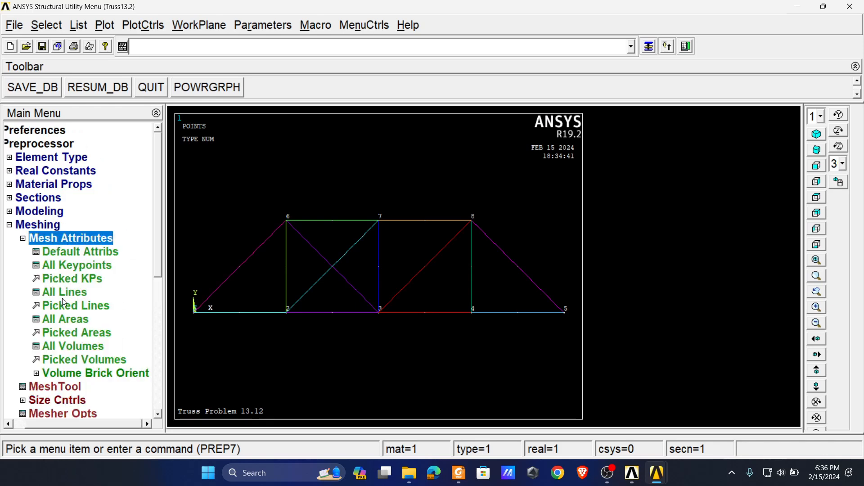
click(65, 281)
click(59, 433)
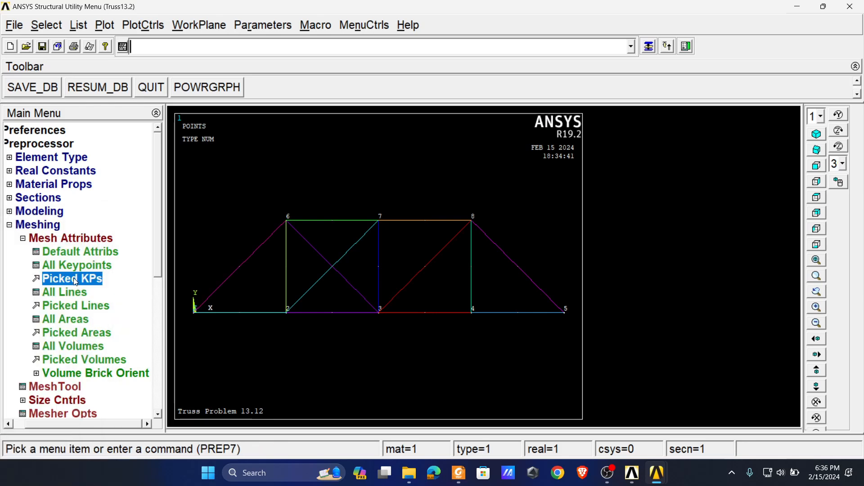
click(66, 308)
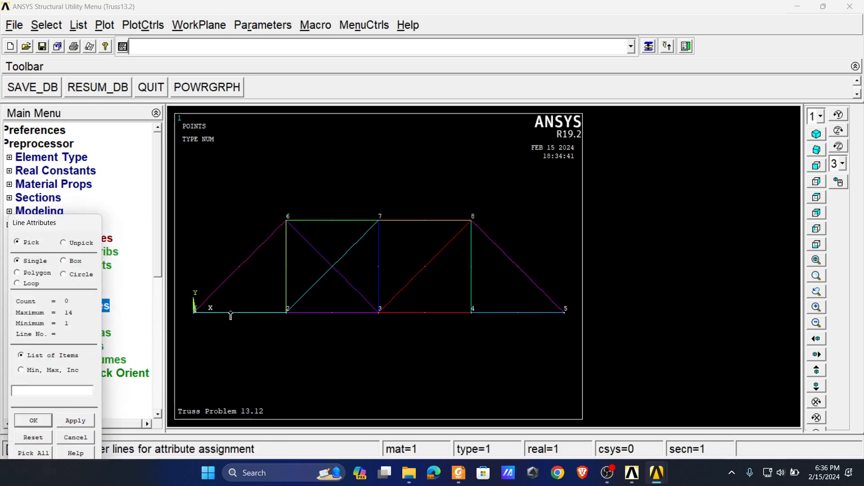
click(223, 282)
click(315, 221)
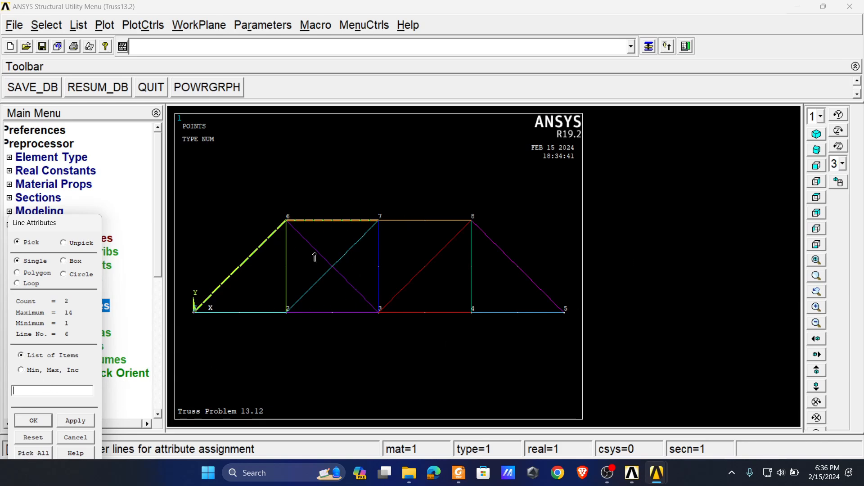
click(470, 268)
click(33, 420)
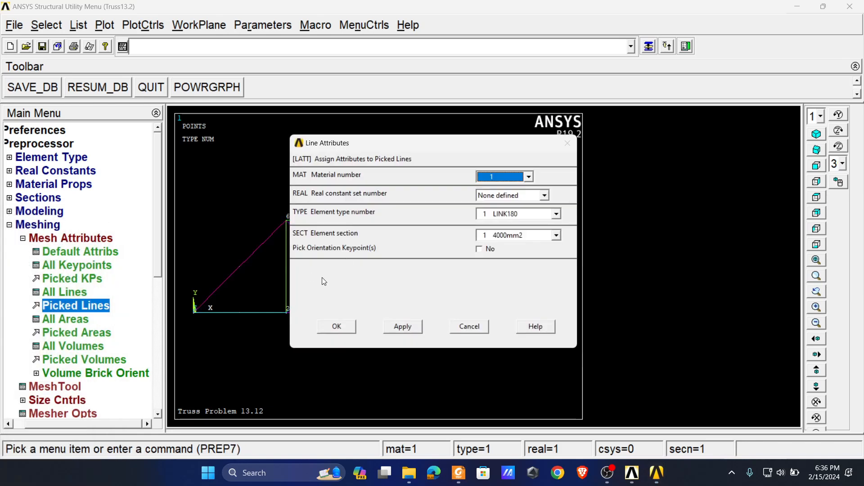
Assign material 1, element type 1 LINK180 and section 1 4000mm2 to the picked truss lines, leaving the real constant set undefined.
click(526, 176)
click(527, 177)
click(542, 197)
click(542, 197)
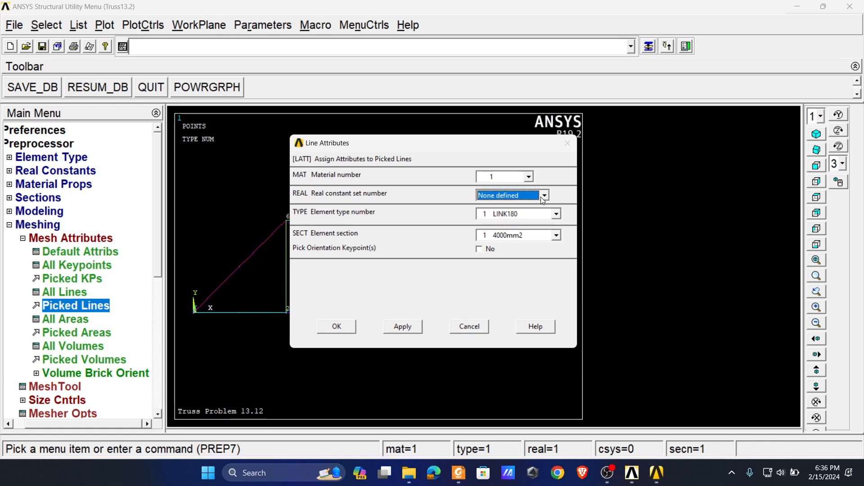
click(557, 213)
click(527, 224)
click(511, 235)
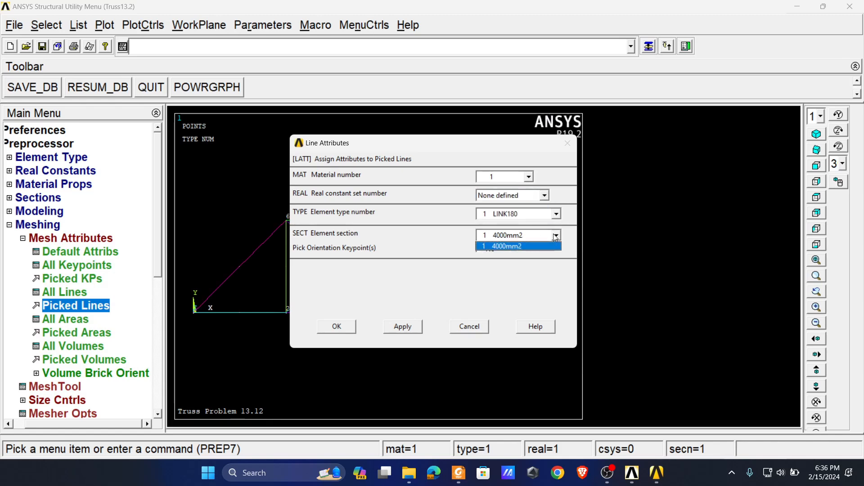
click(513, 244)
click(336, 326)
click(72, 239)
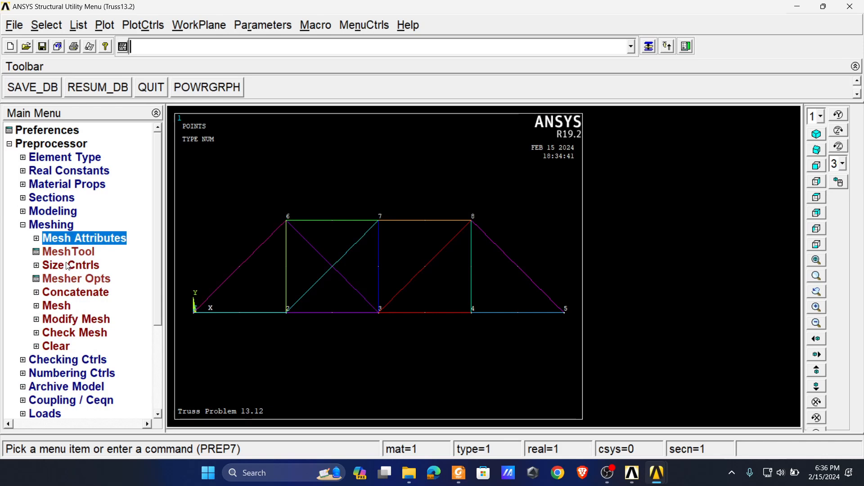
Set the manual element size on all truss lines to one element division per line.
click(65, 267)
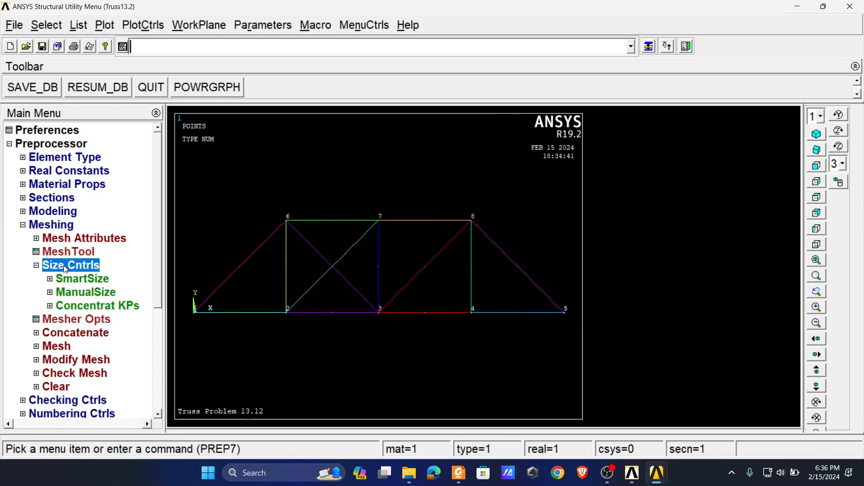
click(84, 292)
click(83, 334)
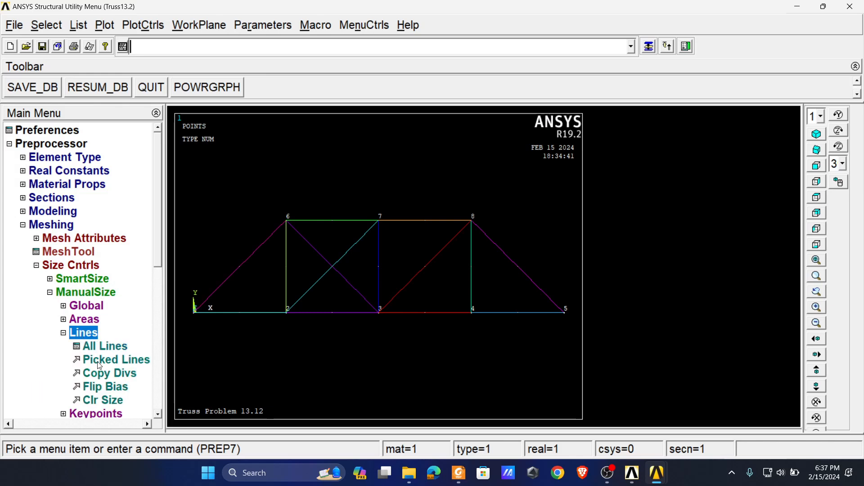
click(116, 361)
click(264, 252)
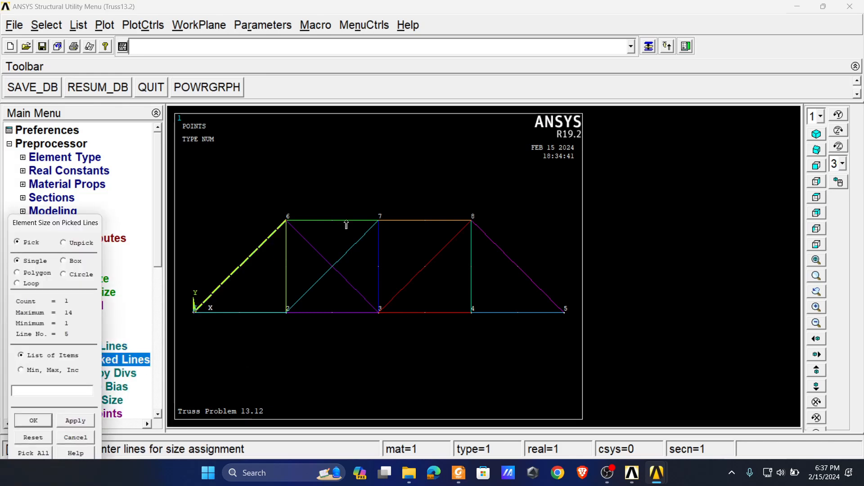
click(346, 222)
click(34, 421)
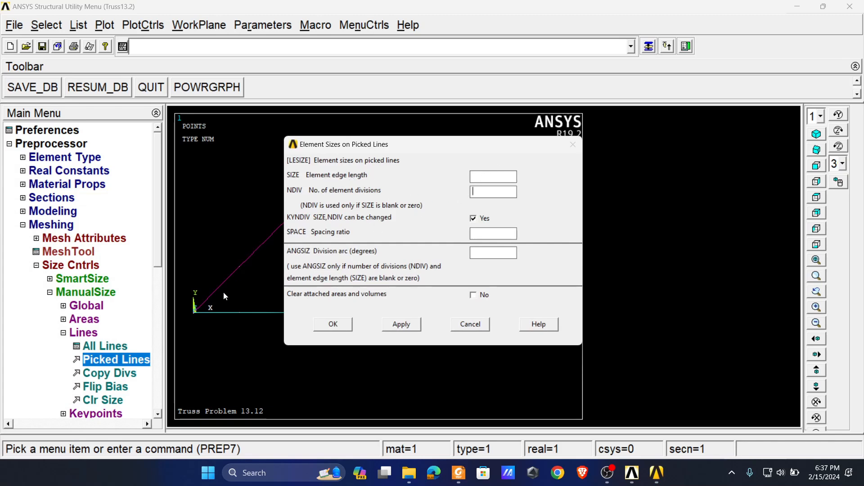
click(480, 190)
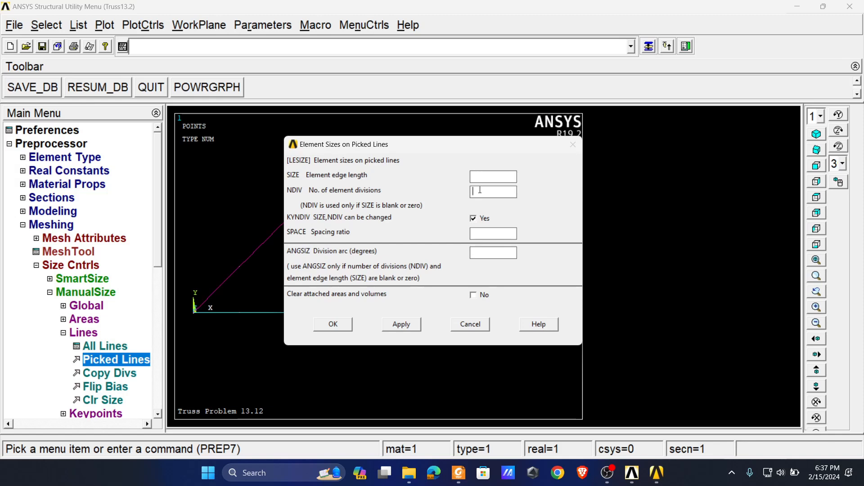
click(333, 324)
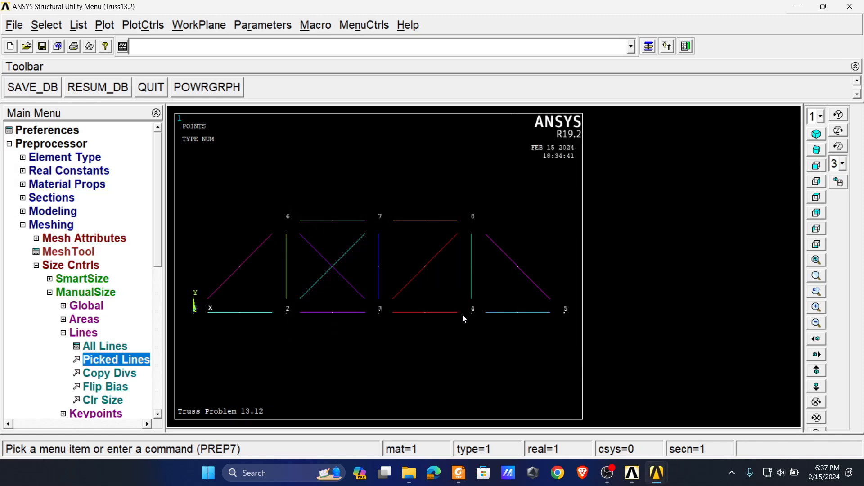
Mesh all lines of the truss.
click(76, 337)
click(78, 298)
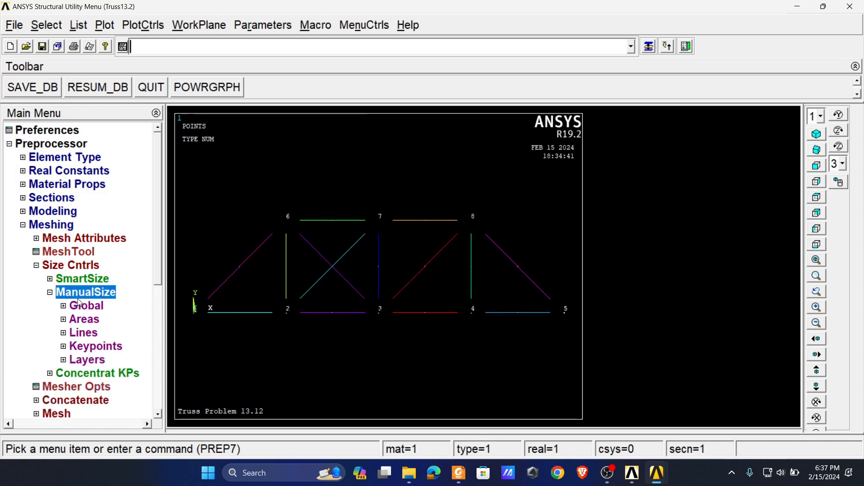
click(50, 292)
click(52, 346)
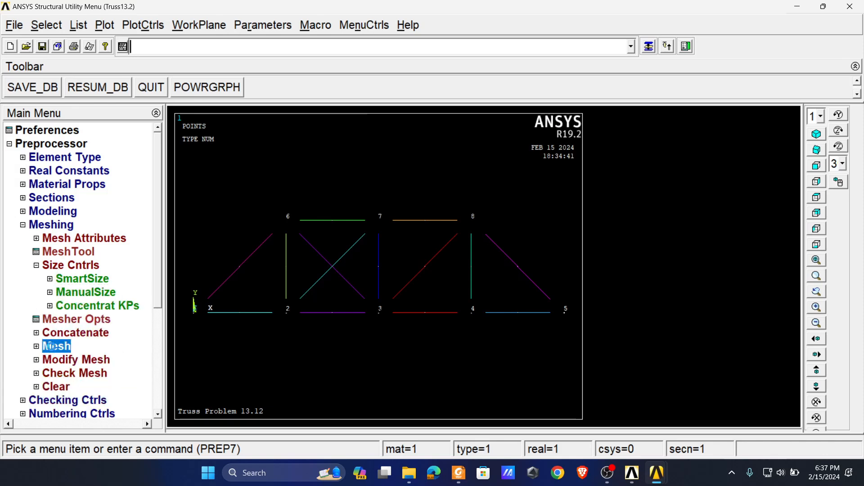
click(65, 333)
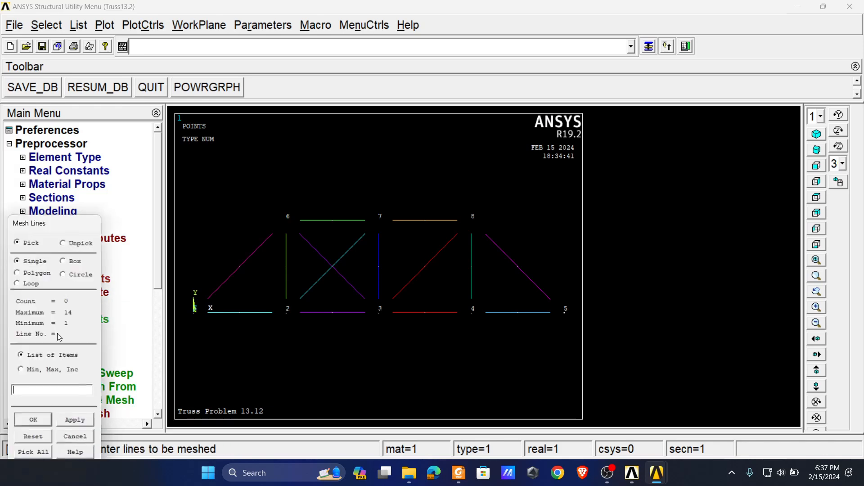
click(242, 275)
click(337, 220)
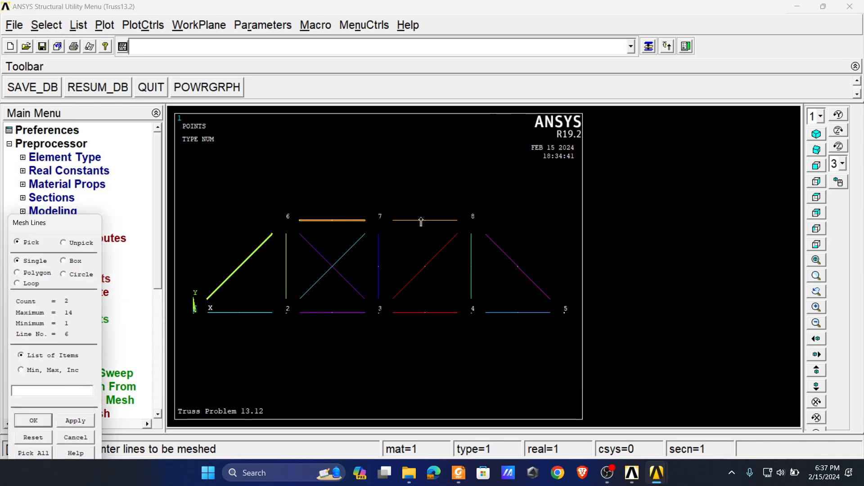
click(35, 453)
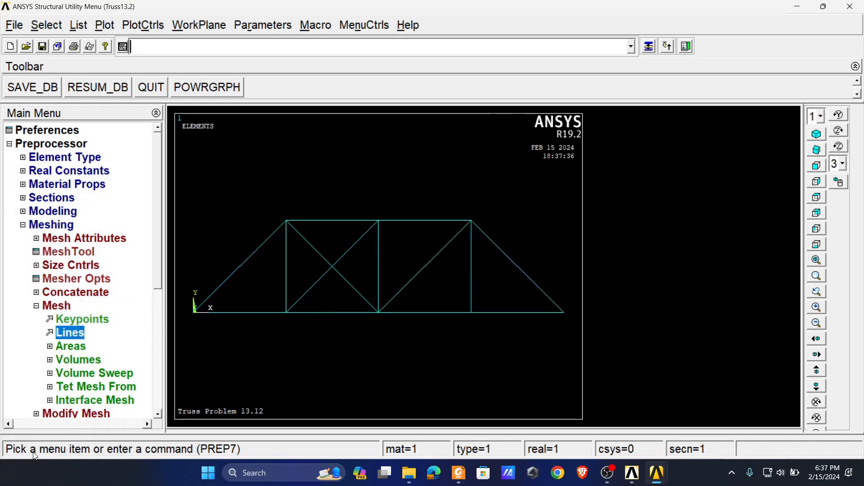
click(65, 307)
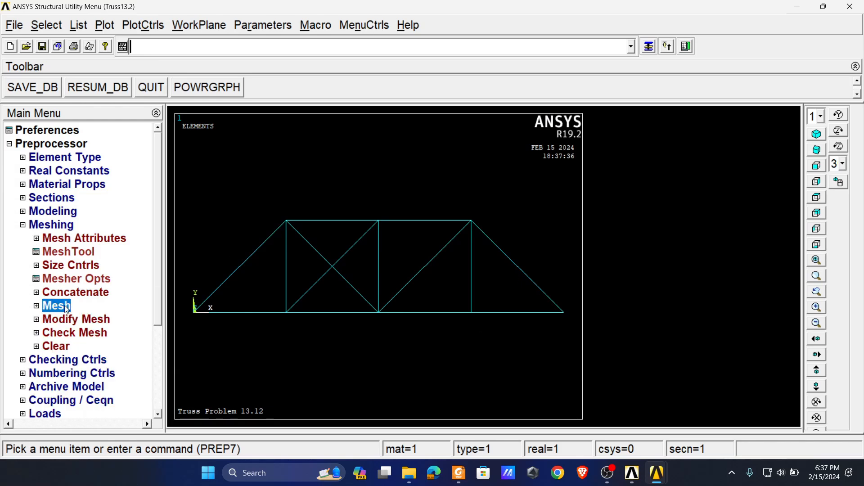
click(45, 226)
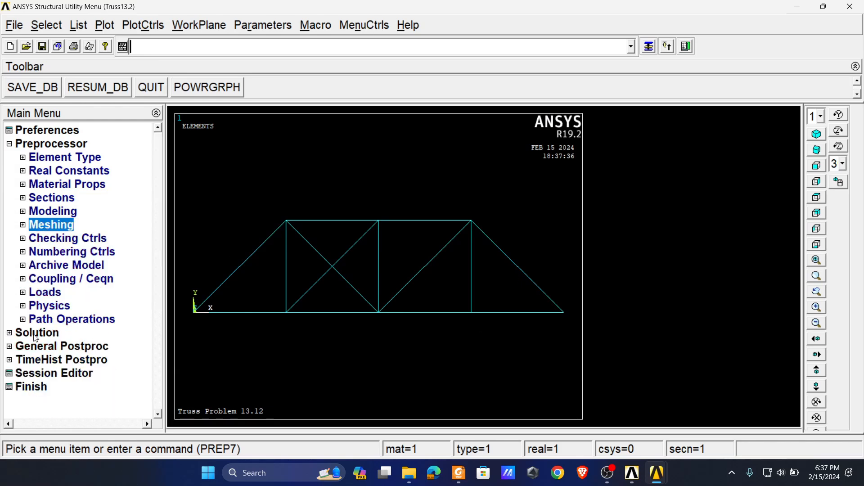
List the meshed elements with their nodes and attributes, check the member connectivity, and close the listing.
click(79, 25)
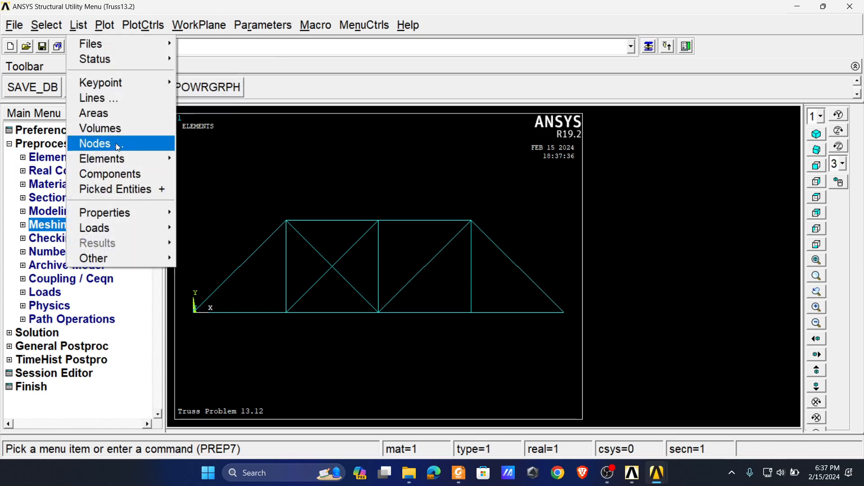
mouse_move(127, 160)
click(228, 158)
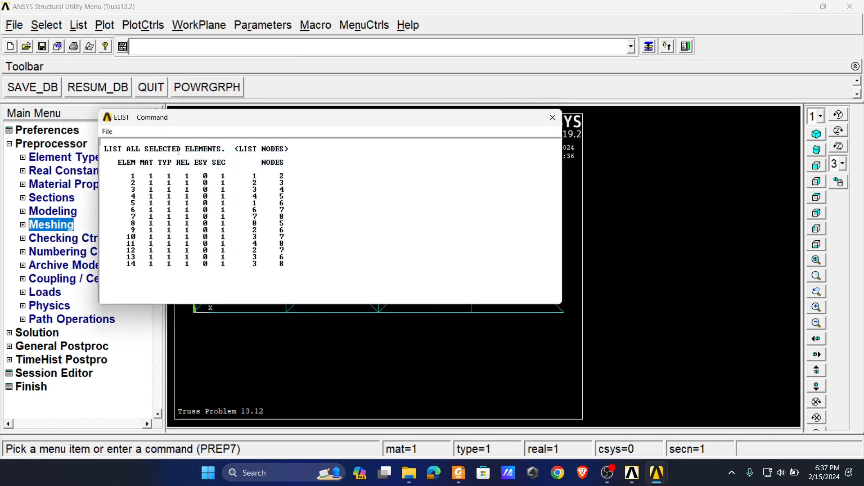
drag(184, 116, 511, 87)
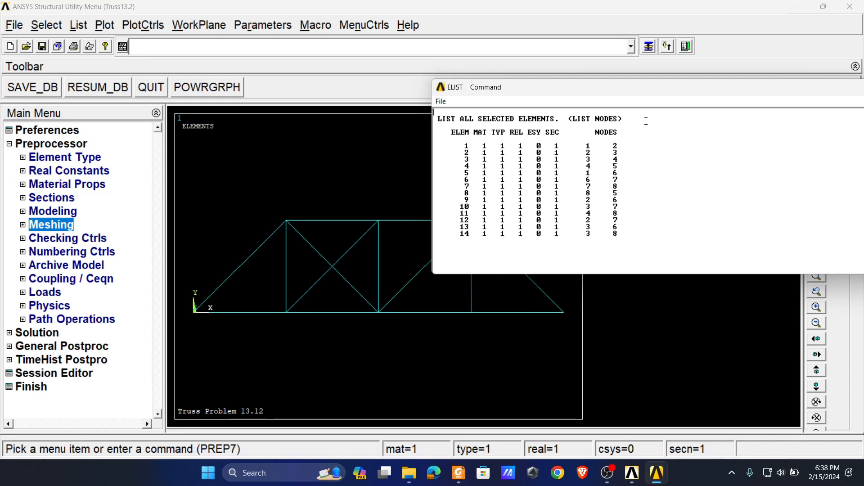
click(804, 53)
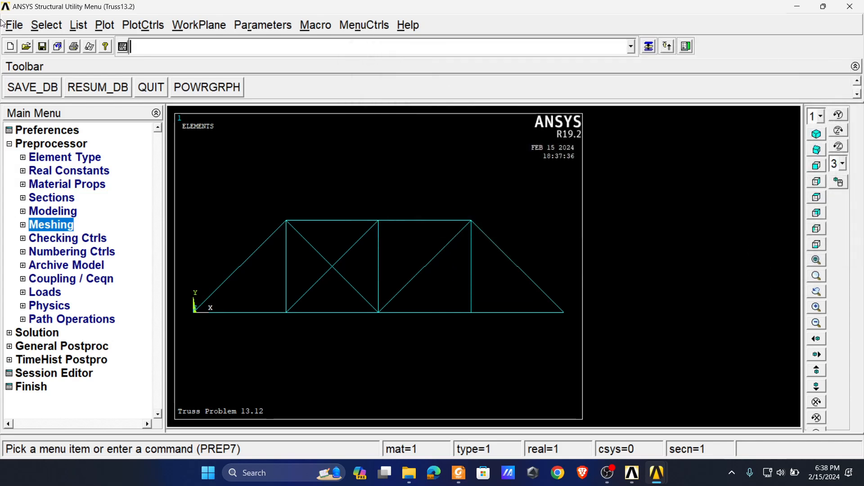
Display the truss's elements, lines, keypoints and nodes together with Multi-Plots.
click(78, 26)
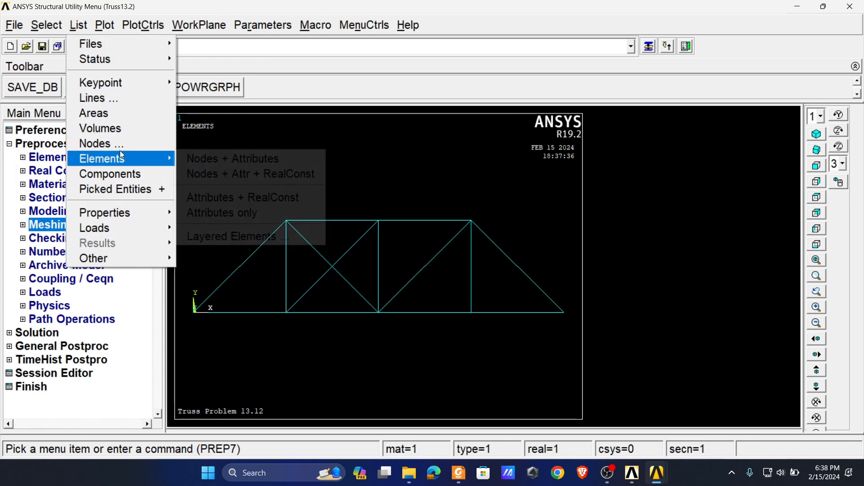
mouse_move(123, 164)
mouse_move(99, 228)
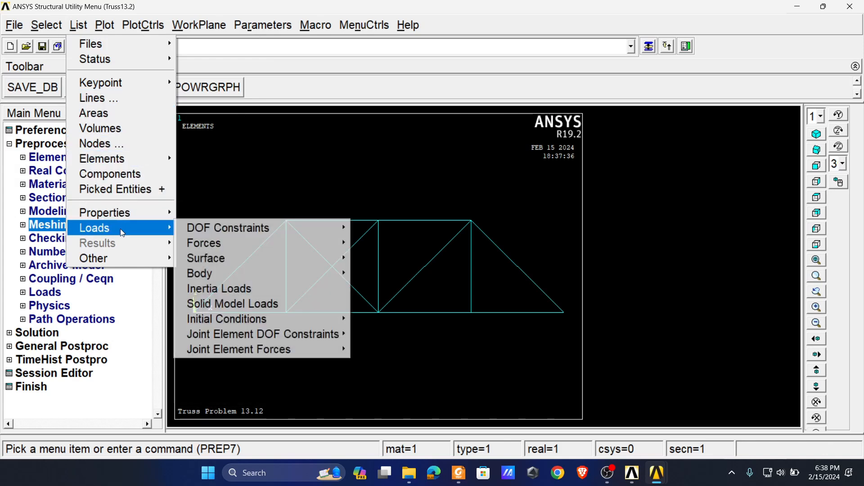
mouse_move(219, 258)
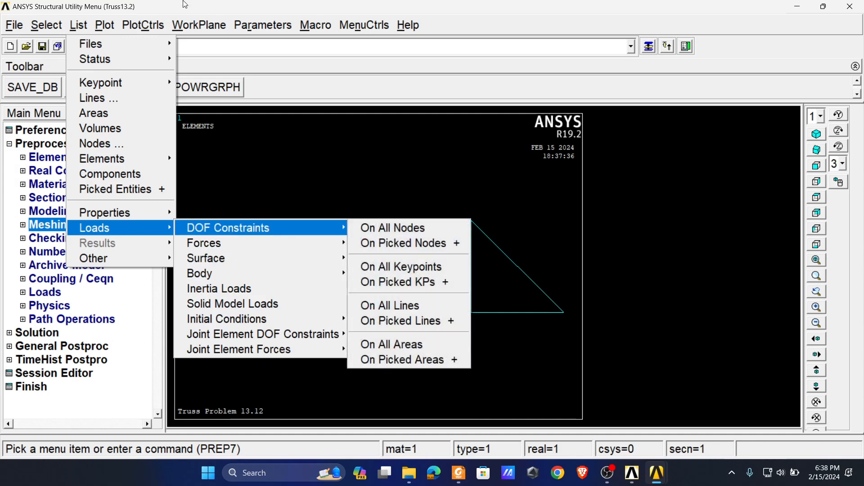
mouse_move(115, 26)
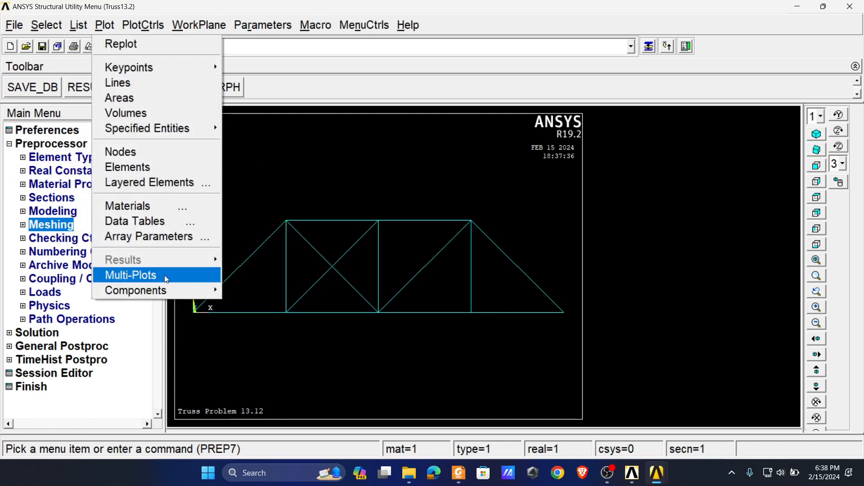
click(149, 273)
Enter the Solution processor and check the supports and loads in the textbook figure.
click(37, 333)
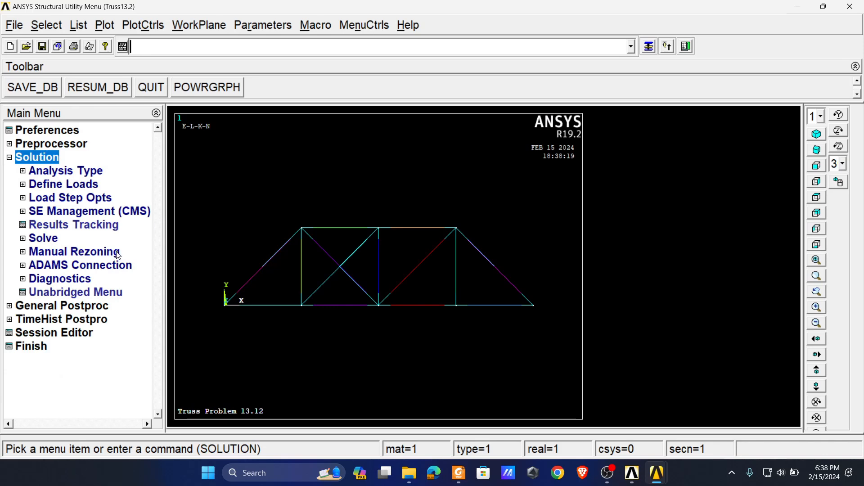
key(alt+Tab)
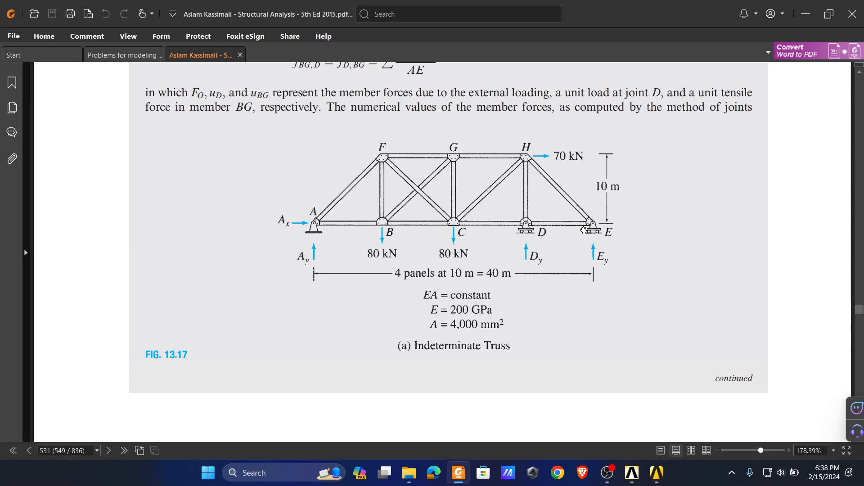
key(alt+Tab)
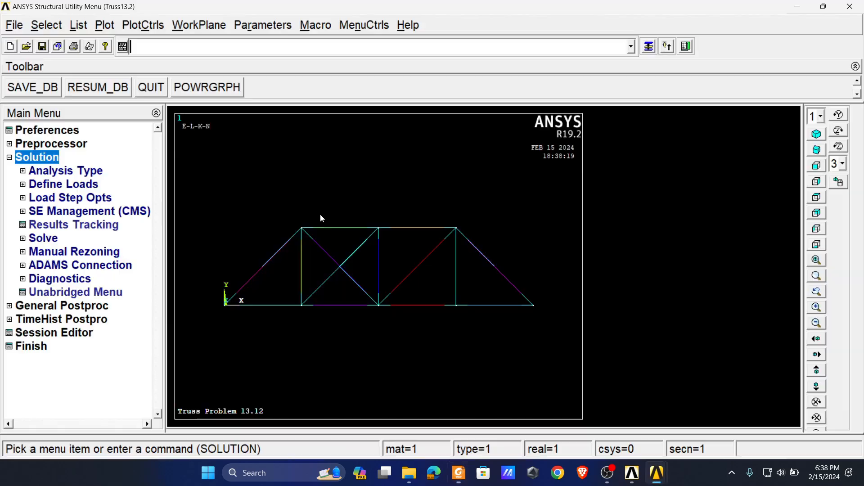
Constrain UX, UY and UZ to a constant value of 0 on the keypoint at pinned support A.
click(56, 184)
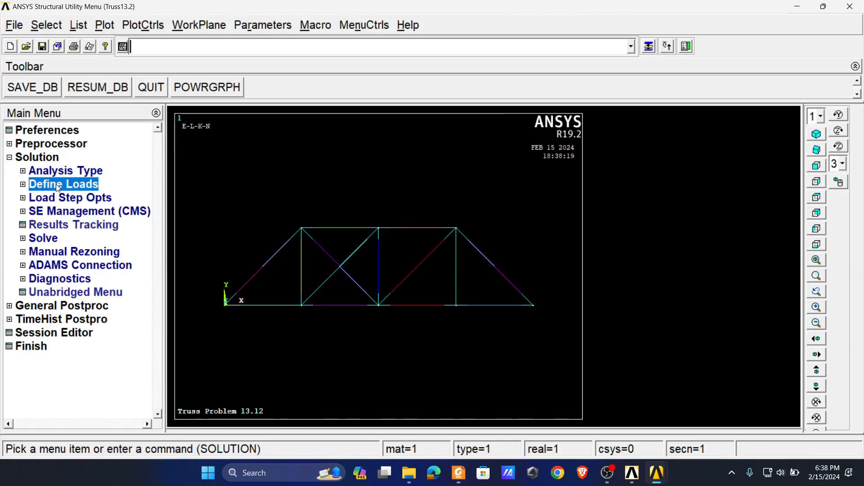
click(54, 214)
click(92, 226)
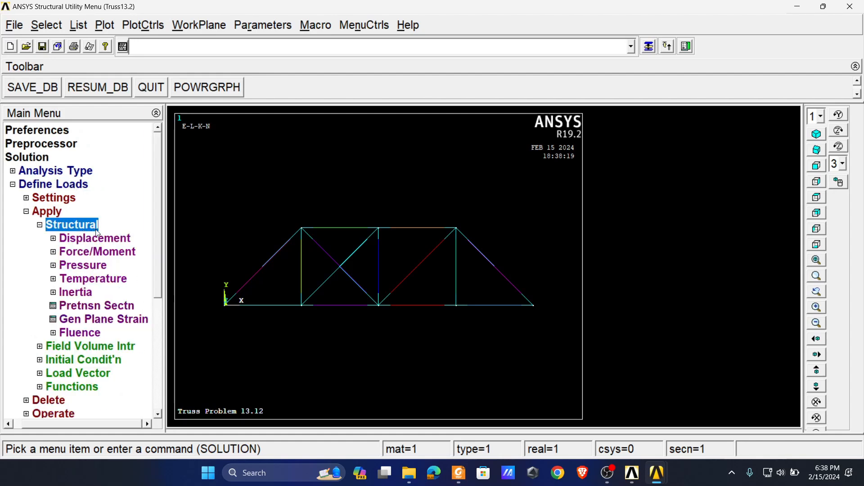
click(102, 240)
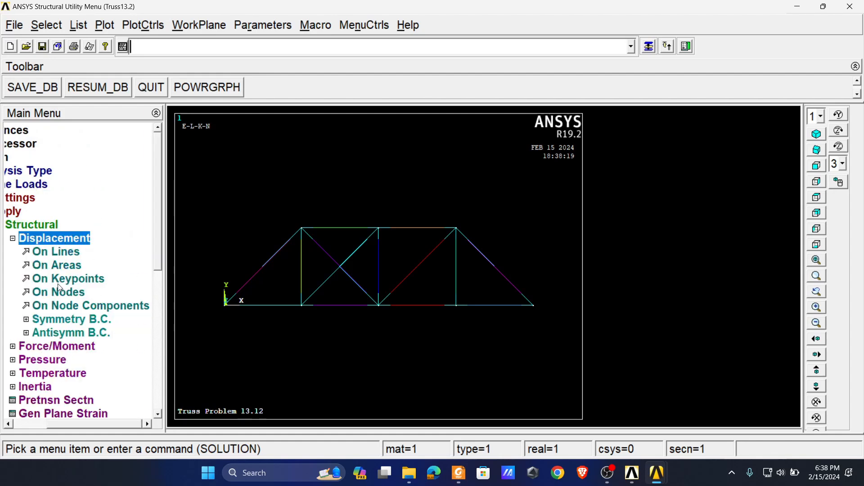
click(67, 279)
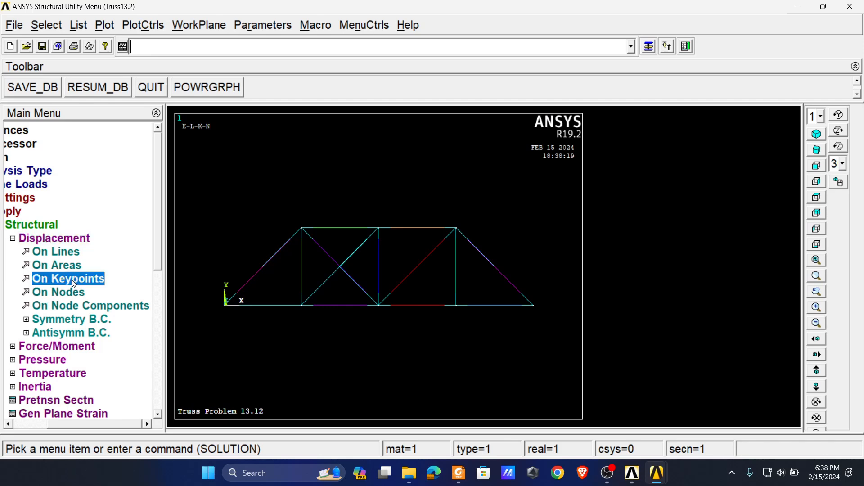
click(224, 304)
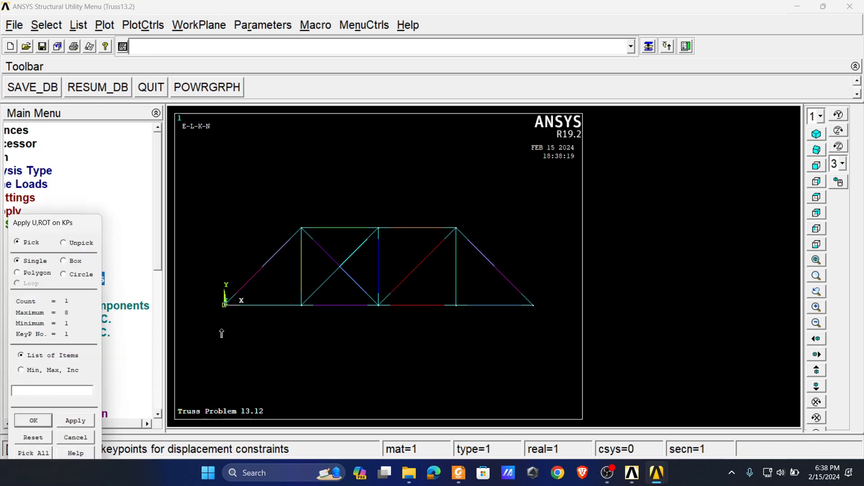
click(75, 420)
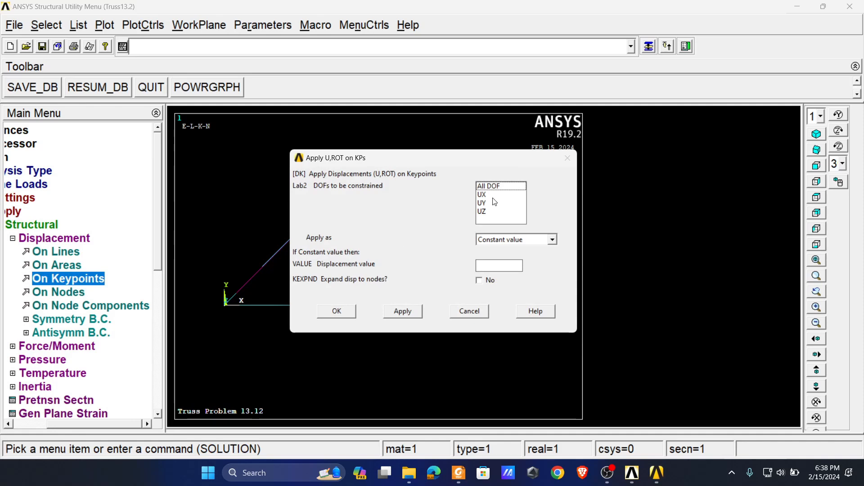
click(491, 197)
click(487, 204)
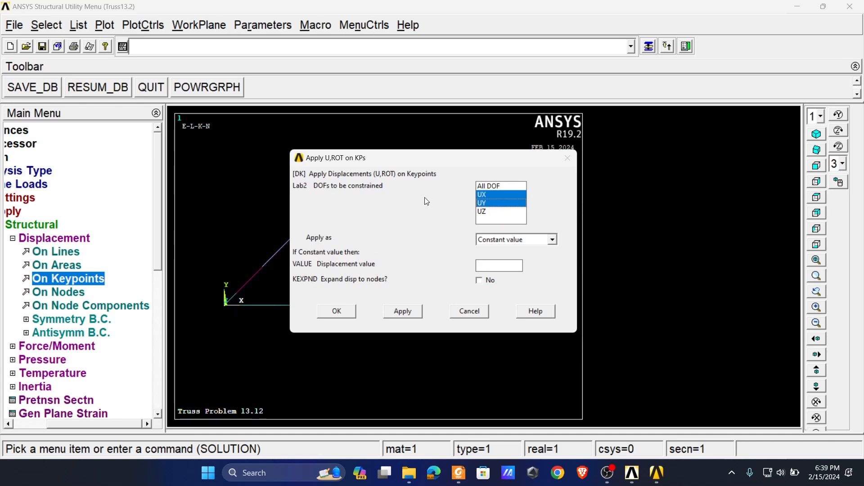
click(494, 212)
click(498, 266)
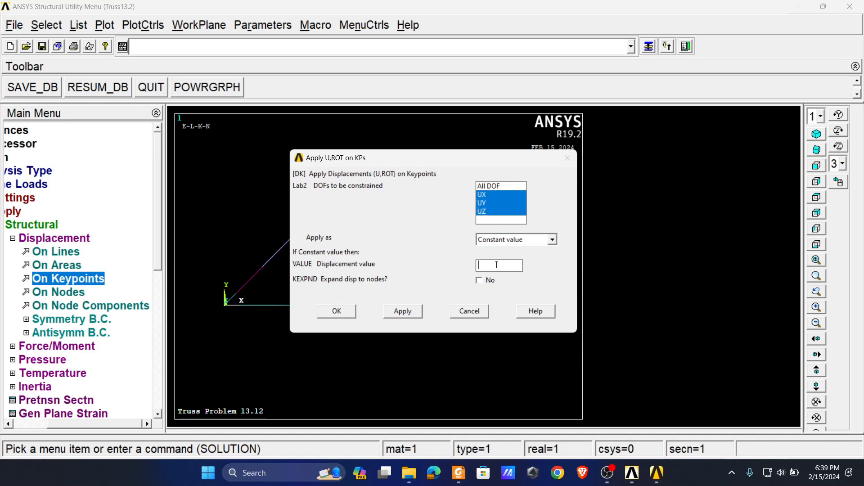
text(0)
click(393, 313)
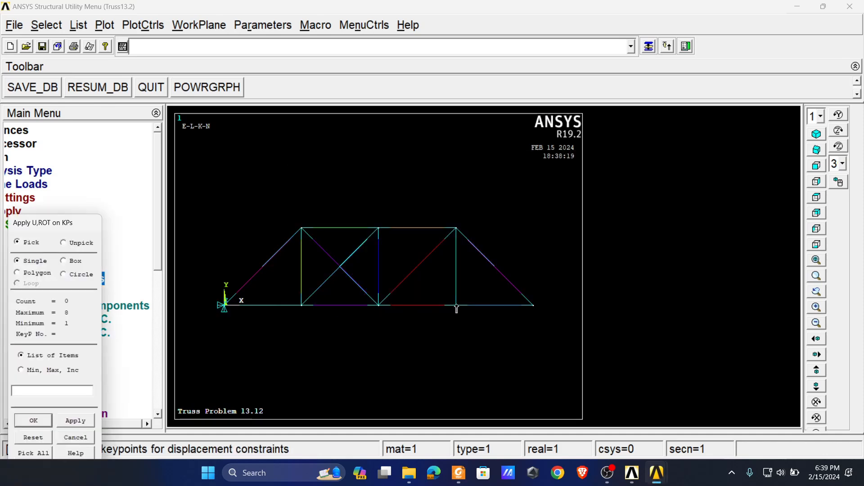
Constrain only UY and UZ to 0 on the keypoints at roller supports D and E.
click(456, 305)
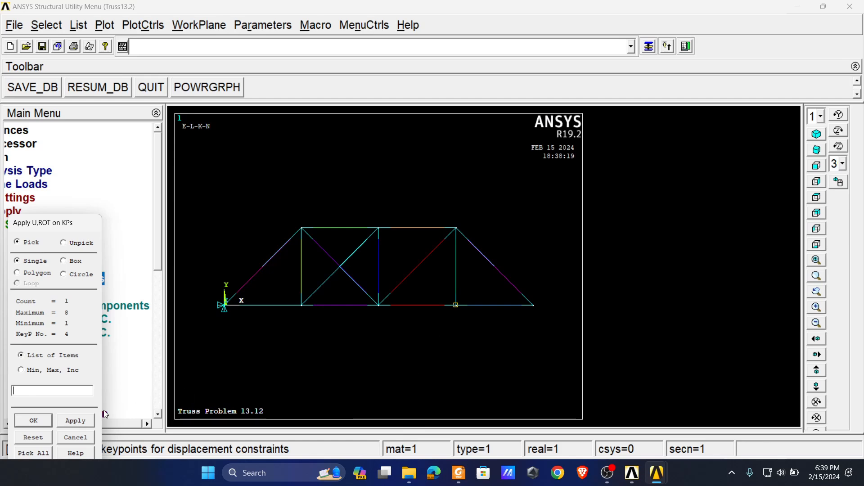
click(75, 420)
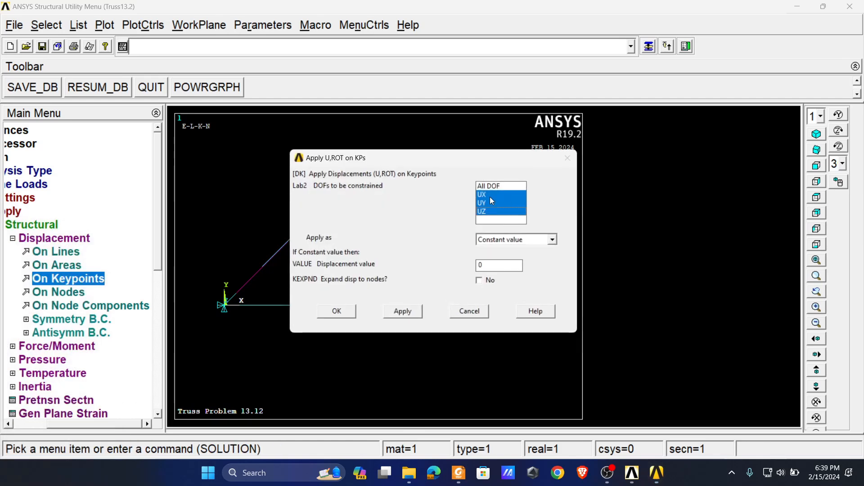
click(491, 196)
click(403, 313)
click(530, 305)
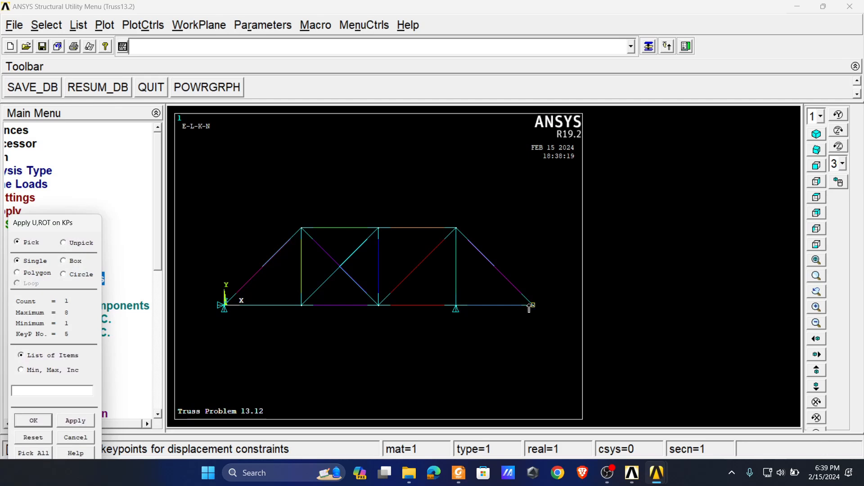
click(75, 422)
click(403, 312)
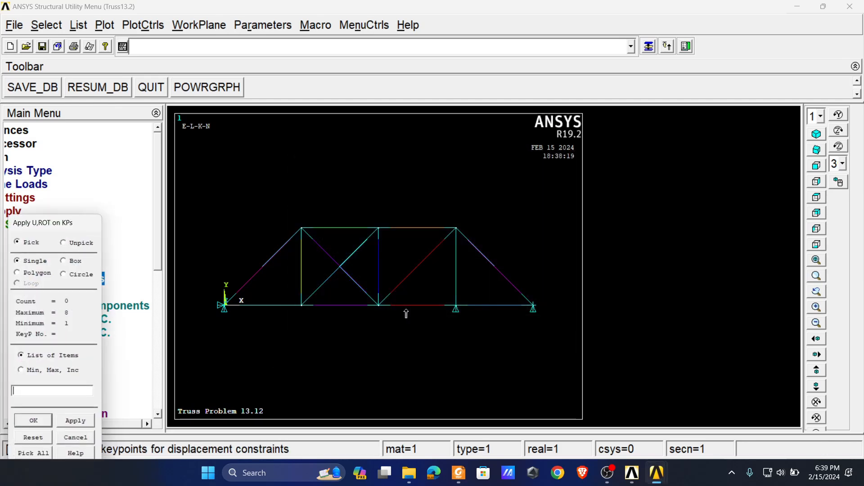
Check the figure's supports, then constrain only UZ to 0 on the unsupported joints B, C, F, G and H.
key(alt+Tab)
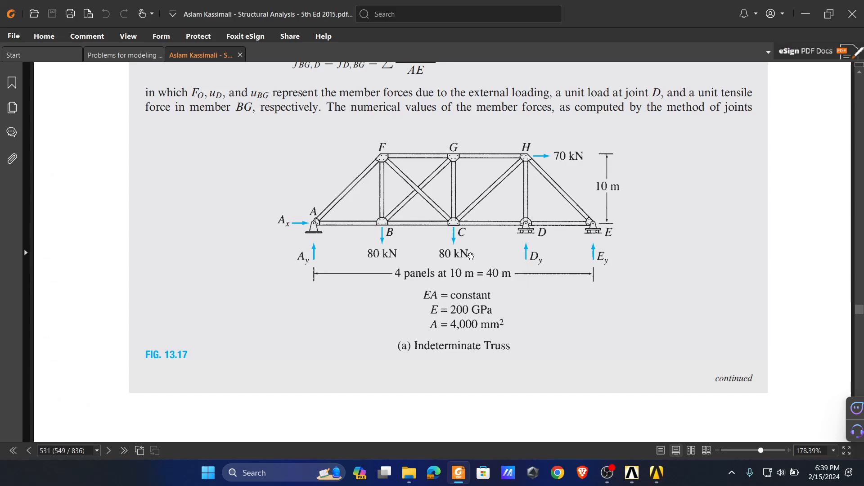
key(alt+Tab)
click(301, 305)
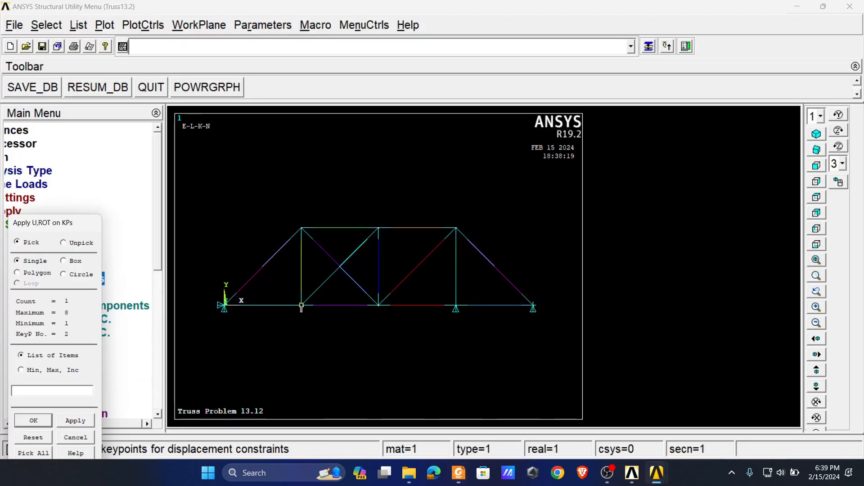
click(379, 306)
click(456, 229)
click(379, 228)
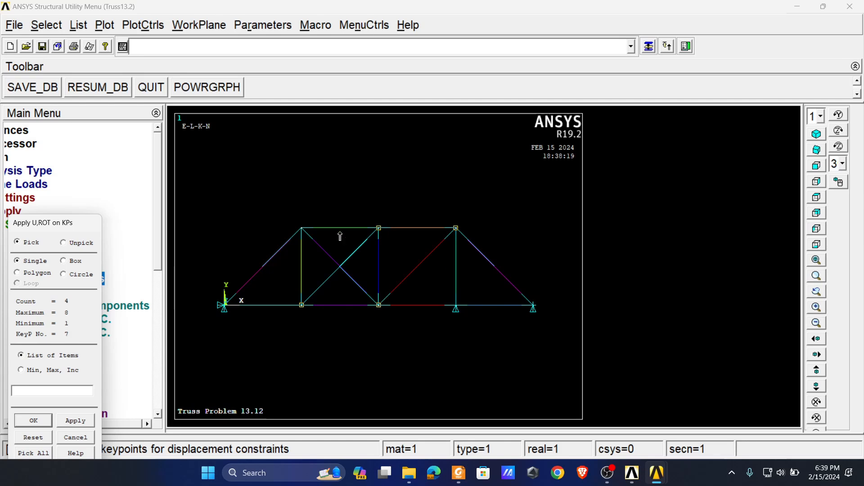
click(33, 420)
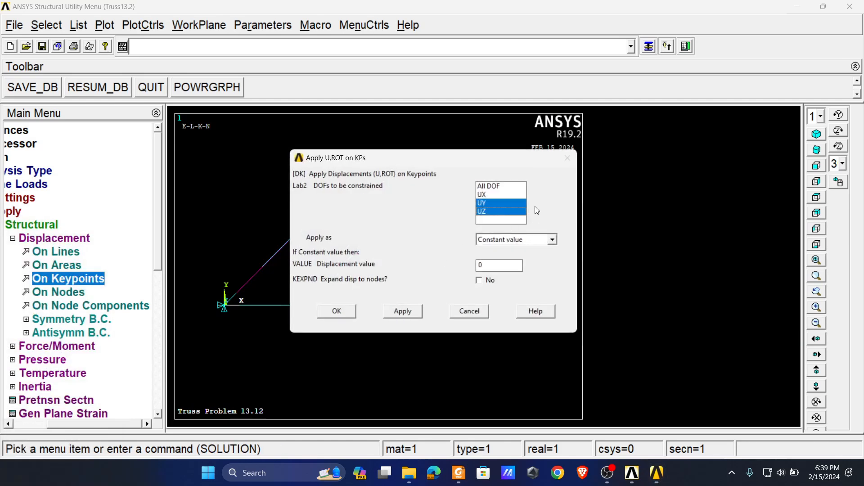
click(351, 312)
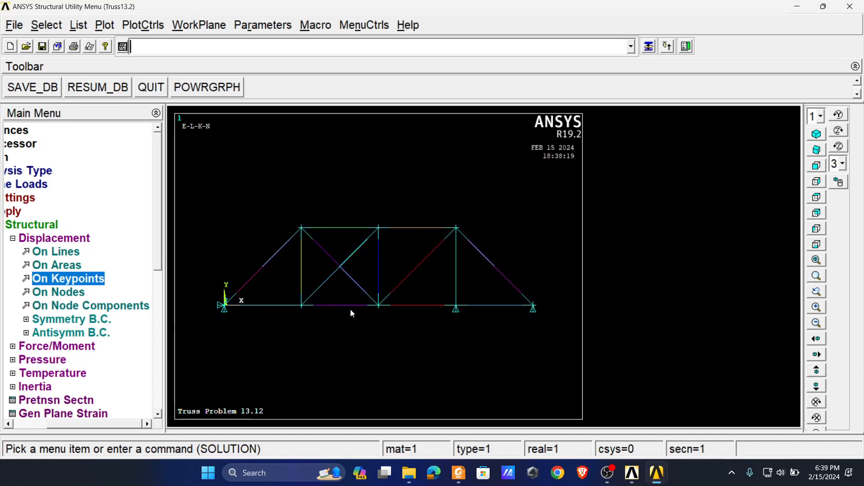
Check the figure's loads and apply a constant FY force of -80 on the keypoints at bottom joints B and C.
click(53, 237)
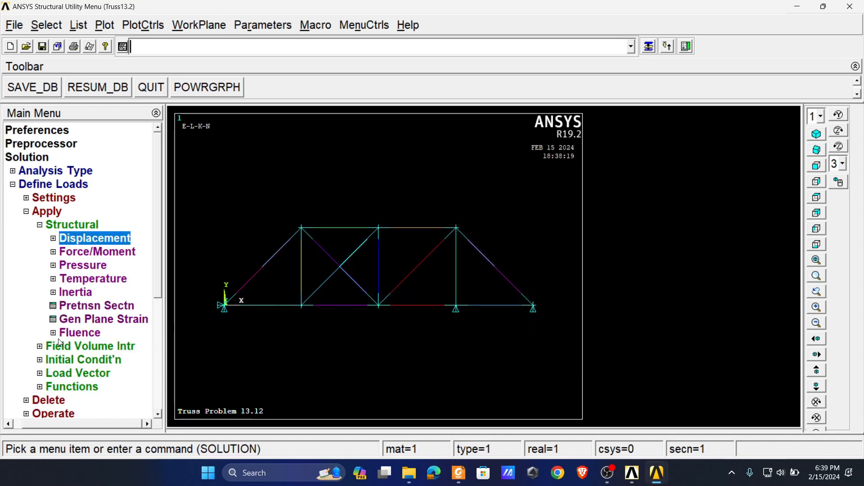
click(83, 253)
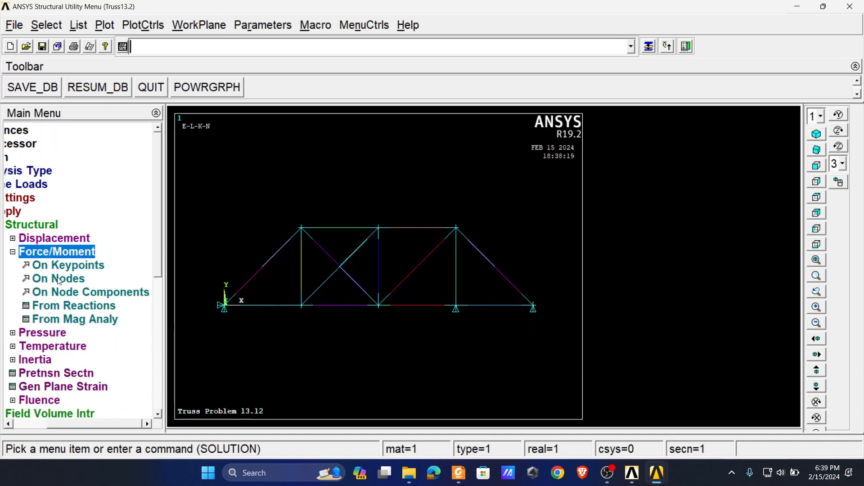
click(75, 269)
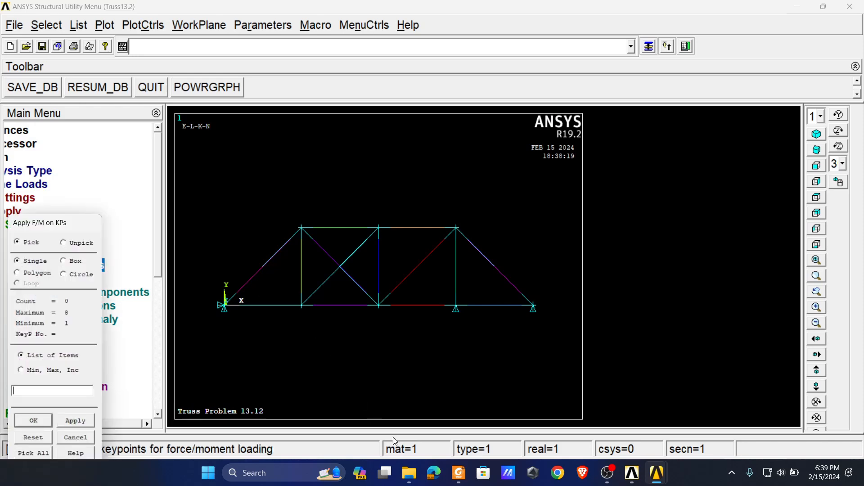
click(460, 479)
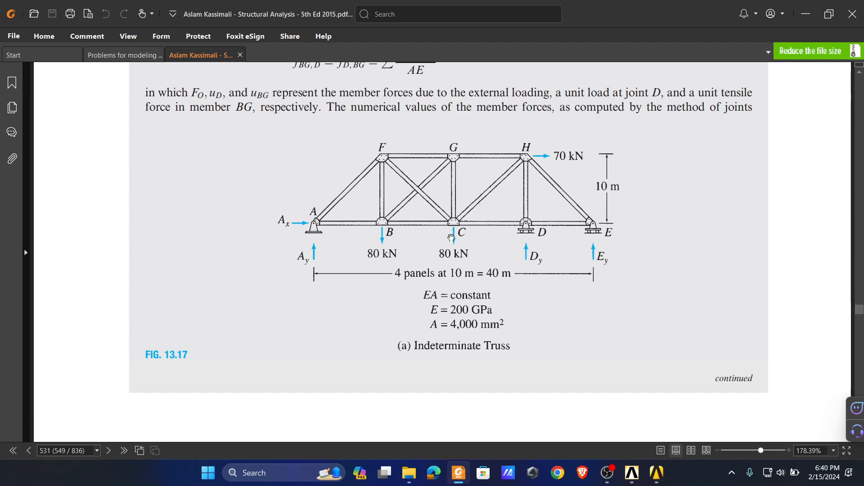
key(alt+Tab)
click(302, 304)
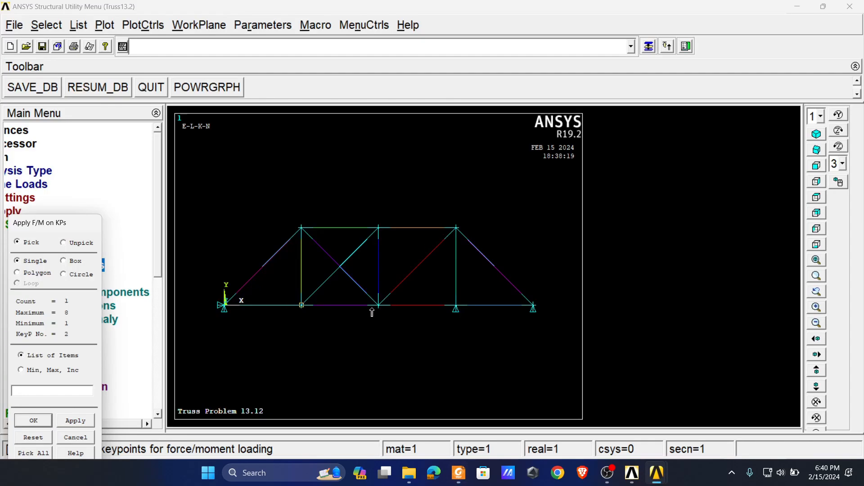
click(378, 304)
click(74, 420)
click(513, 214)
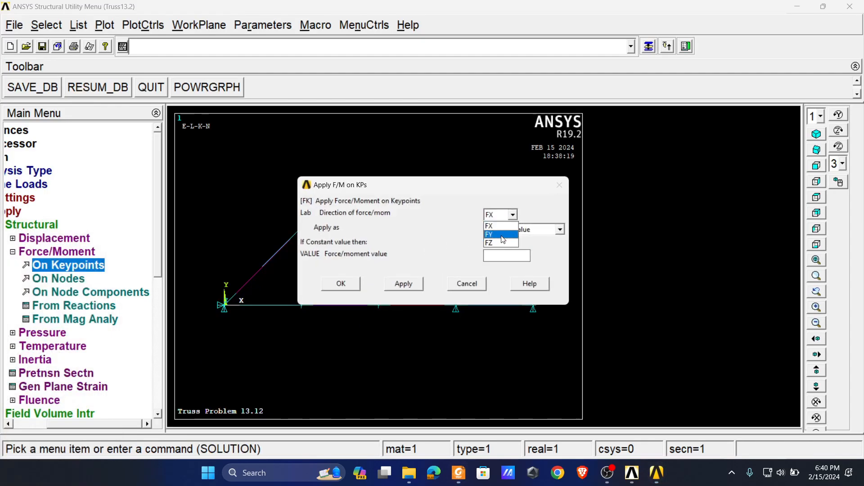
click(502, 233)
click(502, 257)
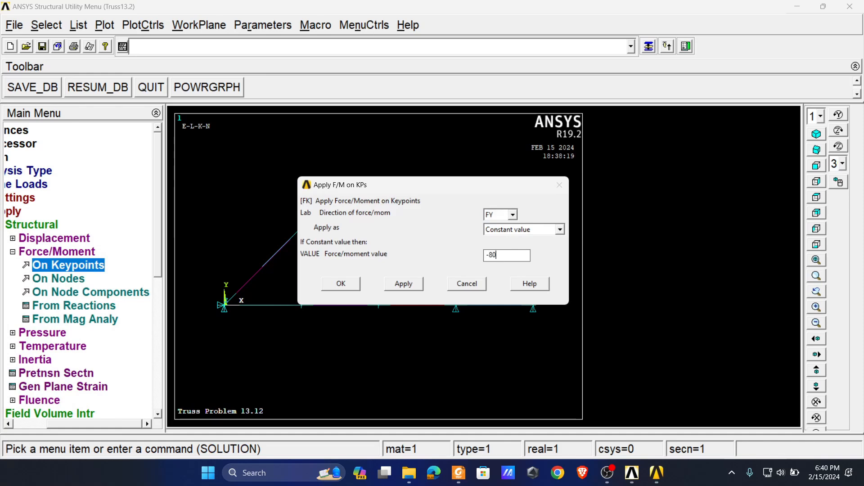
click(402, 285)
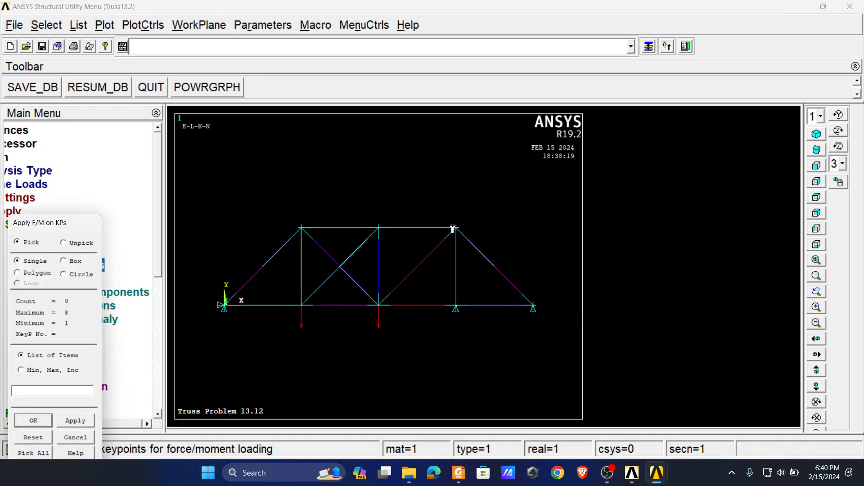
Apply a constant FX force of 70 on the keypoint at upper joint H, checking the load in the figure.
click(455, 228)
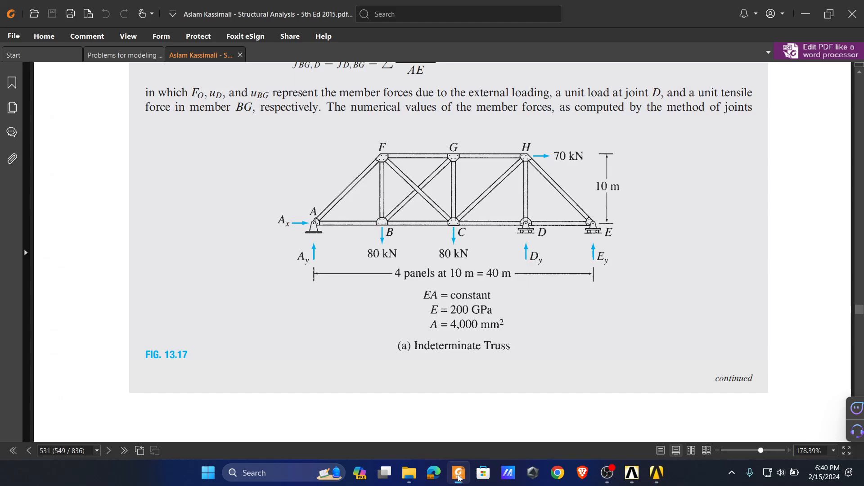
click(459, 472)
click(458, 473)
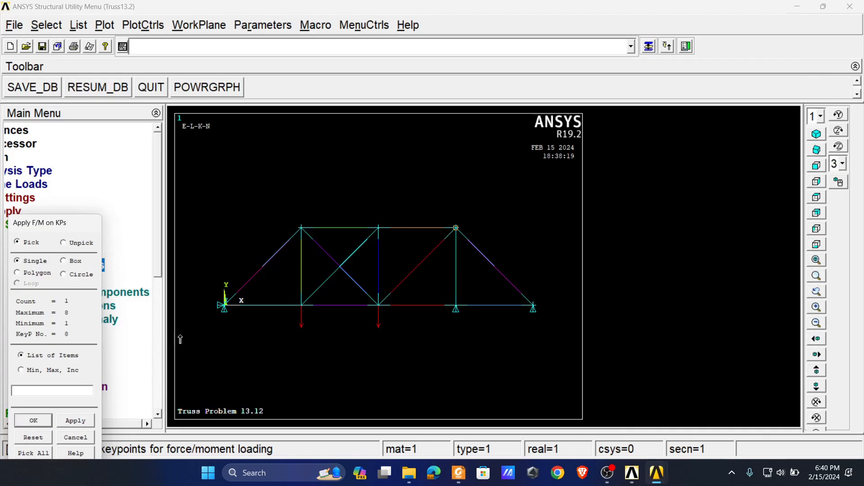
click(76, 421)
click(513, 214)
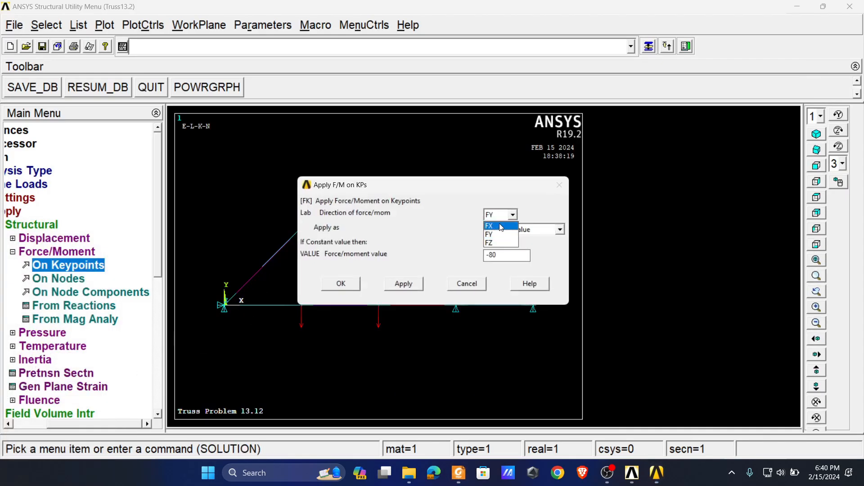
click(493, 223)
drag(501, 255, 465, 257)
text(70)
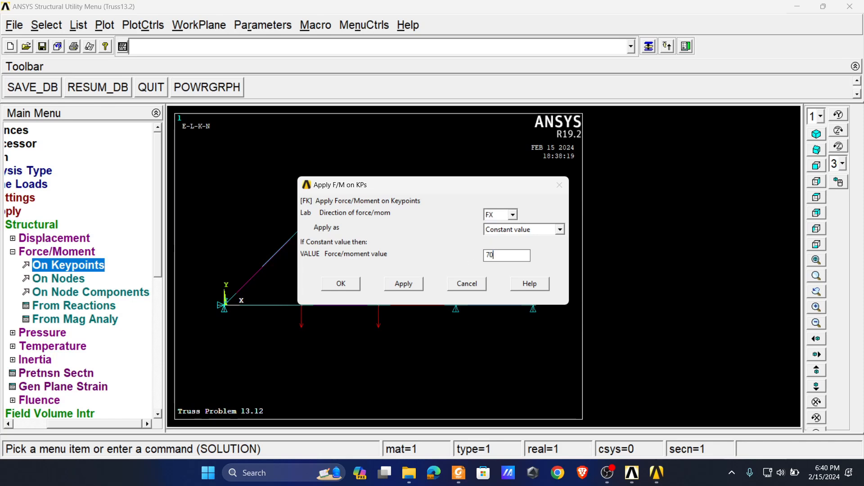
click(346, 285)
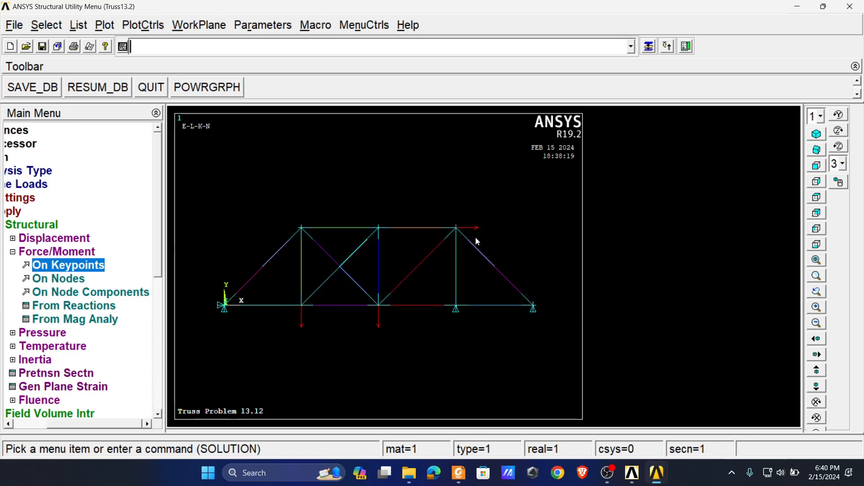
Solve the current load step and dismiss the solution note.
click(30, 228)
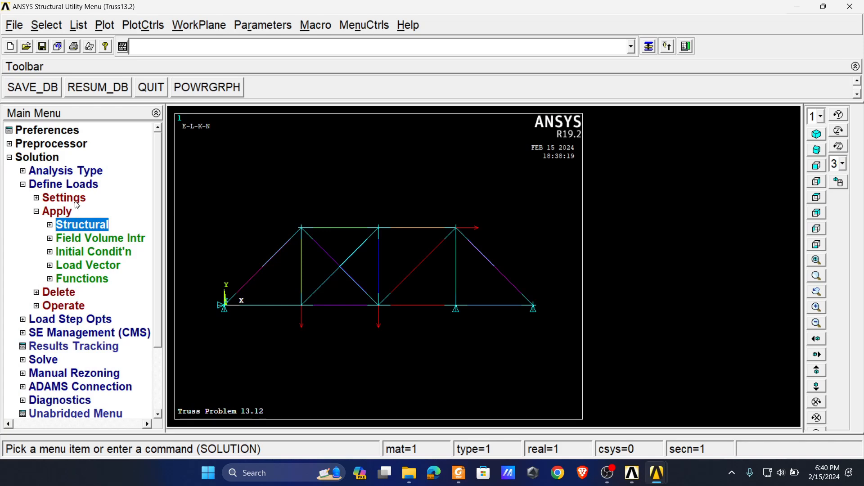
click(61, 185)
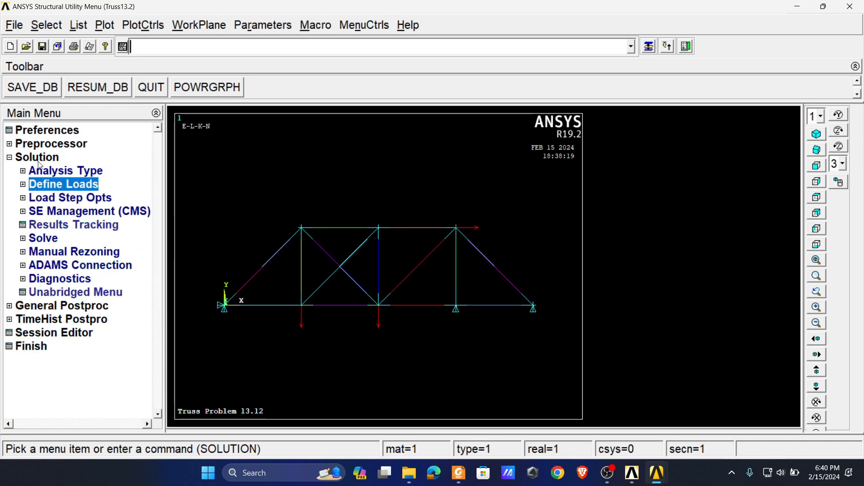
click(43, 238)
click(65, 252)
click(427, 293)
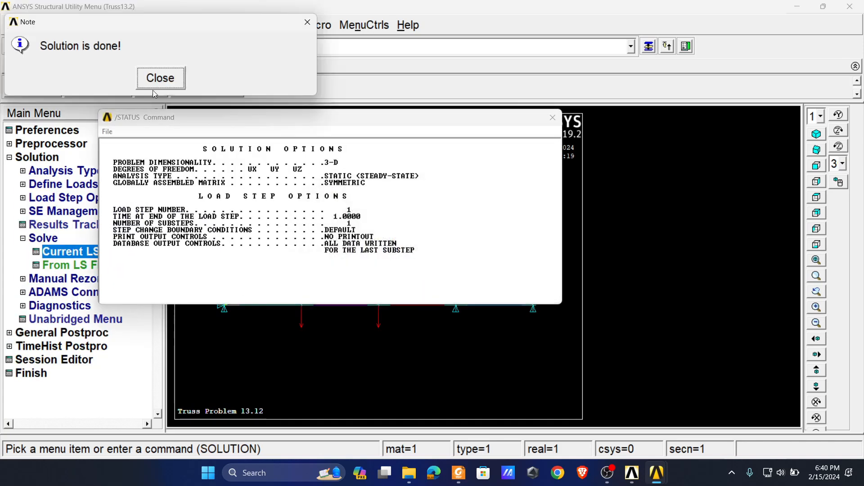
click(174, 80)
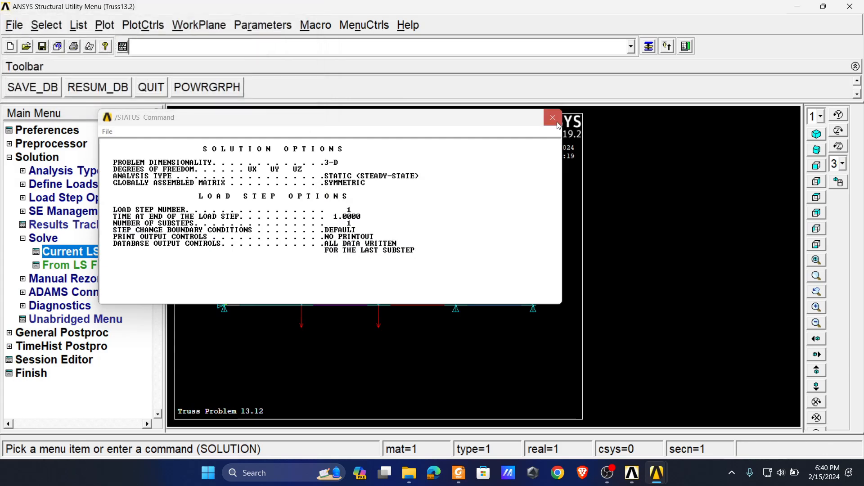
Dismiss the solution status report, then list the DOF constraints on all keypoints and close the listing.
click(552, 118)
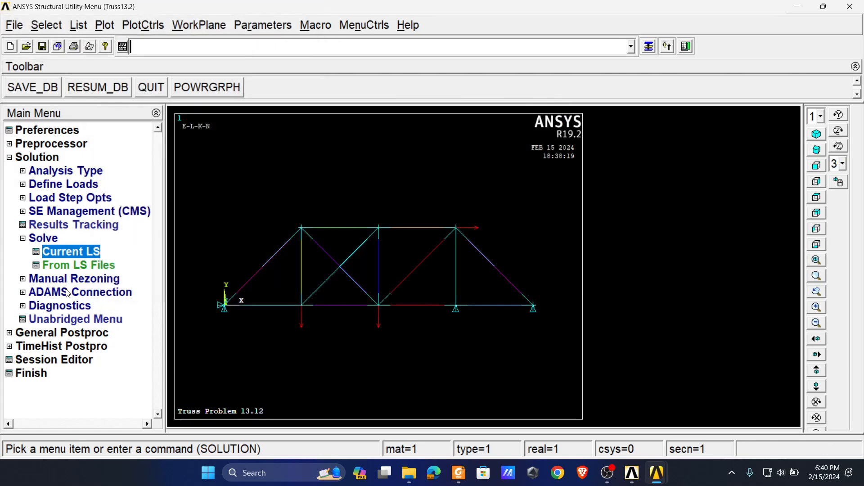
click(84, 26)
mouse_move(118, 228)
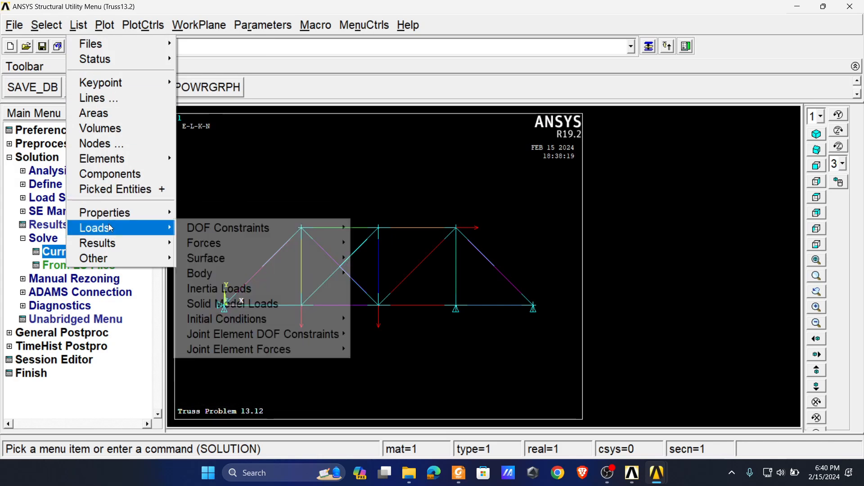
mouse_move(240, 228)
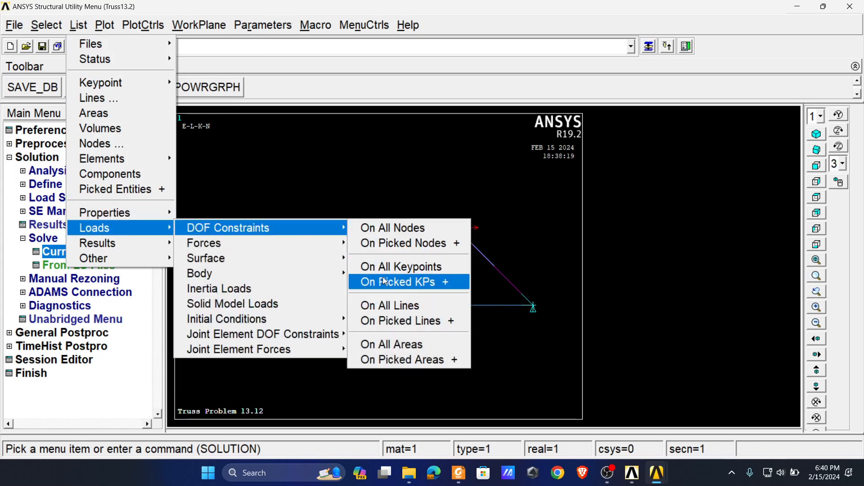
click(394, 271)
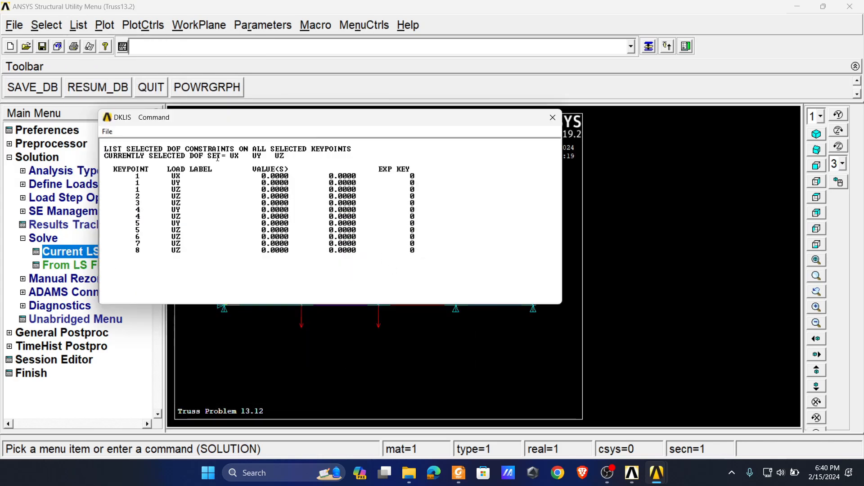
drag(262, 102, 631, 74)
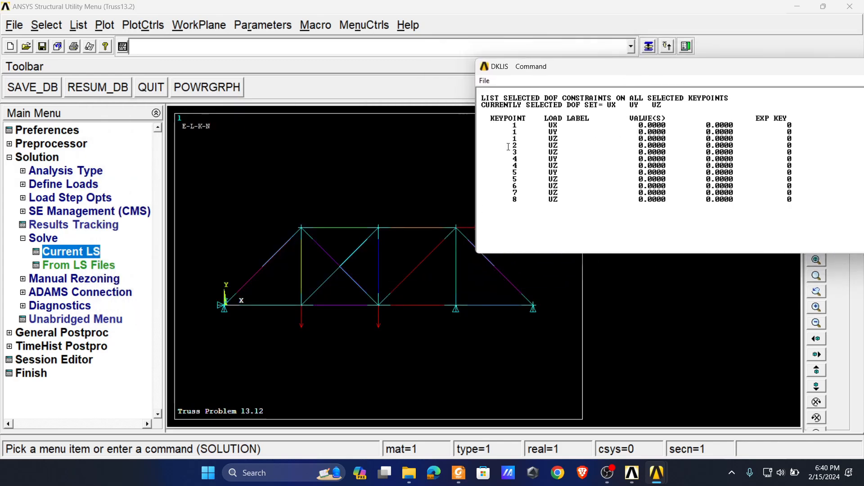
drag(667, 69, 530, 64)
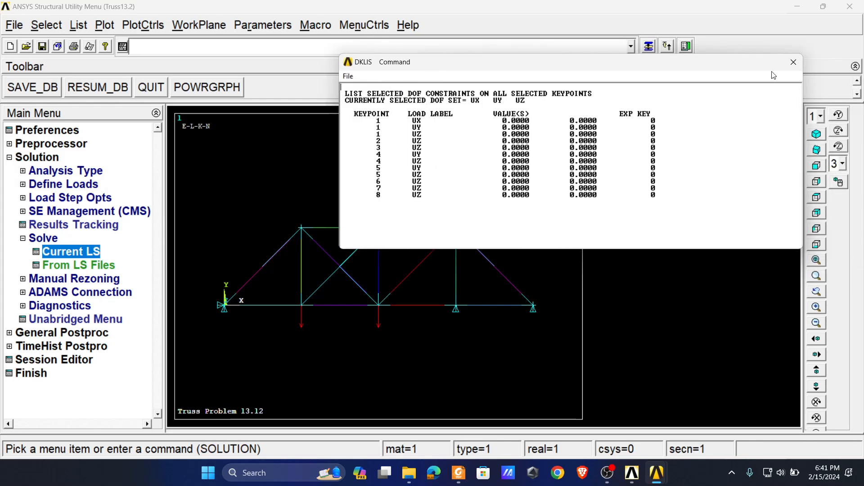
click(793, 62)
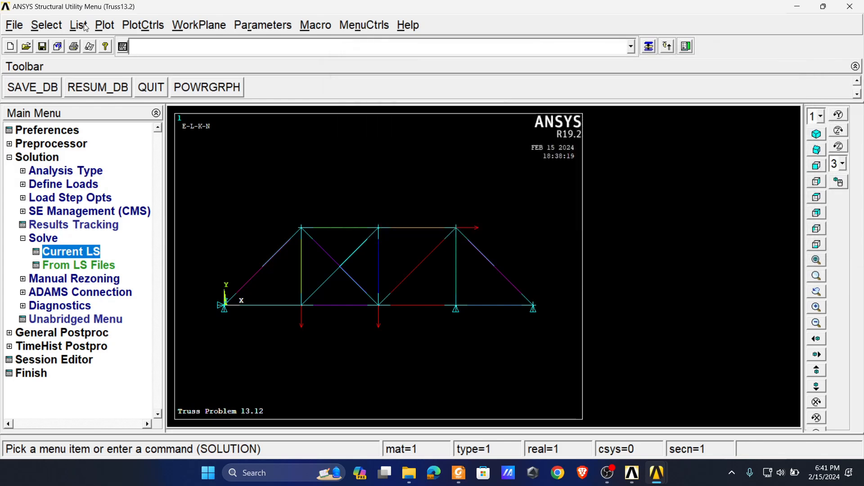
Turn on keypoint numbers in the plot numbering controls, leaving line numbers off, and replot the truss.
click(142, 25)
click(188, 89)
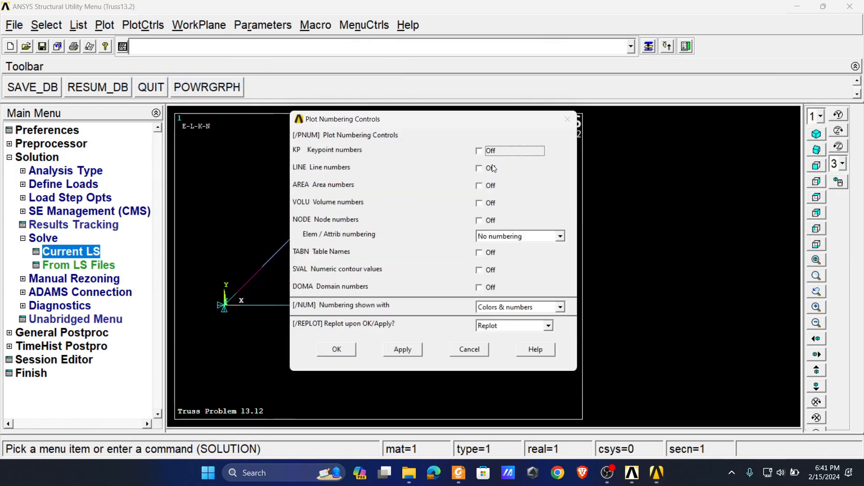
drag(455, 112, 695, 86)
drag(632, 82, 632, 62)
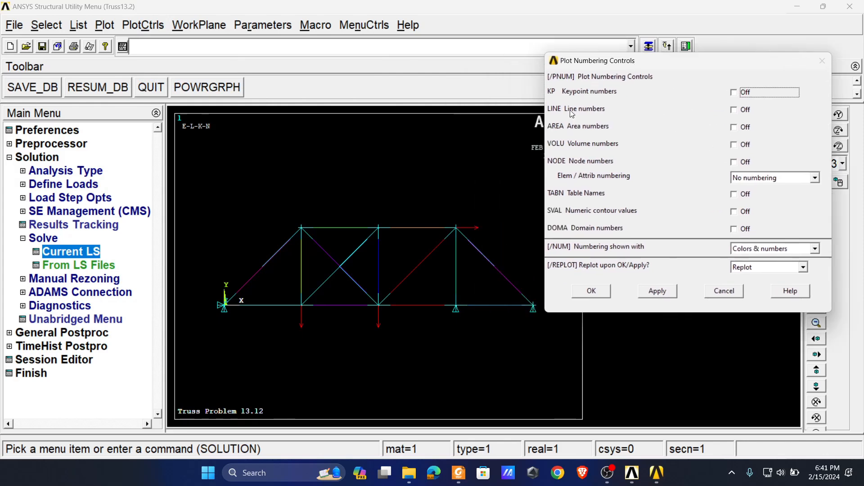
click(736, 110)
click(736, 110)
click(735, 93)
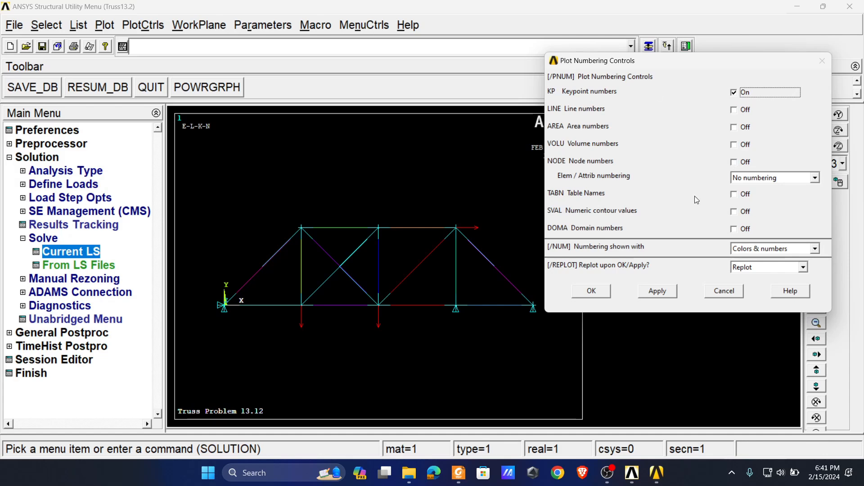
click(658, 290)
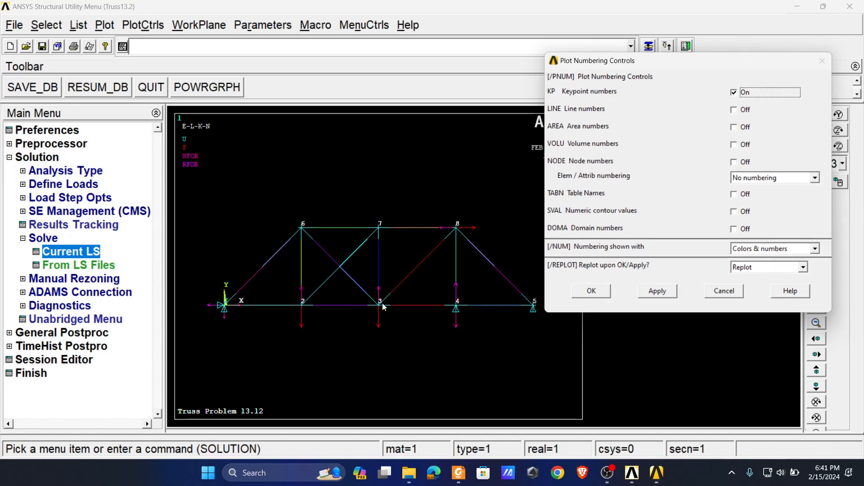
List the DOF constraints on all keypoints again and check them against the numbered joints of the truss plot.
click(78, 24)
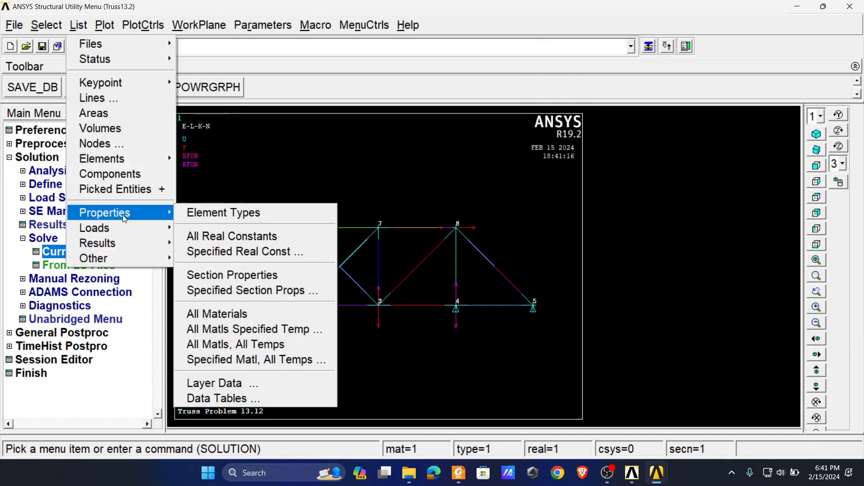
mouse_move(95, 228)
mouse_move(234, 228)
click(400, 267)
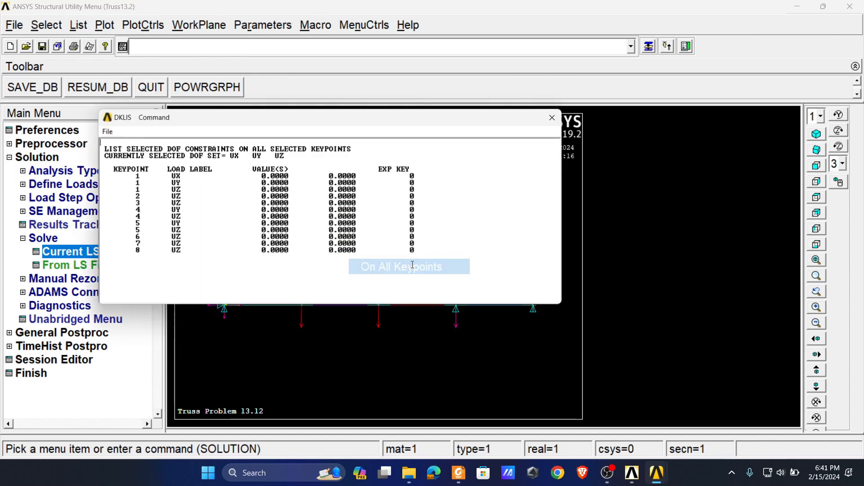
drag(312, 74, 743, 88)
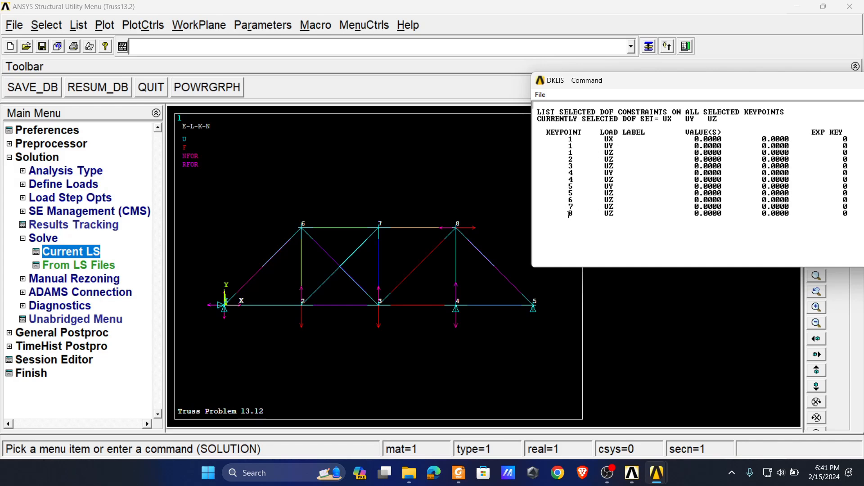
drag(626, 85, 501, 75)
drag(364, 76, 335, 62)
click(698, 56)
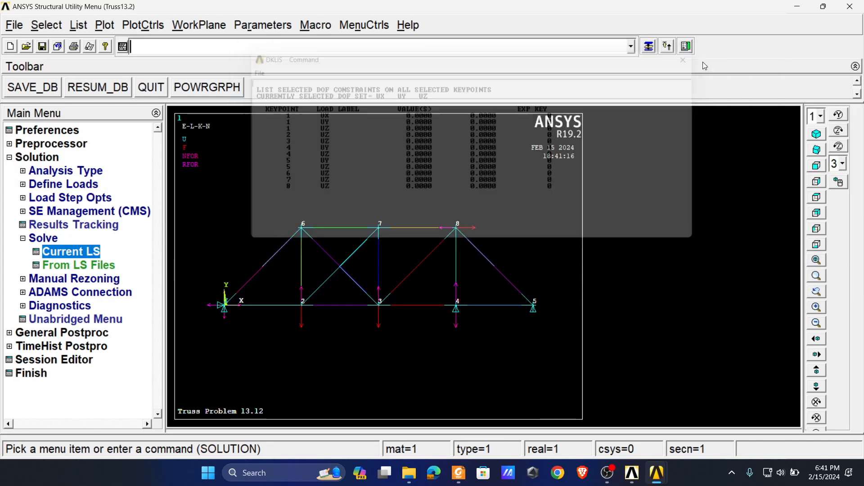
Switch the plot numbering from keypoint numbers to node numbers and replot the truss.
click(149, 26)
click(159, 82)
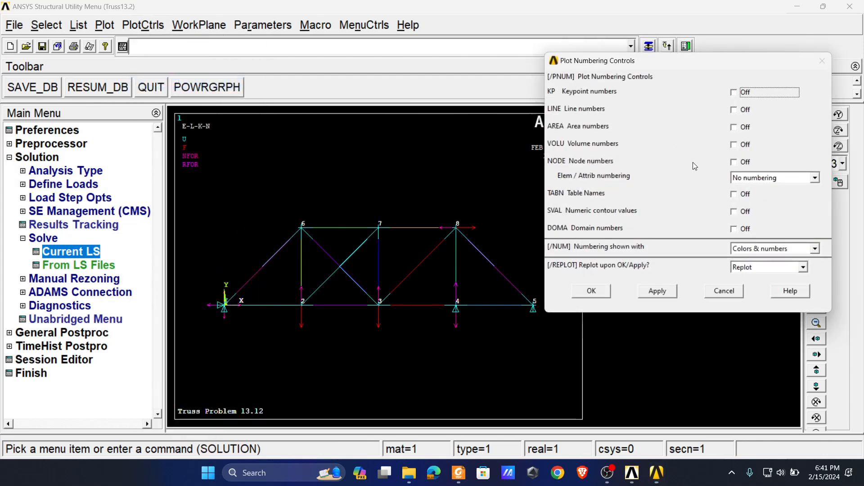
click(733, 162)
click(592, 292)
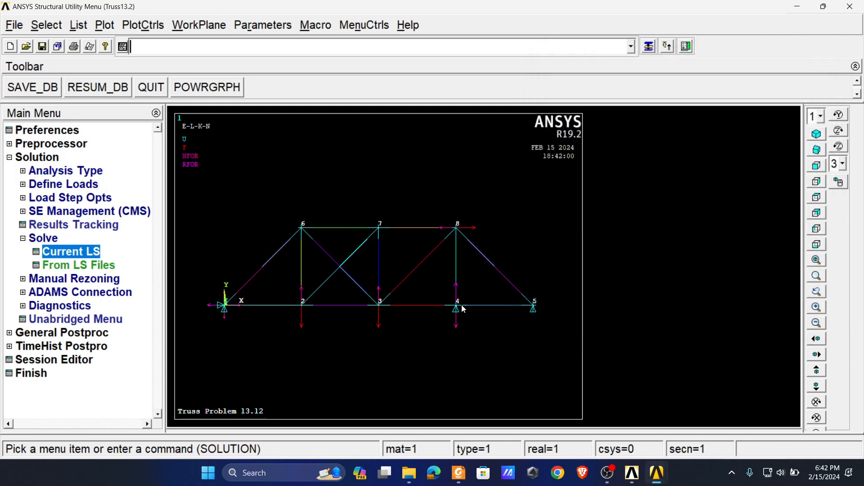
List the DOF constraints on all nodes and compare them with the numbered nodes of the truss plot.
click(79, 24)
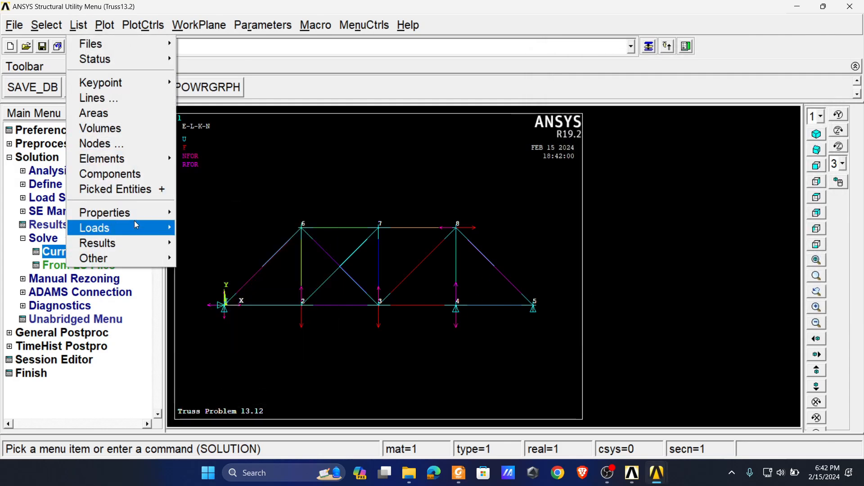
mouse_move(136, 224)
mouse_move(264, 231)
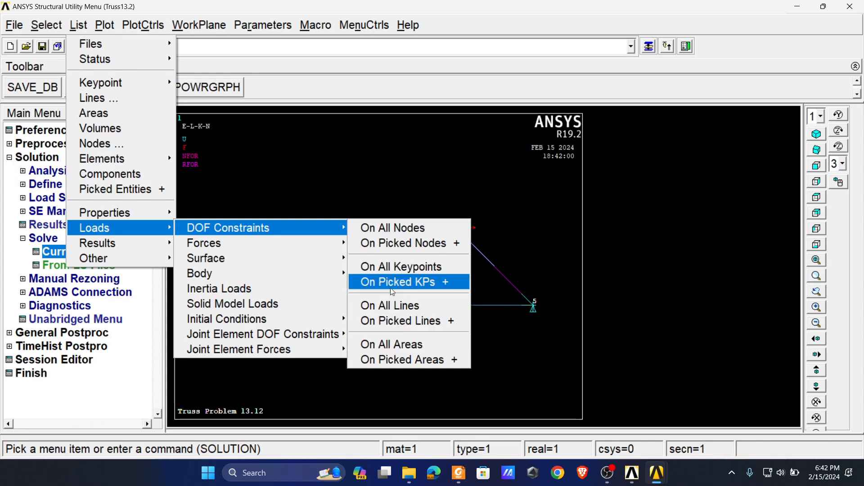
click(406, 230)
drag(266, 118, 658, 72)
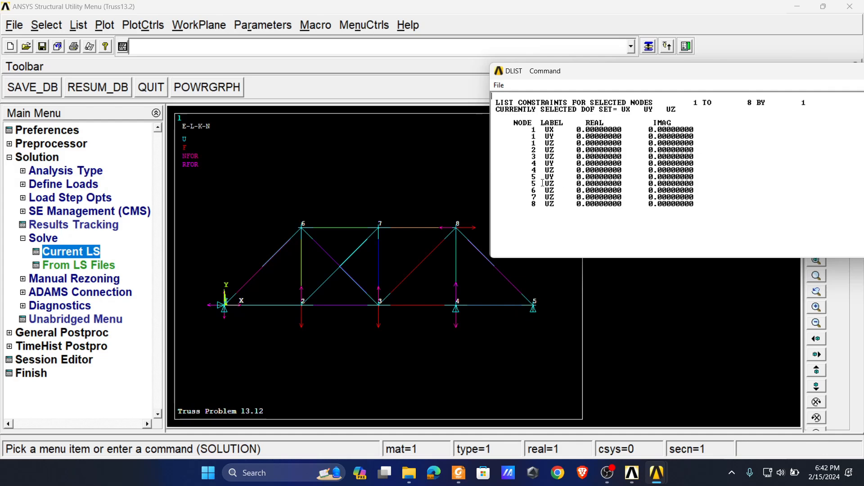
drag(557, 73, 452, 47)
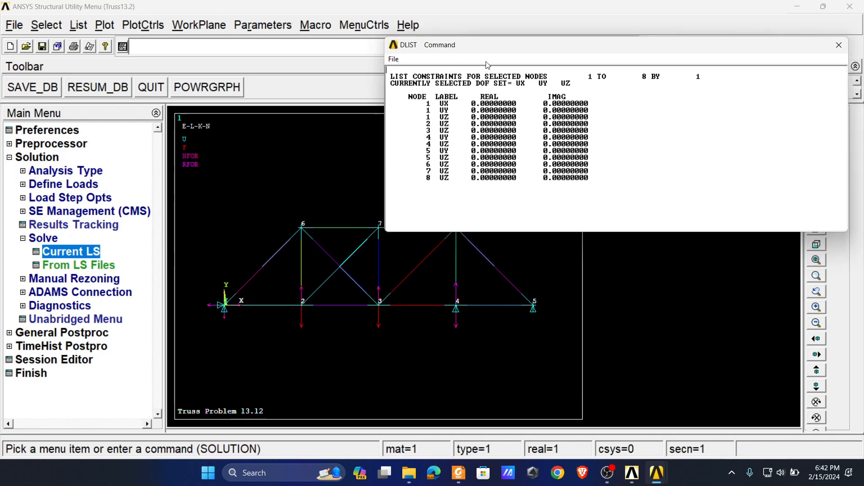
click(839, 46)
List the forces on all nodes and check the applied loads against the truss plot.
click(104, 25)
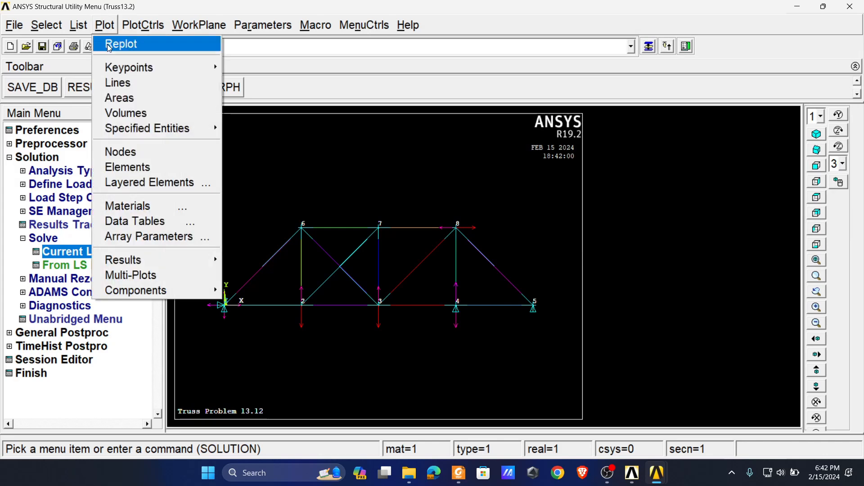
mouse_move(78, 25)
mouse_move(109, 227)
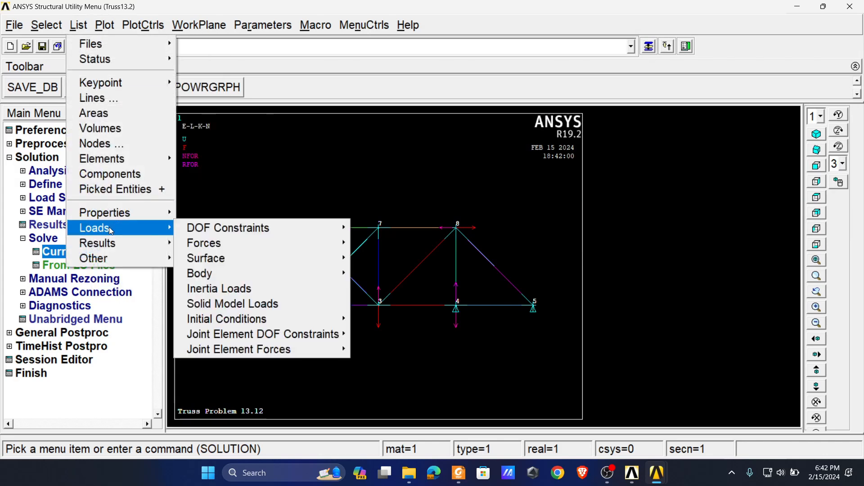
mouse_move(252, 249)
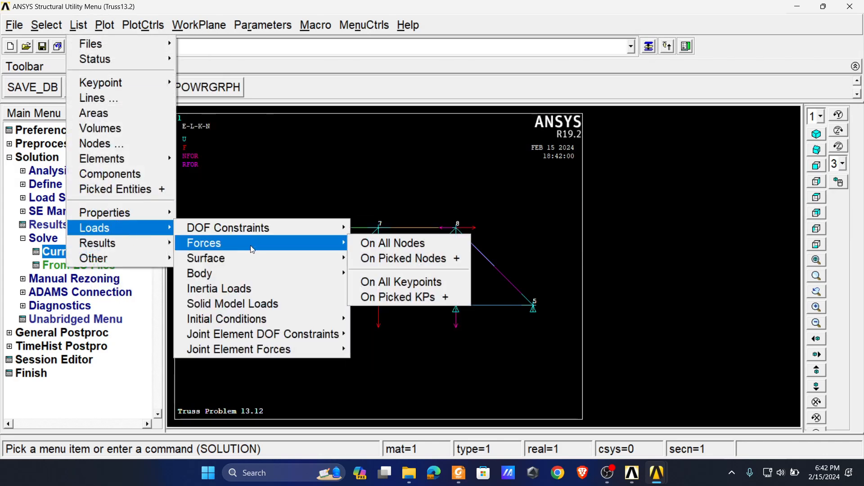
click(396, 245)
drag(227, 124, 574, 91)
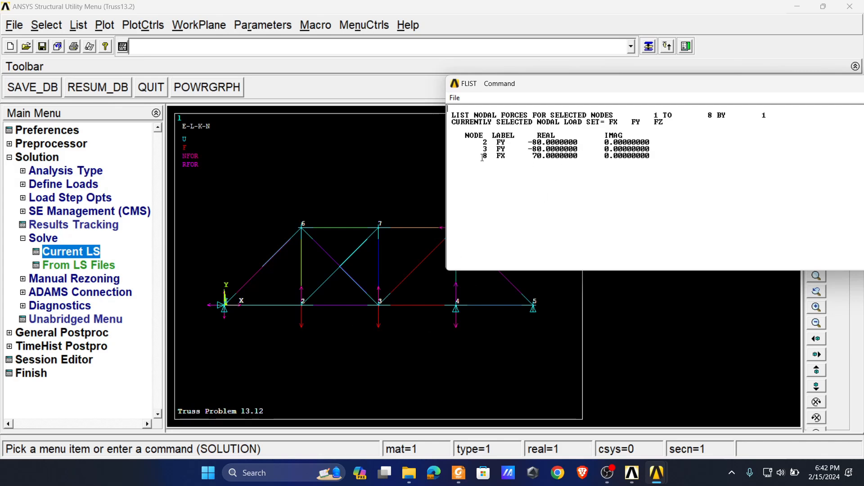
drag(531, 84, 216, 9)
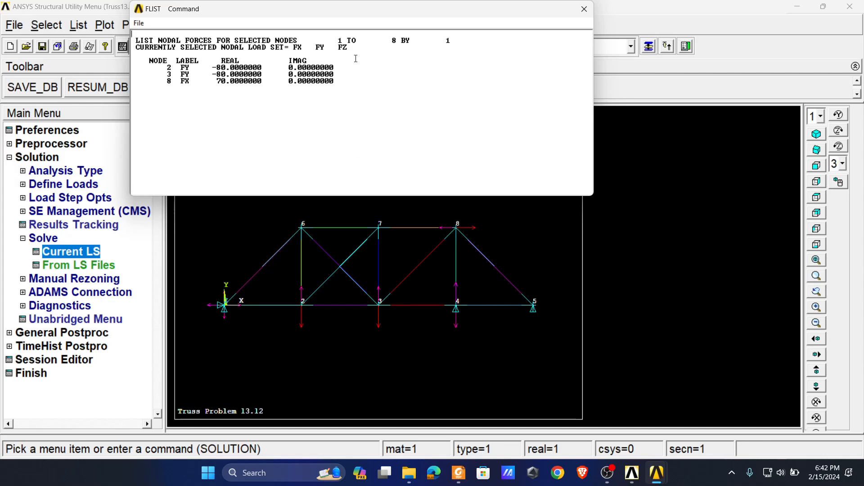
click(584, 9)
List the reaction solution for all items in the general postprocessor and examine the support reactions beside the truss plot.
click(30, 234)
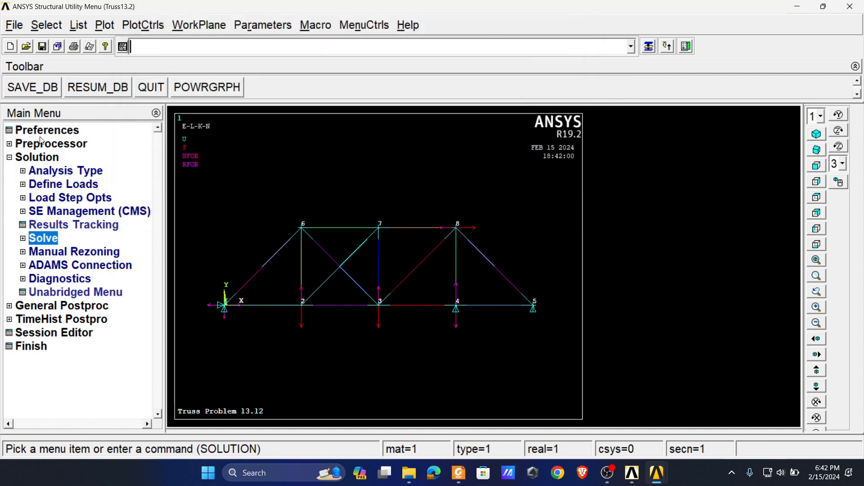
click(37, 158)
click(61, 171)
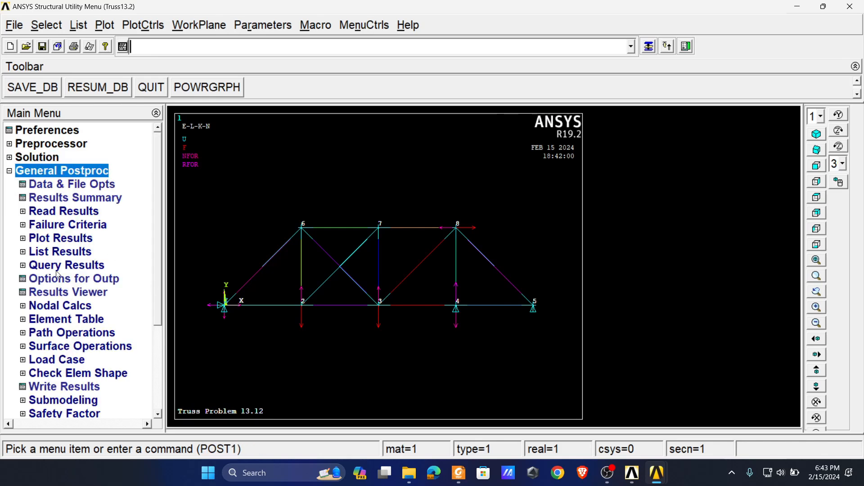
click(57, 253)
click(81, 319)
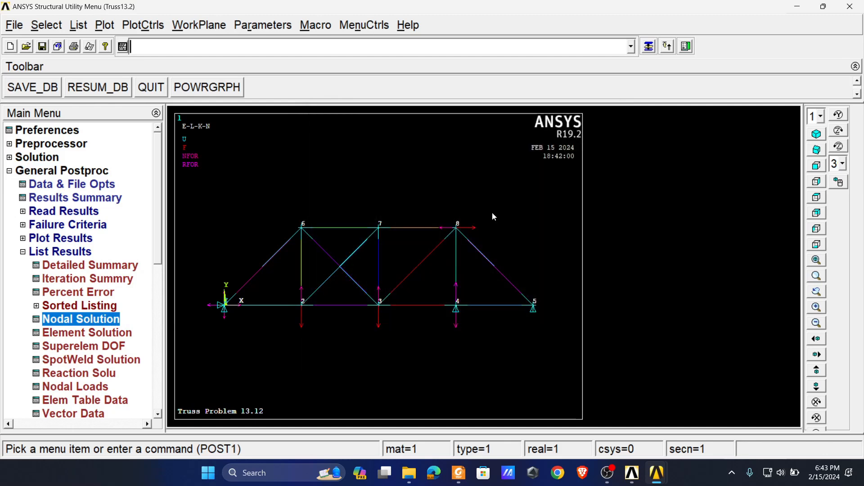
click(74, 374)
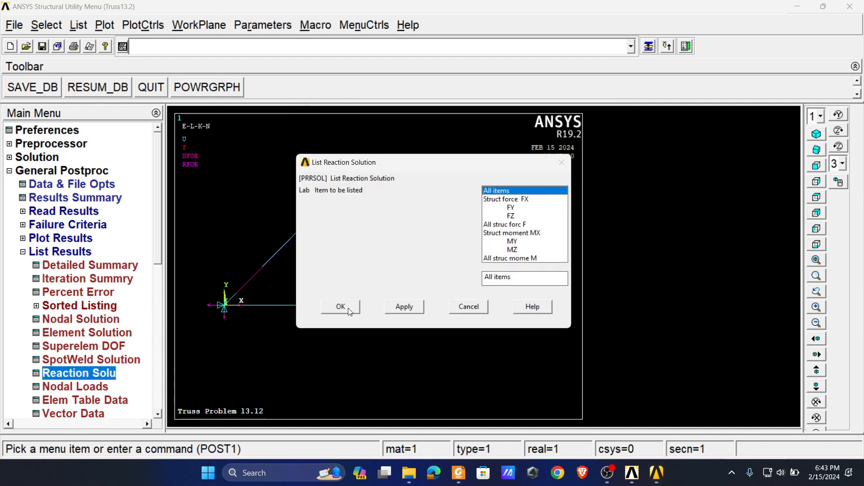
click(341, 307)
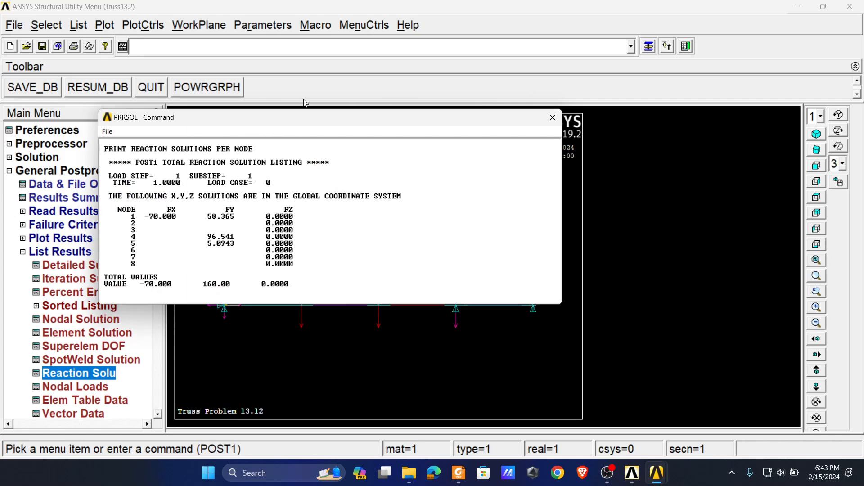
drag(173, 117, 488, 103)
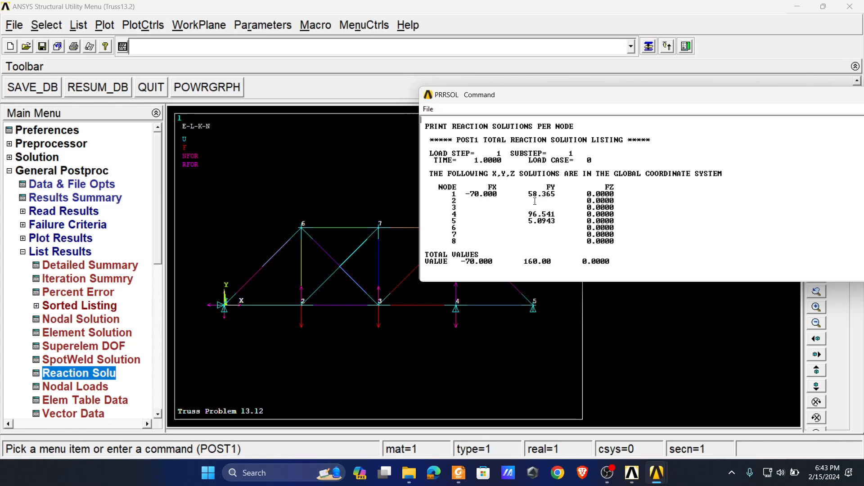
Compare the listed support reactions with the textbook's Fig. 13.17(e) in the PDF reader, then close the reaction listing in ANSYS.
key(alt+Tab)
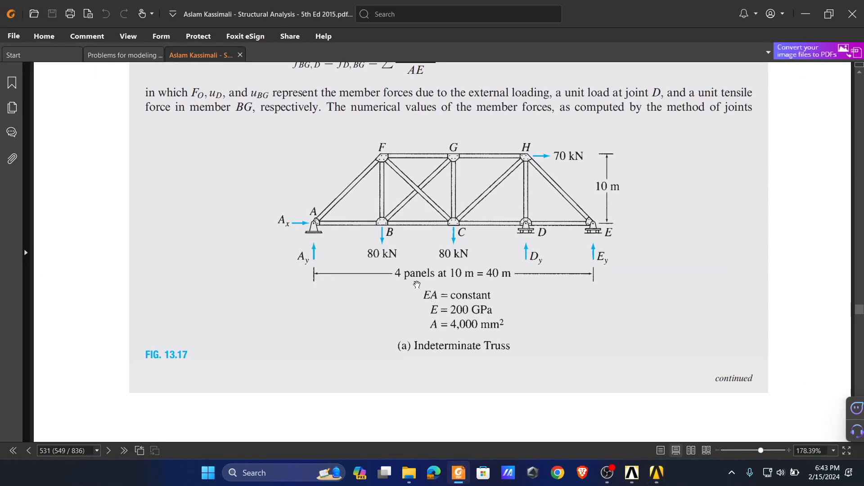
scroll(417, 284, down, 10)
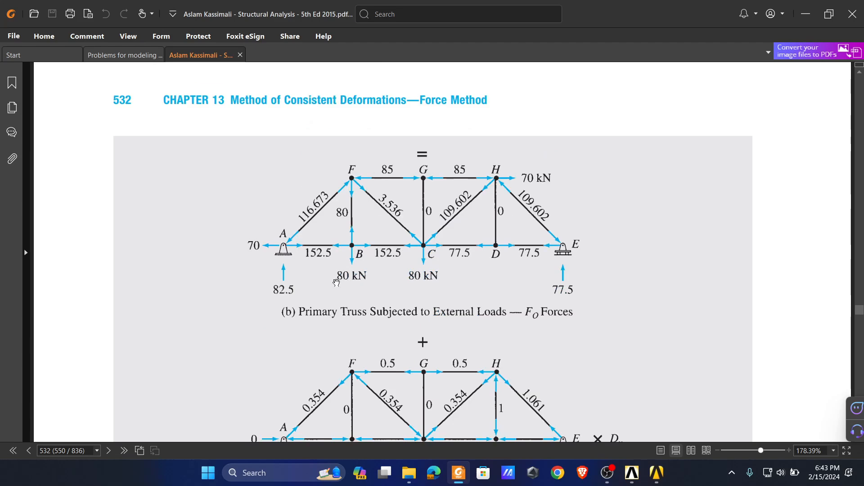
scroll(337, 283, down, 12)
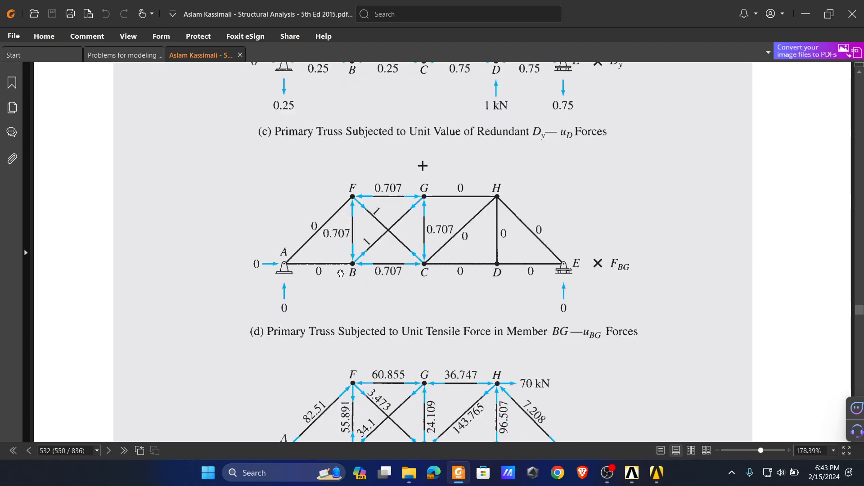
scroll(341, 273, down, 3)
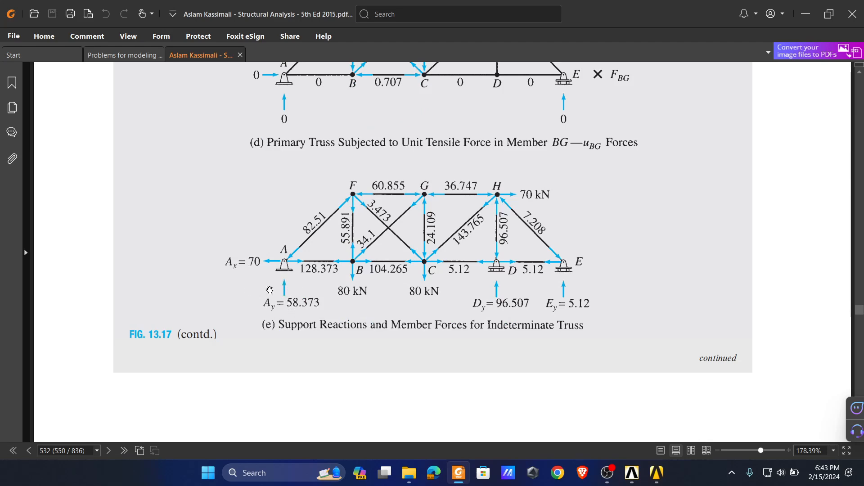
key(alt+Tab)
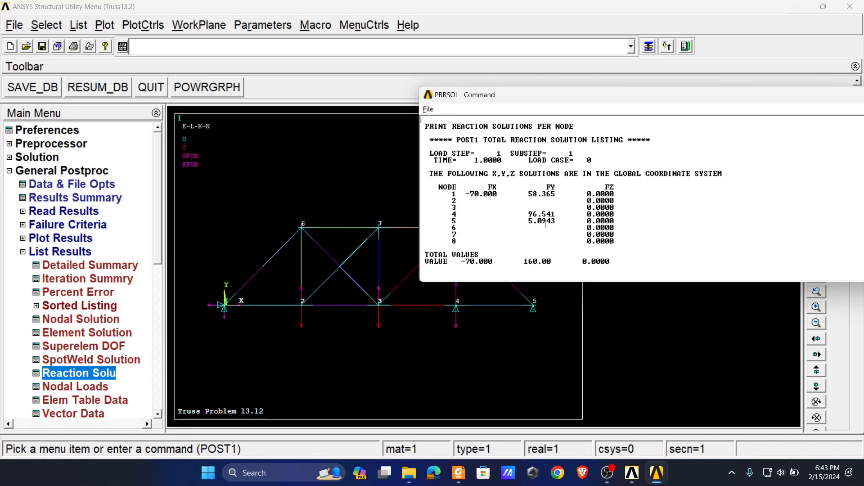
key(alt+Tab)
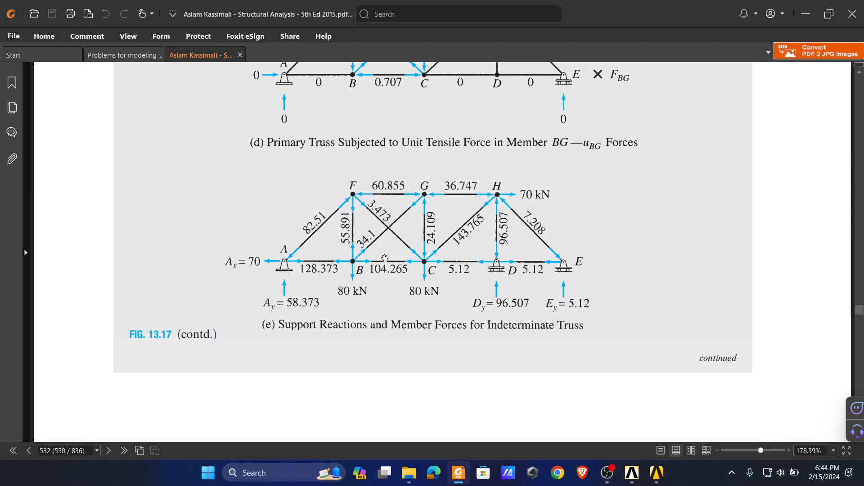
key(alt+Tab)
drag(617, 90, 385, 84)
drag(516, 97, 375, 96)
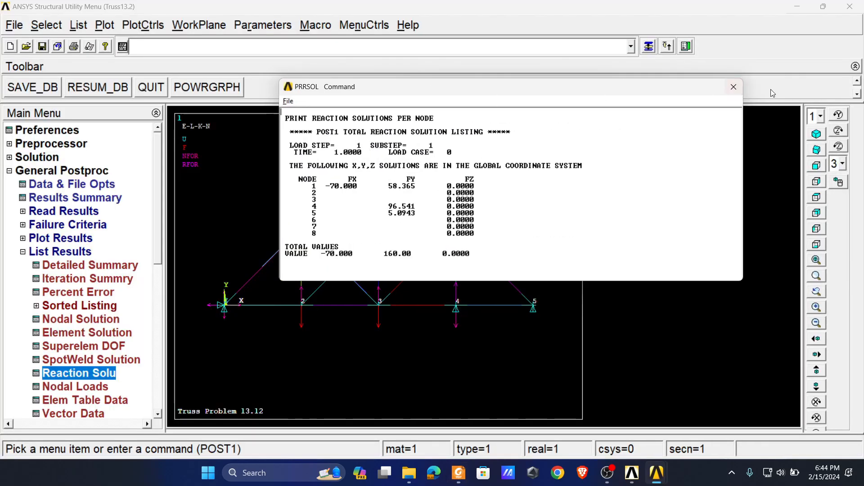
click(734, 89)
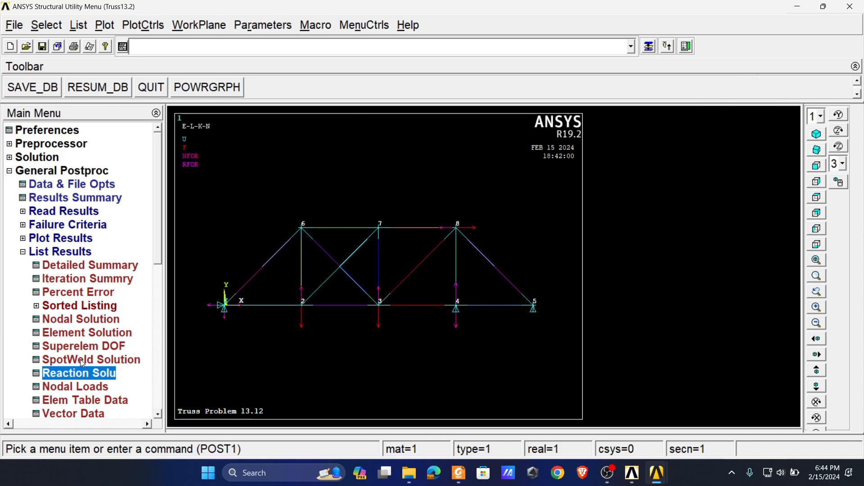
List the element solution for Line Element Results, Element Results, and place the listing clear of the truss plot.
click(77, 334)
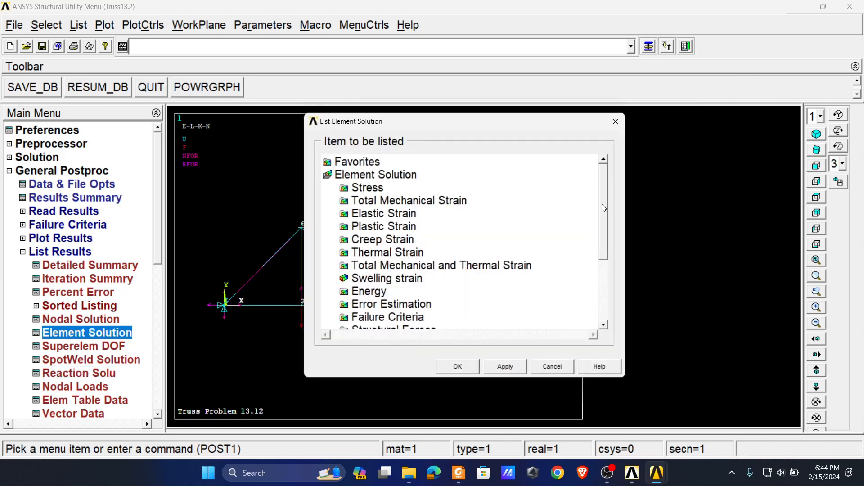
scroll(603, 208, down, 3)
click(381, 280)
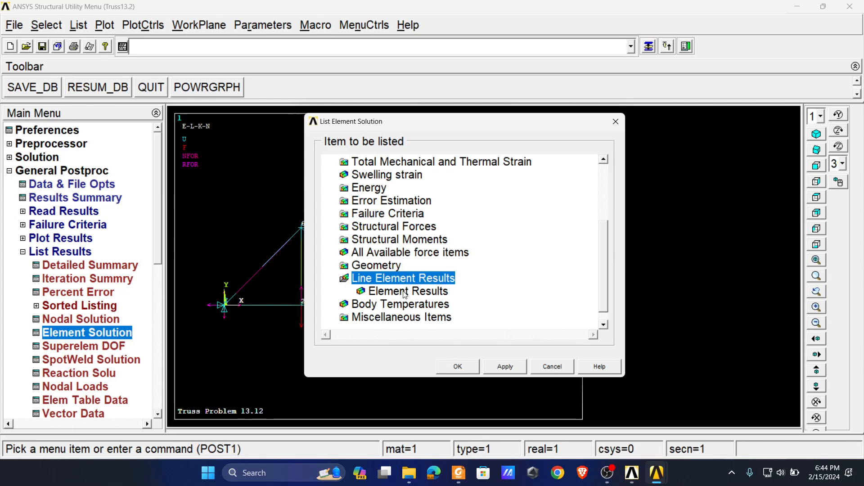
click(430, 295)
click(458, 367)
drag(280, 96, 559, 74)
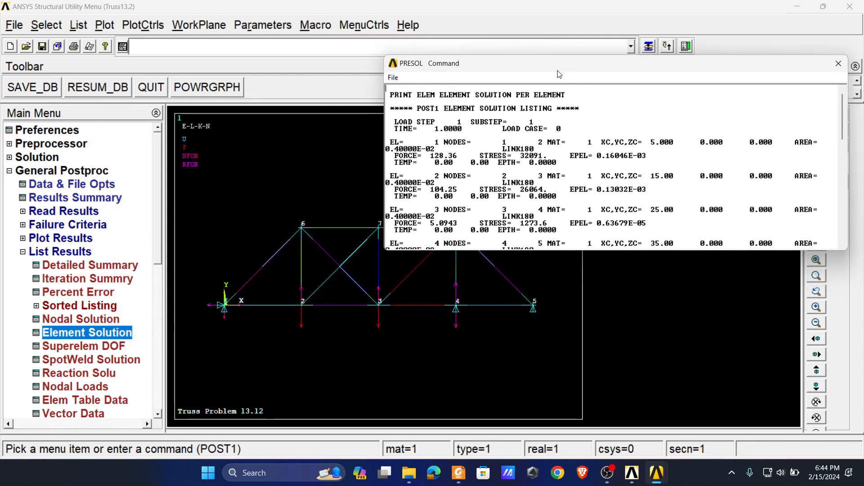
click(149, 24)
click(174, 96)
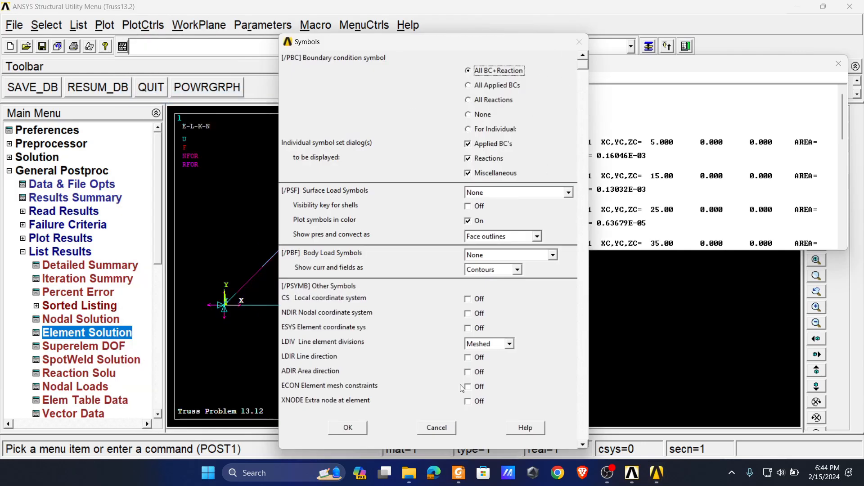
click(449, 429)
Switch the plot numbering from node numbers to element numbers and replot the truss.
click(135, 26)
click(166, 83)
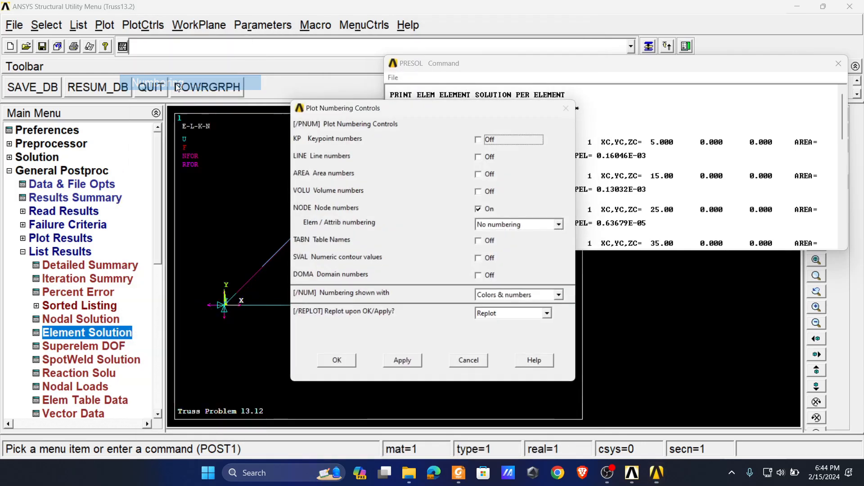
click(522, 225)
click(503, 244)
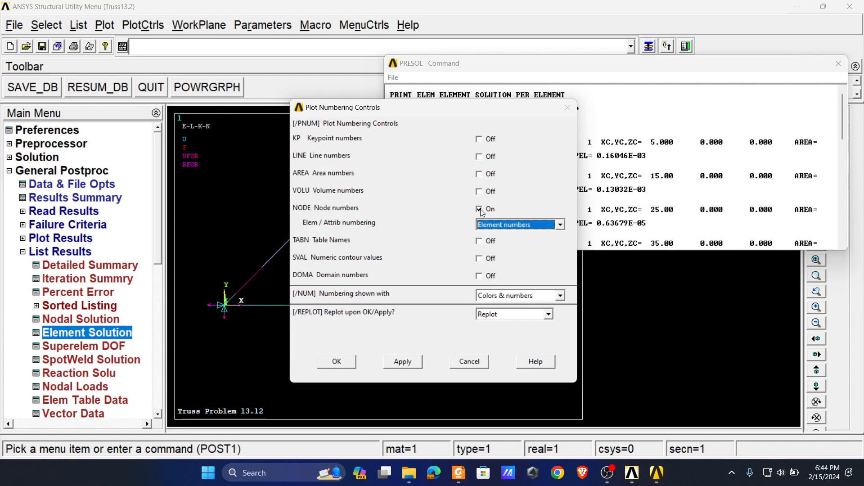
click(480, 209)
click(336, 362)
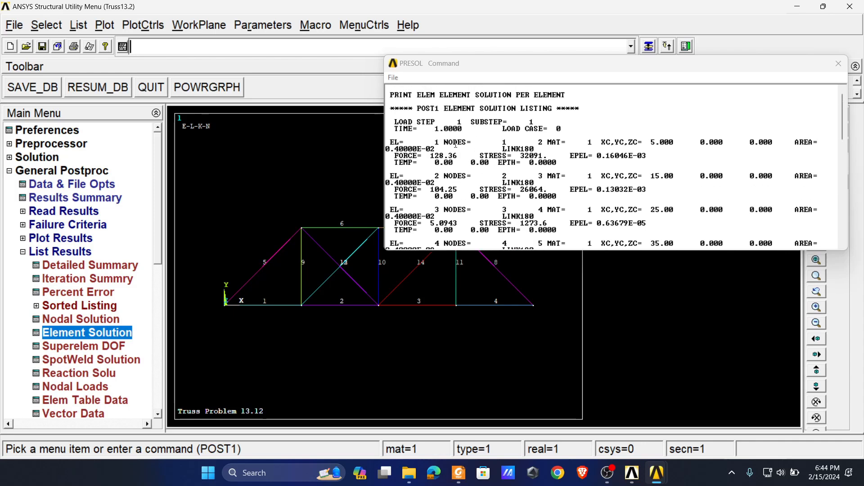
Check element 1's force in the element solution listing against the textbook figure, review the following elements and close the listing.
click(390, 140)
drag(391, 143, 459, 156)
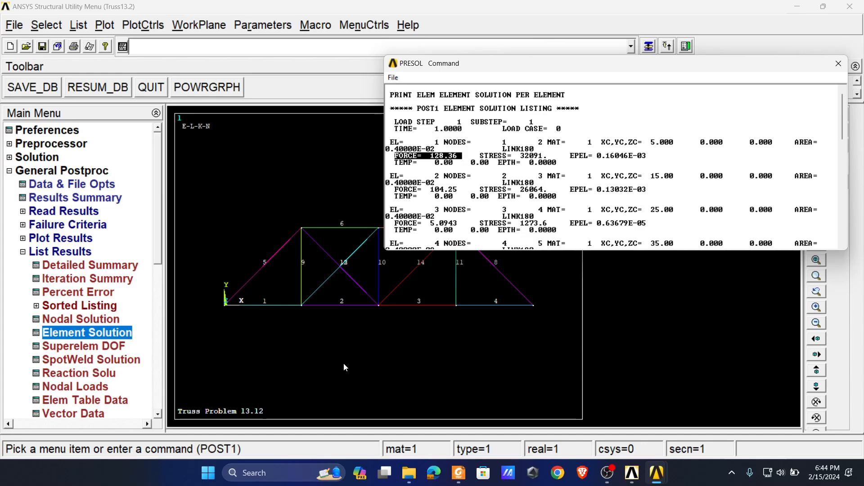
click(458, 480)
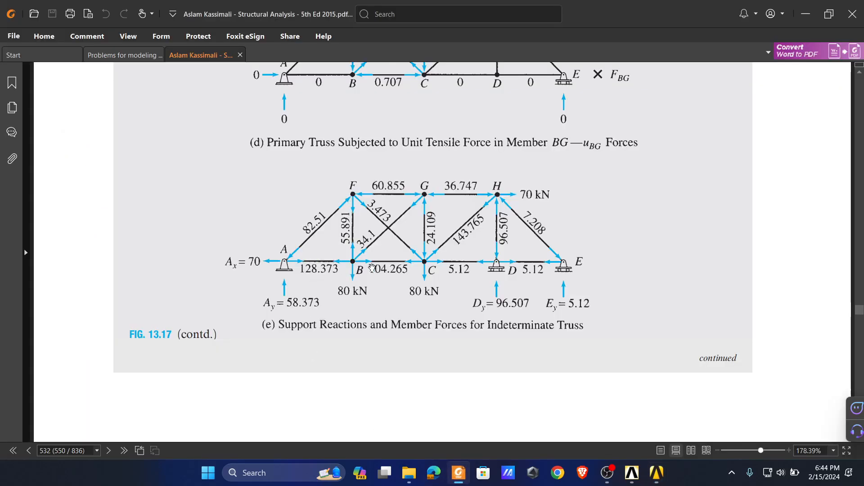
click(459, 473)
scroll(455, 173, down, 10)
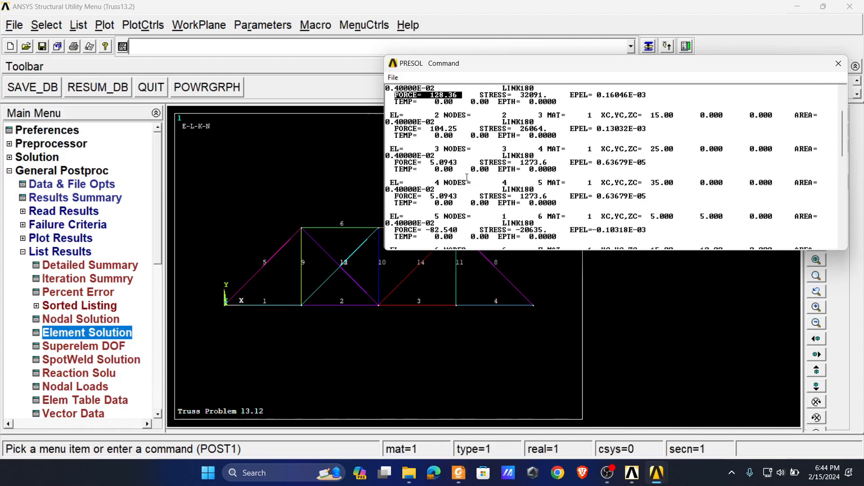
scroll(455, 174, down, 5)
click(838, 63)
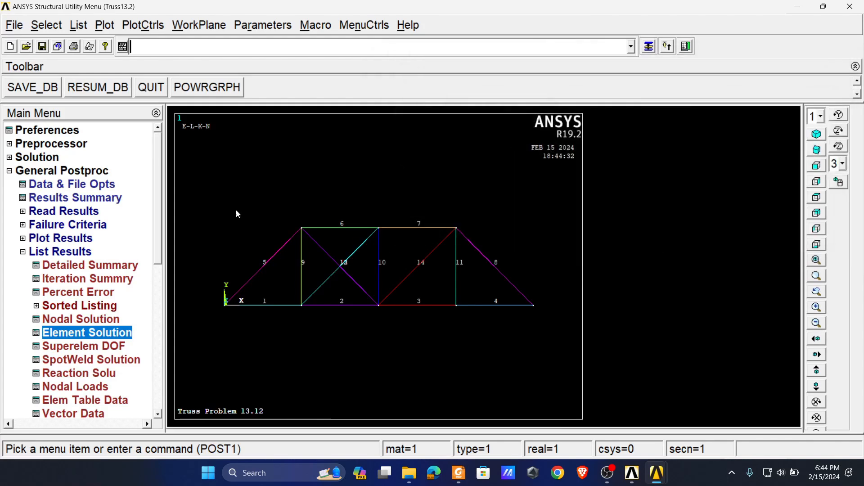
Define an element table item by sequence number SMISC, 1 for the member axial forces.
click(60, 252)
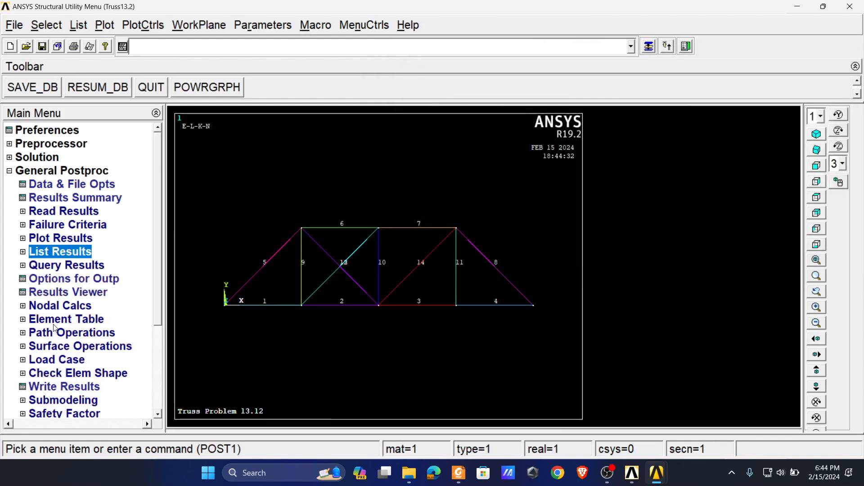
click(61, 337)
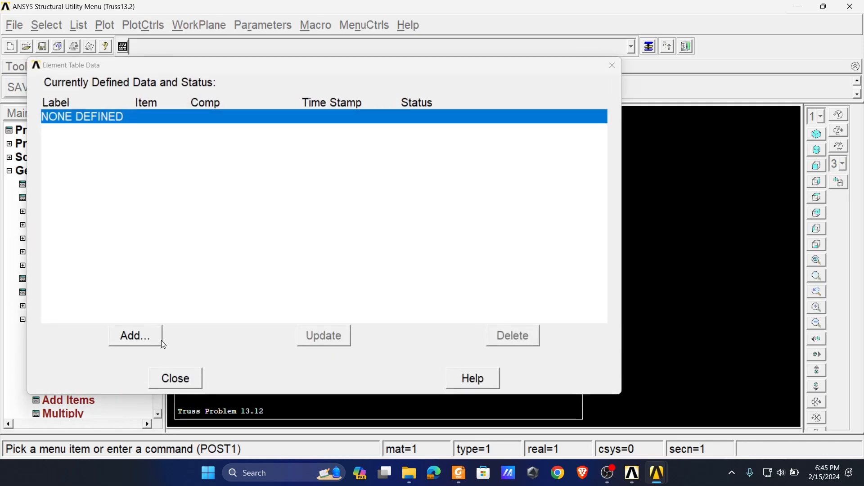
click(135, 335)
scroll(435, 224, down, 3)
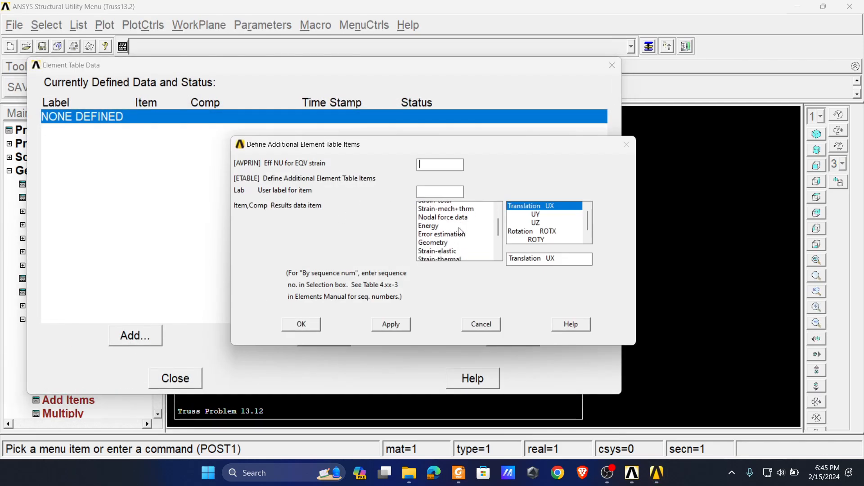
click(450, 257)
click(536, 258)
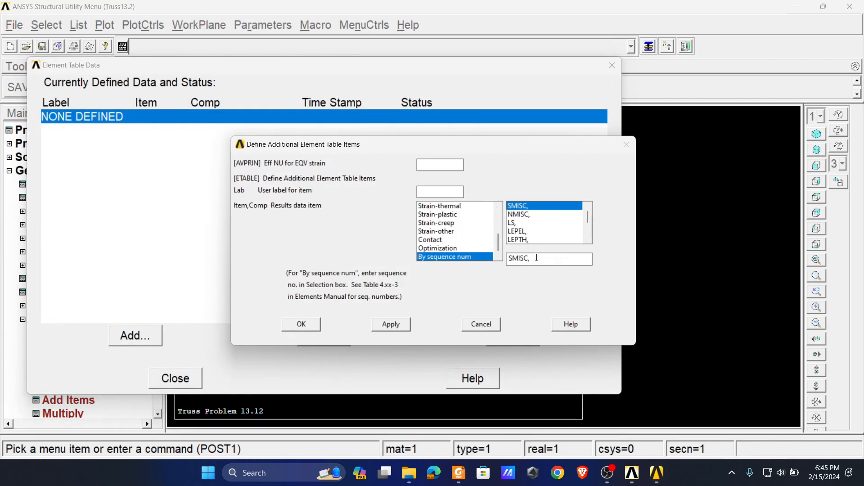
click(301, 325)
click(171, 387)
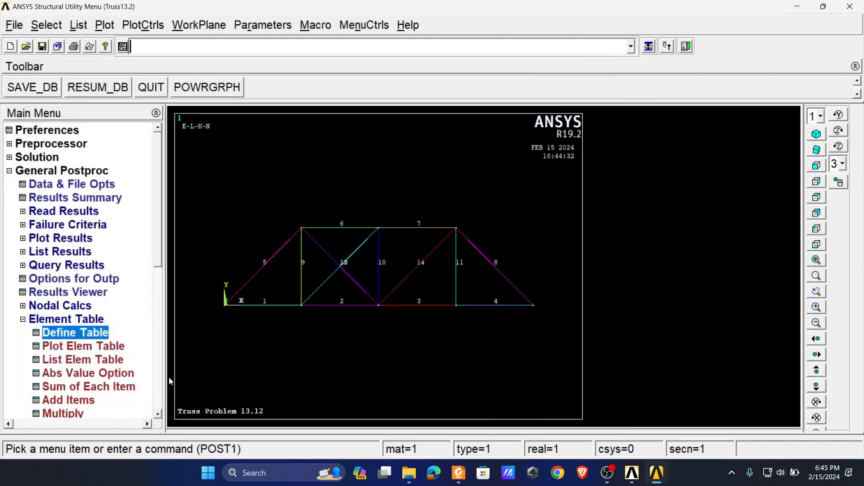
List the element table data for item SMIS1 in the general postprocessor.
click(61, 321)
click(55, 253)
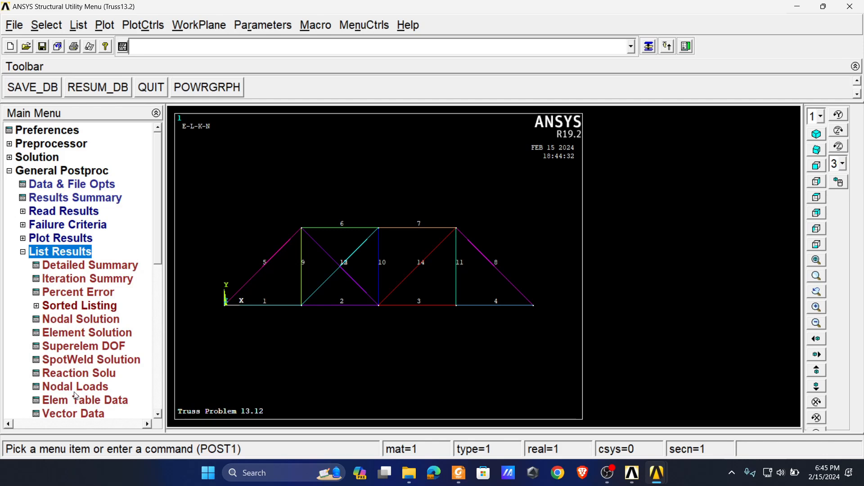
click(84, 400)
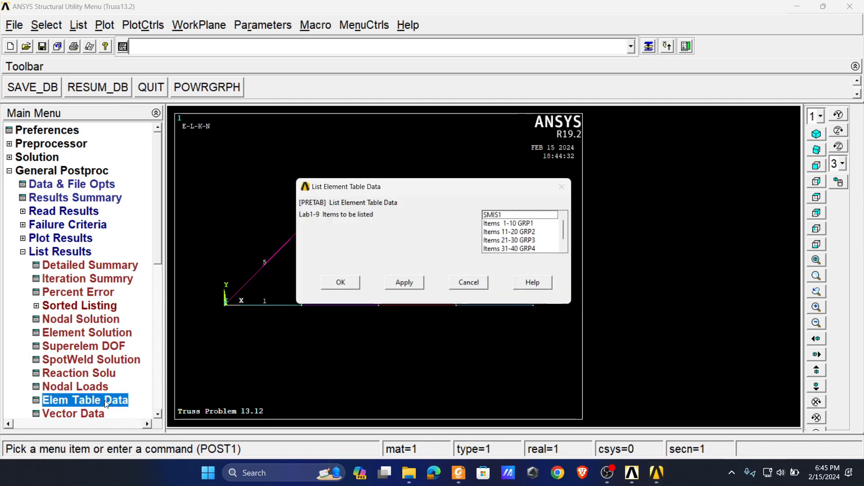
click(341, 282)
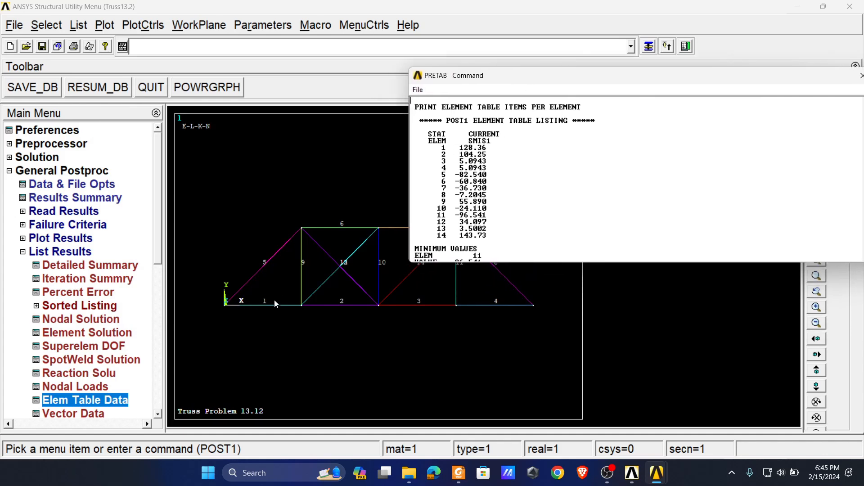
Compare the SMIS1 axial forces of elements 1 to 4 and 13 with the member forces in the textbook's Fig. 13.17(e).
drag(459, 143, 495, 149)
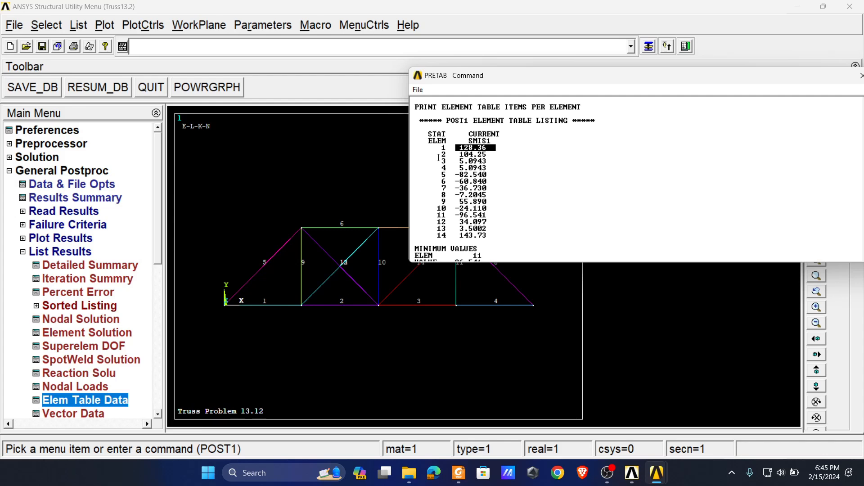
drag(442, 154, 484, 159)
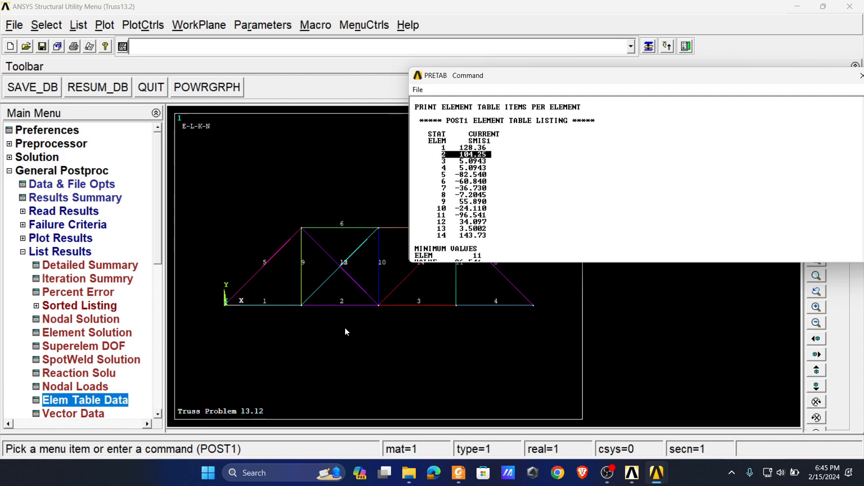
key(alt+Tab)
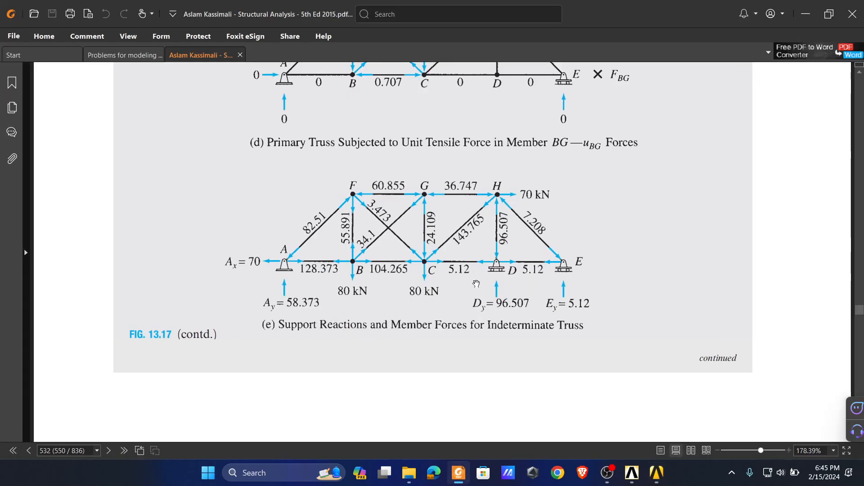
key(alt+Tab)
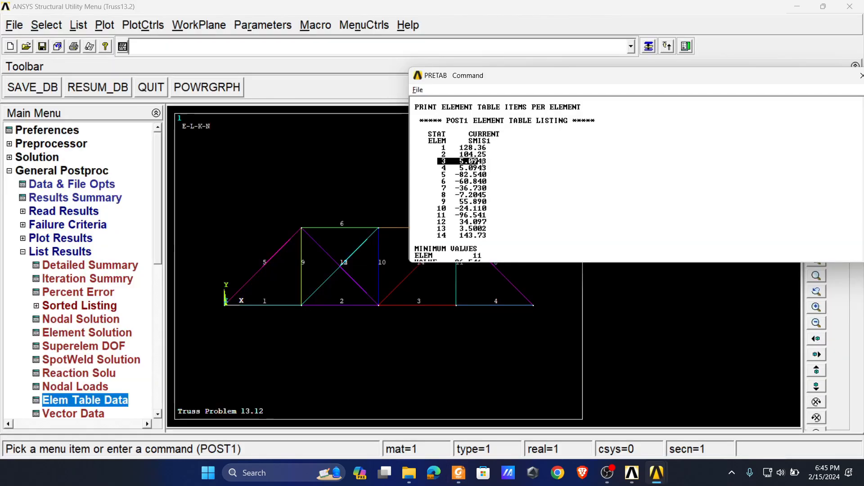
drag(439, 168, 487, 169)
key(alt+Tab)
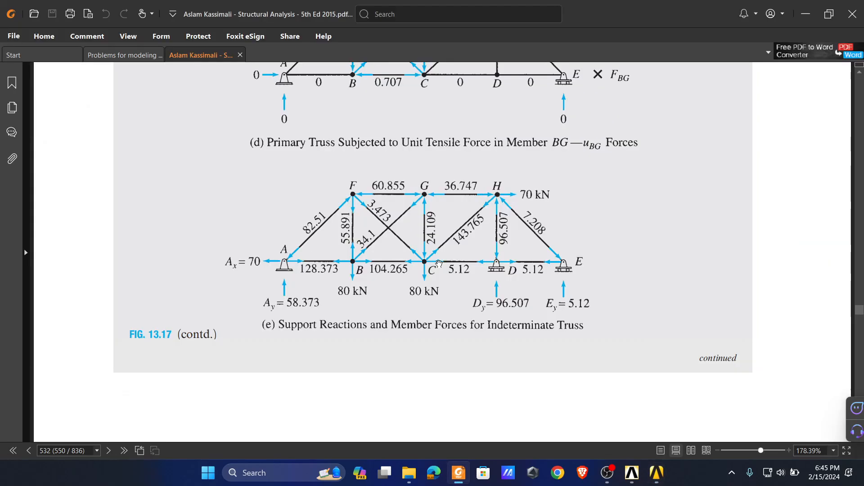
key(alt+Tab)
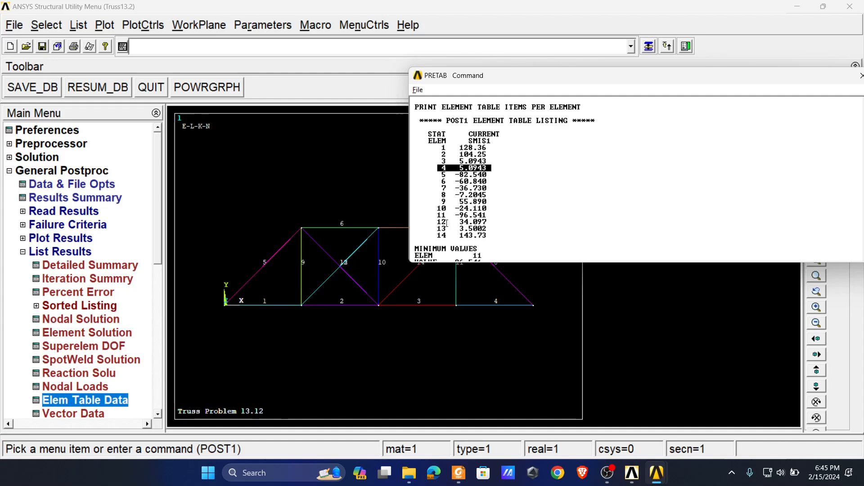
drag(437, 229, 474, 233)
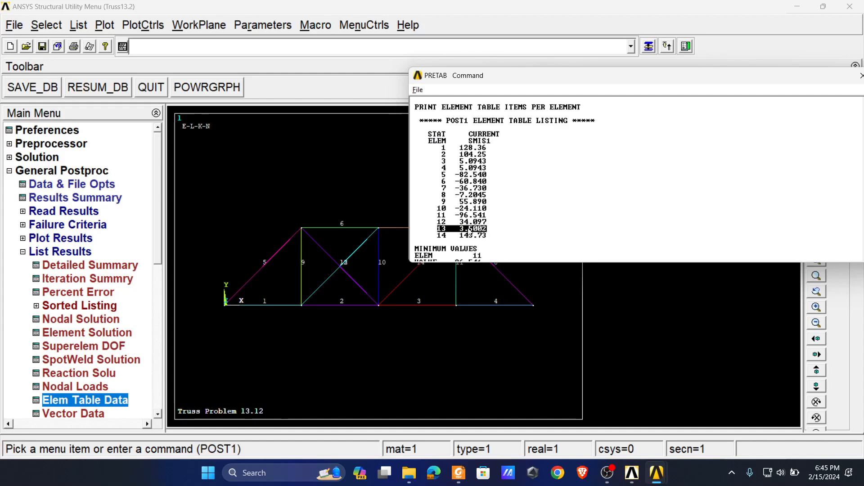
key(alt+Tab)
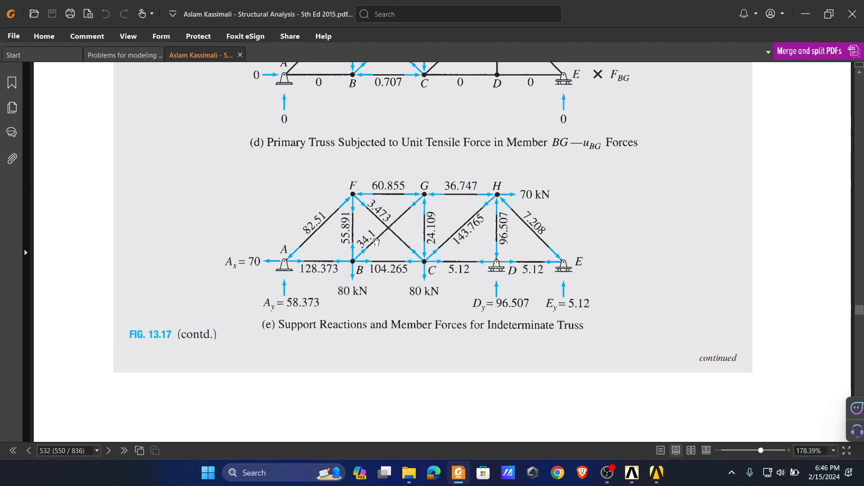
Compare the SMIS1 axial forces of elements 12 and 14 with the textbook's Fig. 13.17(e) and close the element table listing.
key(alt+Tab)
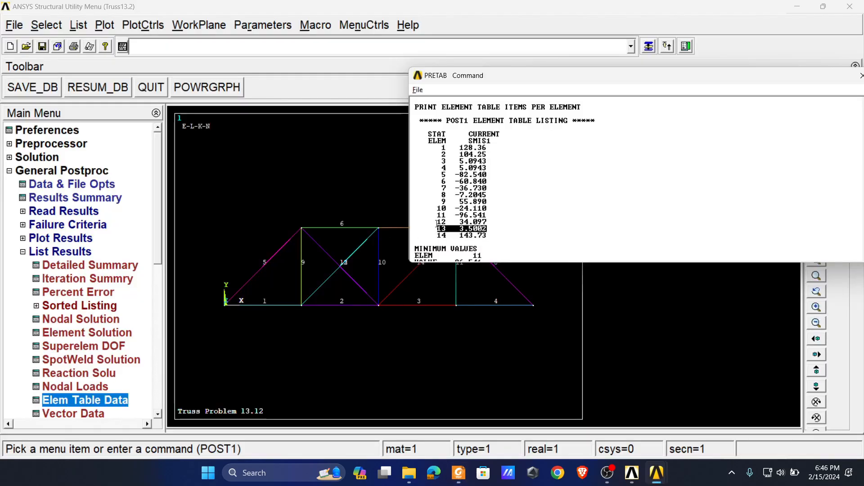
drag(433, 222, 491, 223)
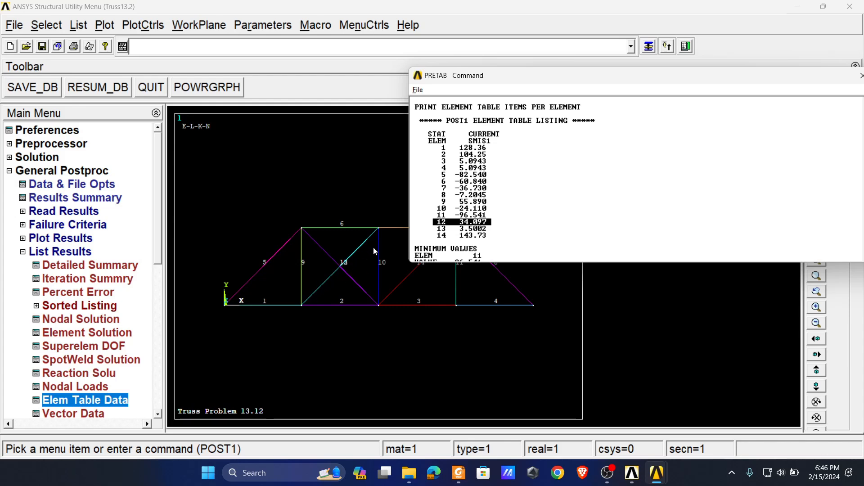
drag(481, 87, 562, 86)
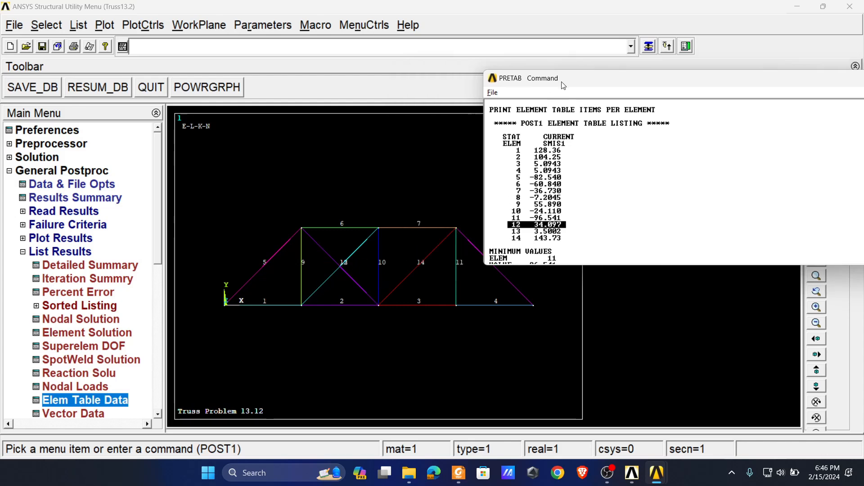
drag(512, 238, 568, 240)
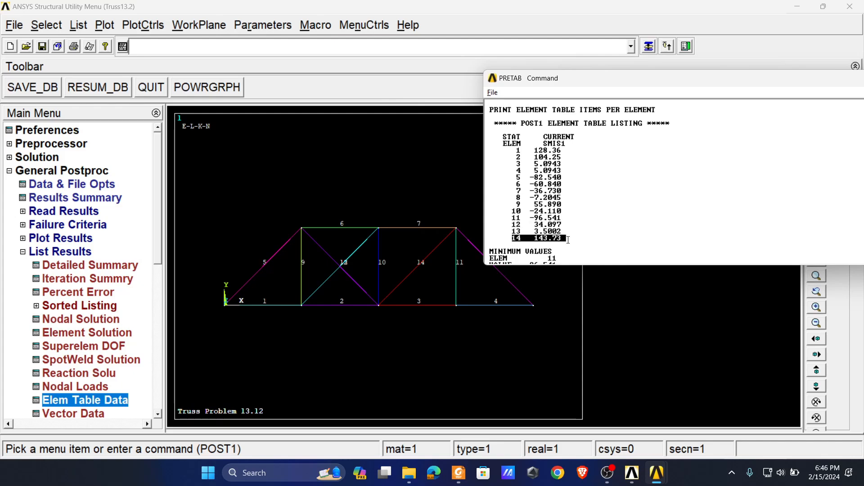
key(alt+Tab)
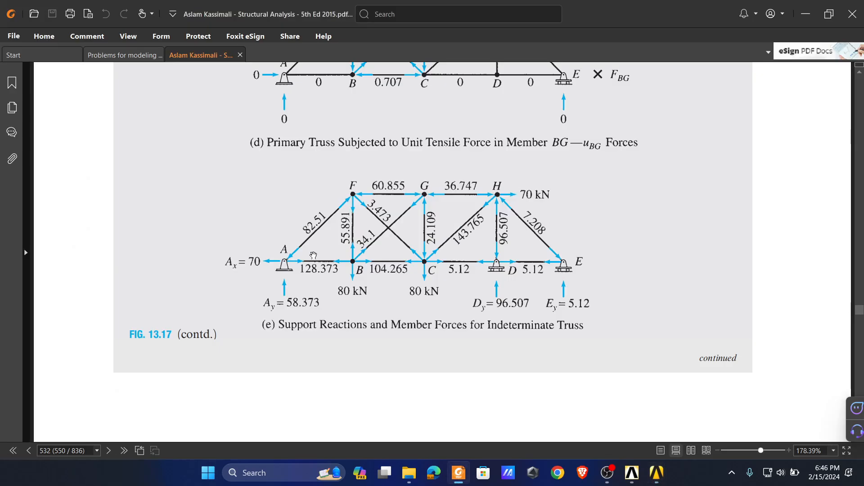
key(alt+Tab)
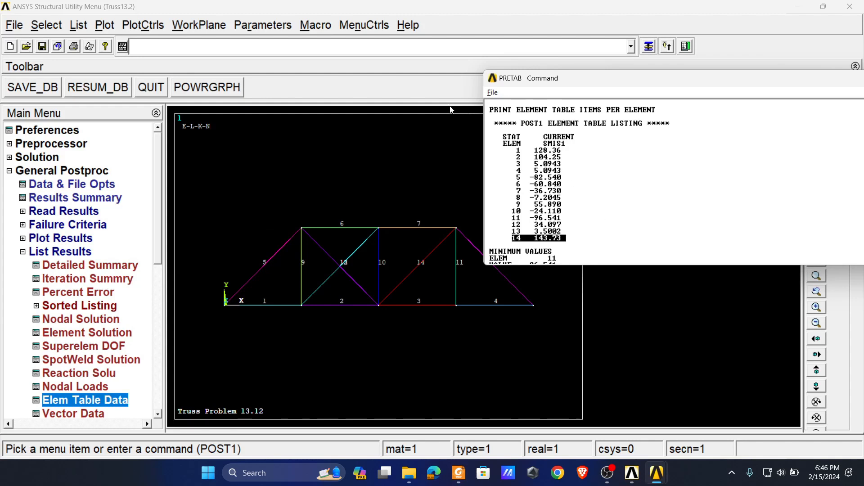
drag(524, 82, 382, 80)
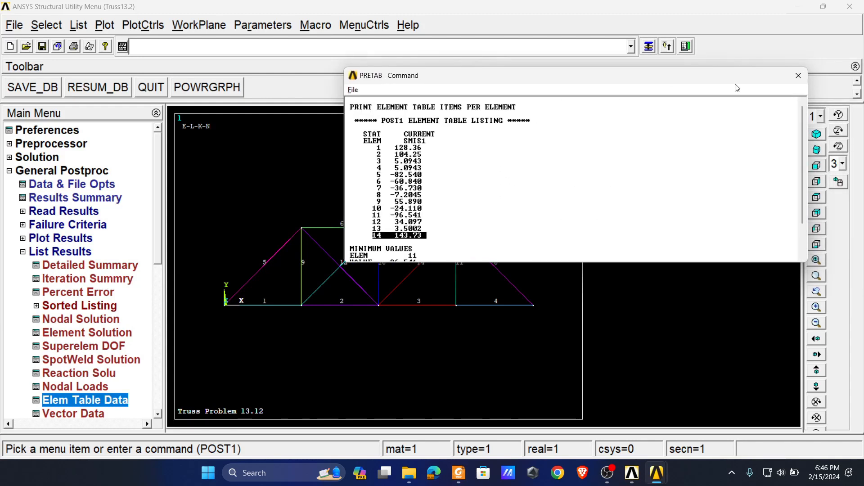
click(798, 76)
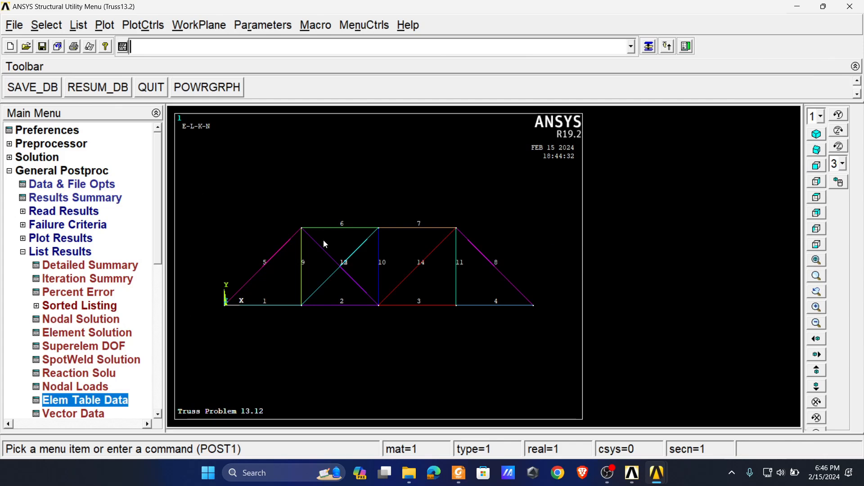
Replot the truss with the boundary condition symbols set to All BC+Reaction.
click(108, 25)
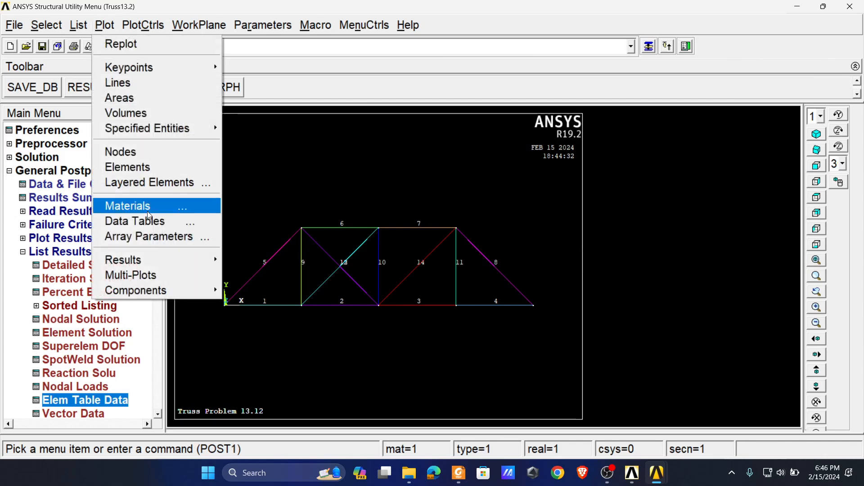
click(144, 276)
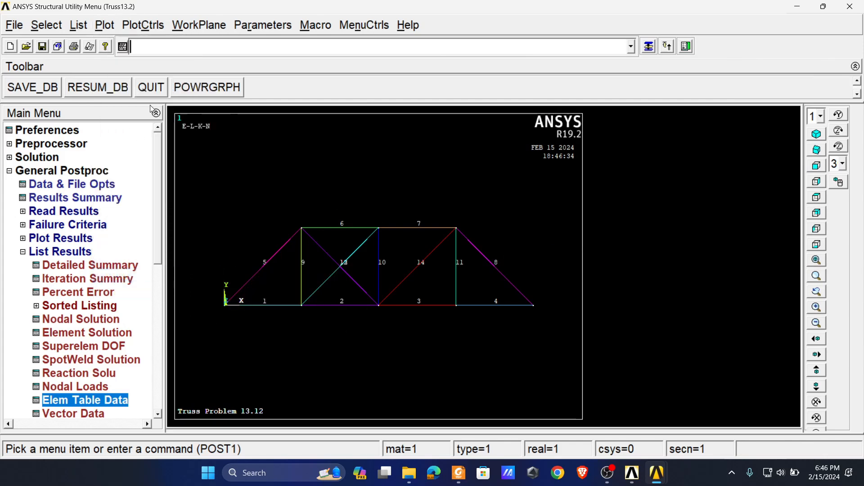
click(143, 25)
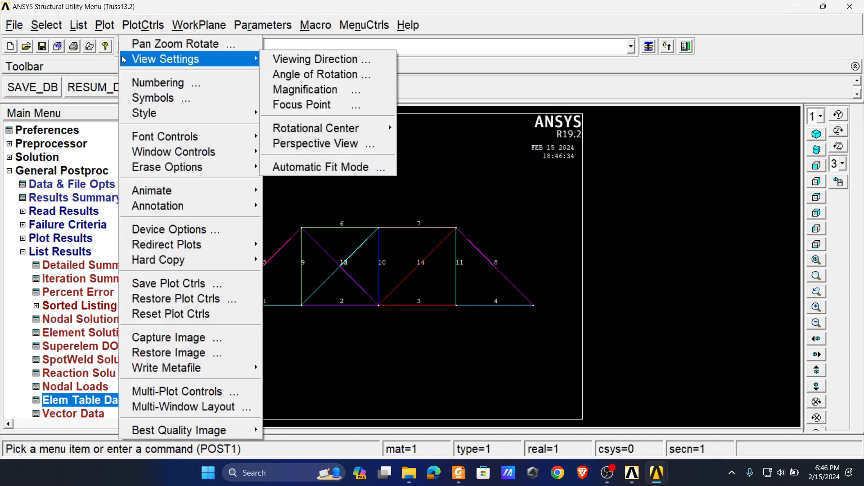
click(171, 98)
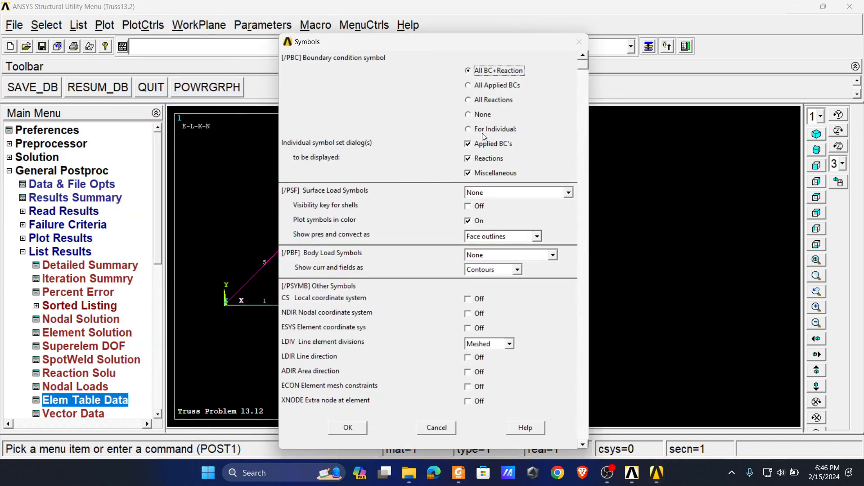
click(346, 427)
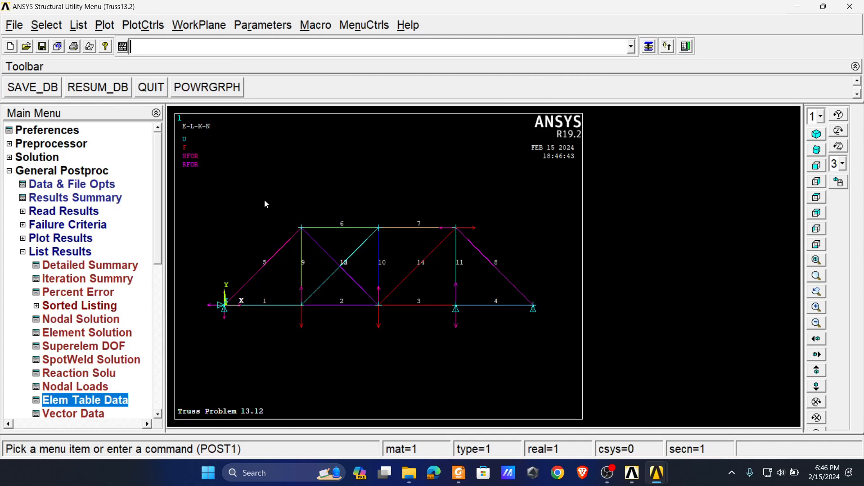
click(143, 25)
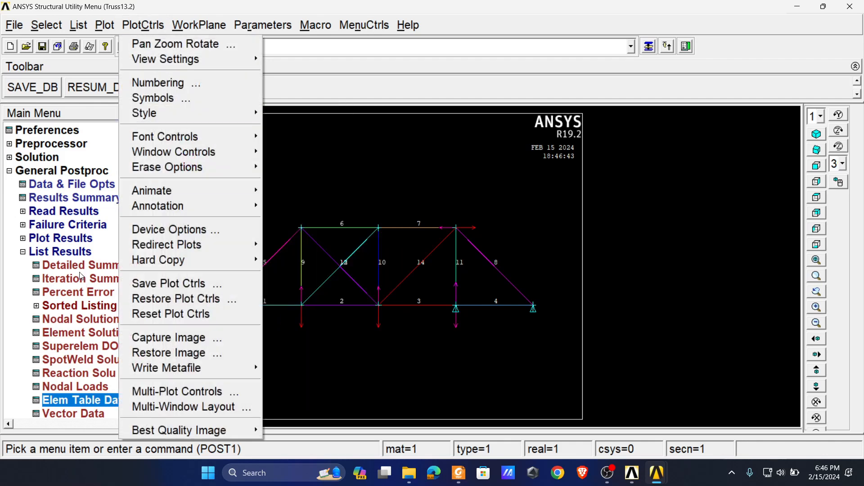
click(456, 287)
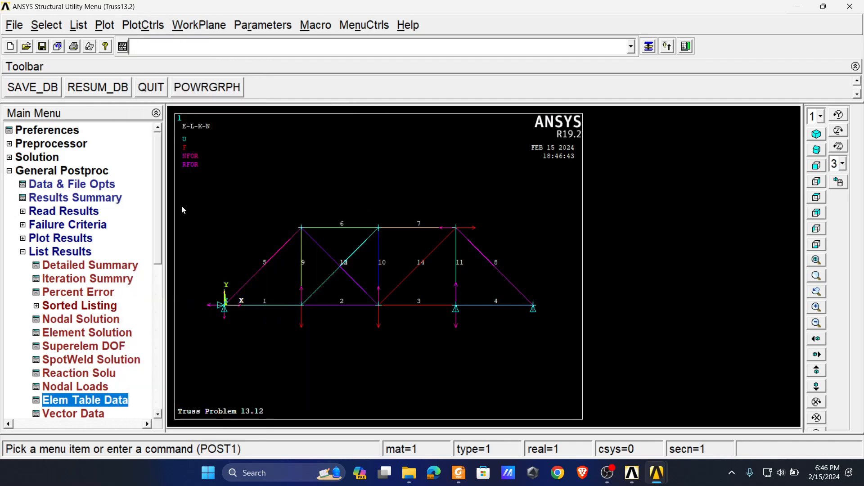
Plot the deformed shape of the truss together with its undeformed edge.
click(55, 253)
click(63, 239)
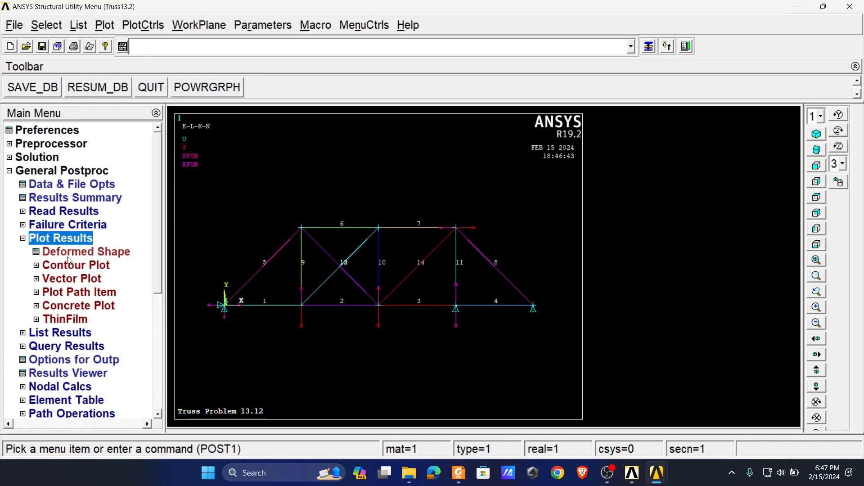
click(93, 252)
click(506, 252)
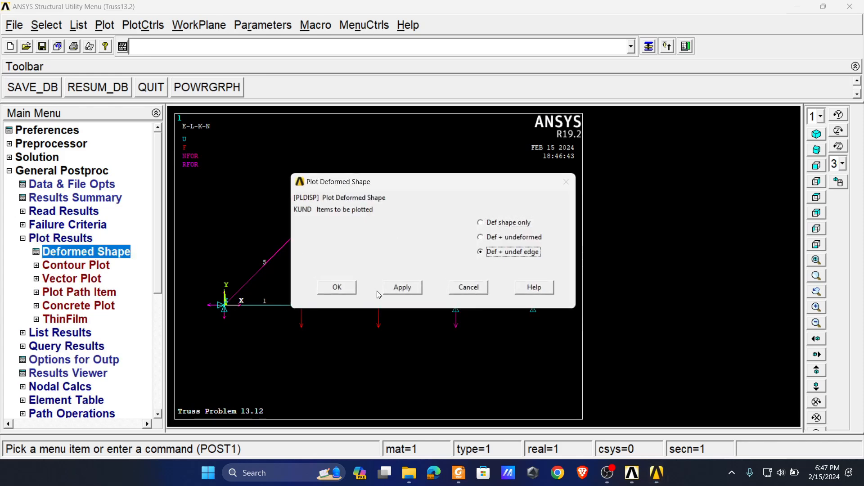
click(339, 288)
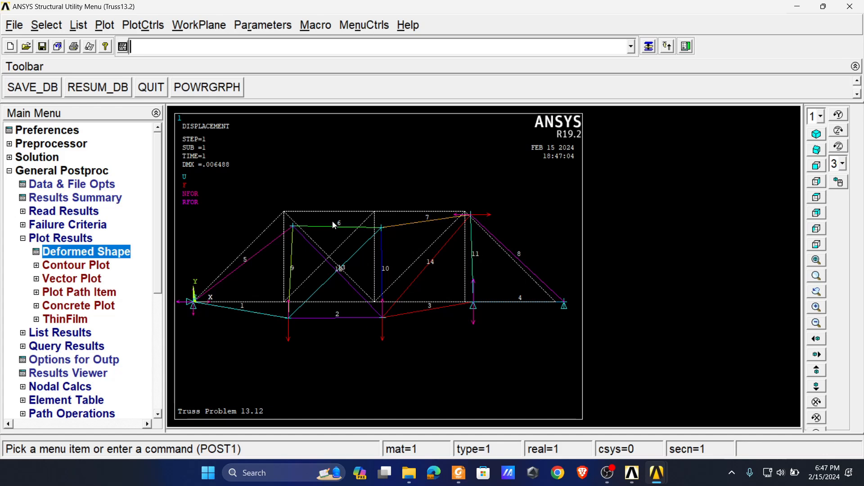
Try displaying the deformed truss with element shapes based on real constant descriptions, and switch that display off again.
click(143, 25)
mouse_move(186, 117)
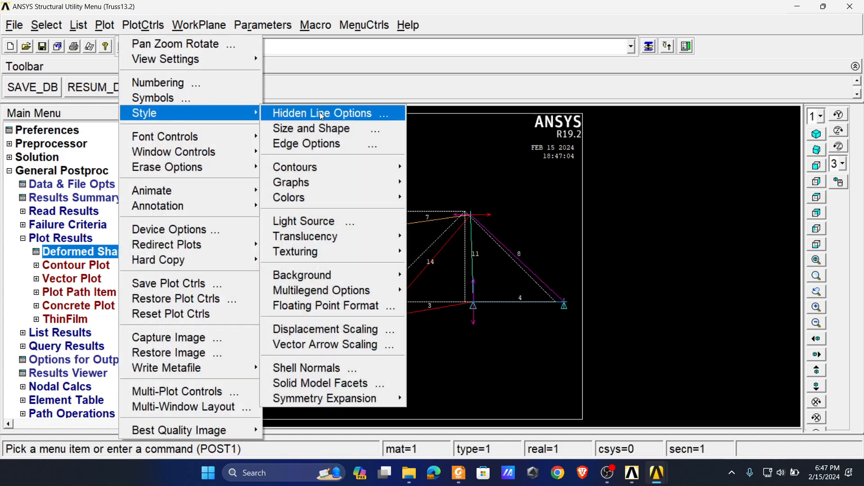
click(322, 129)
click(480, 135)
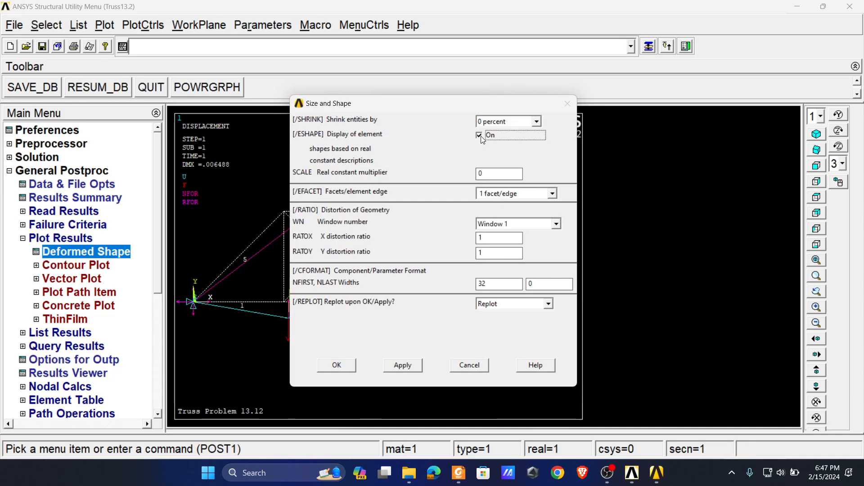
click(412, 366)
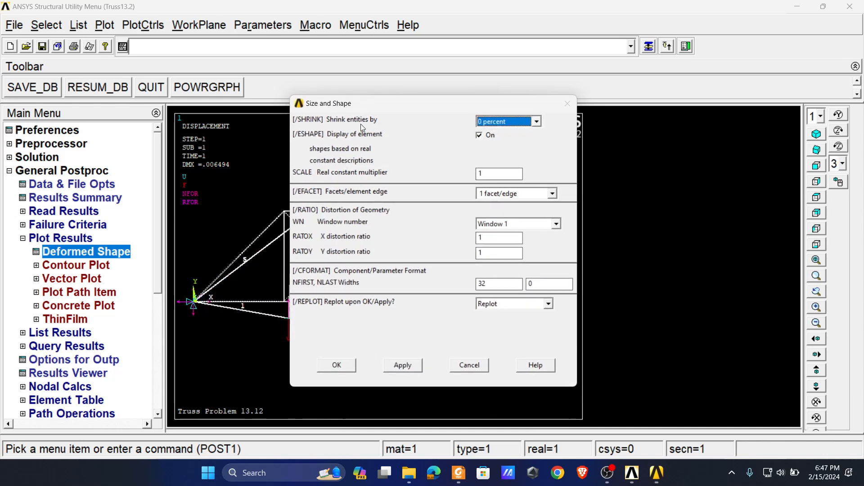
drag(333, 110, 378, 81)
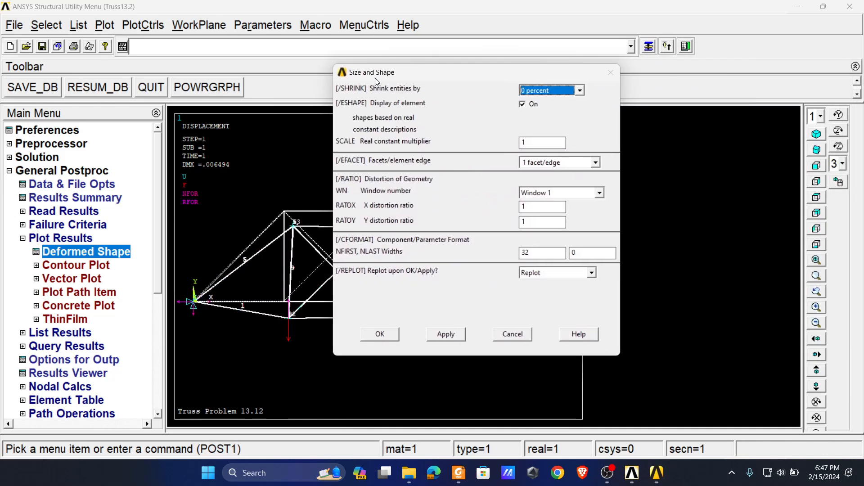
click(523, 104)
click(381, 335)
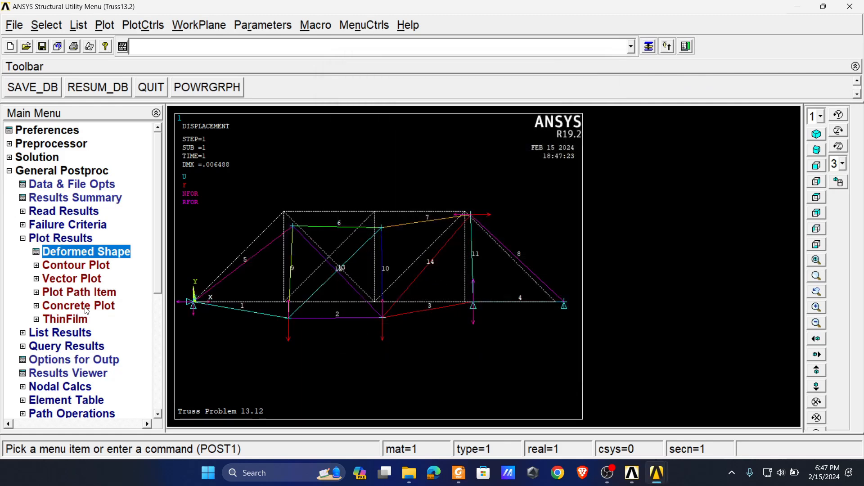
Create a contour plot of element table item SMIS1 without averaging at common nodes.
click(81, 280)
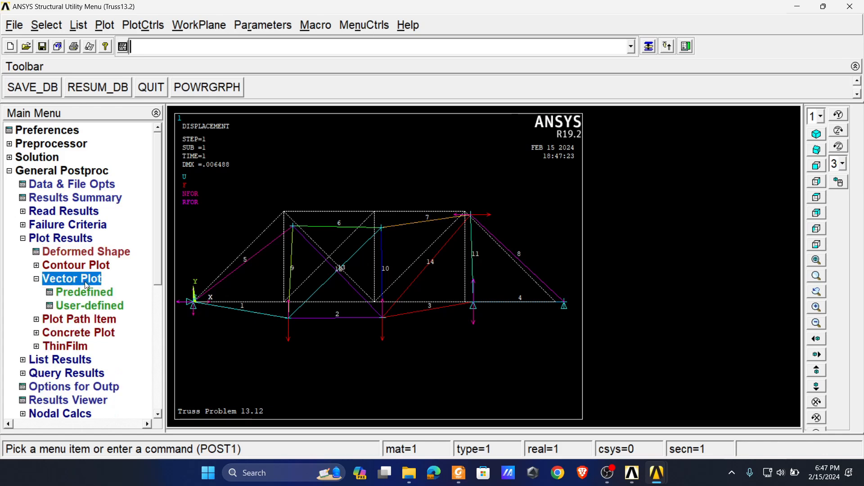
click(79, 267)
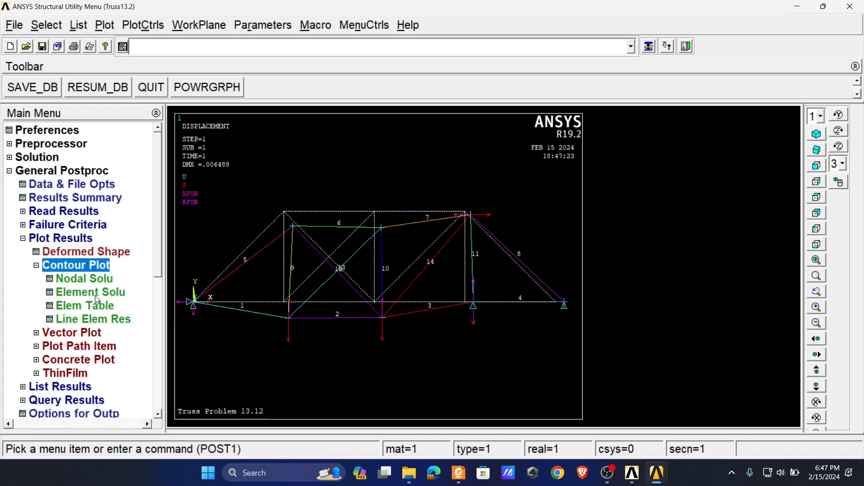
click(87, 306)
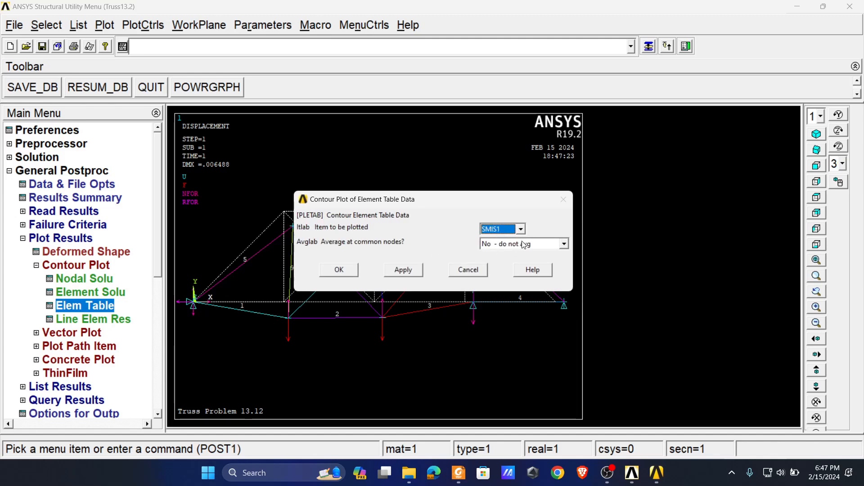
click(550, 245)
click(549, 246)
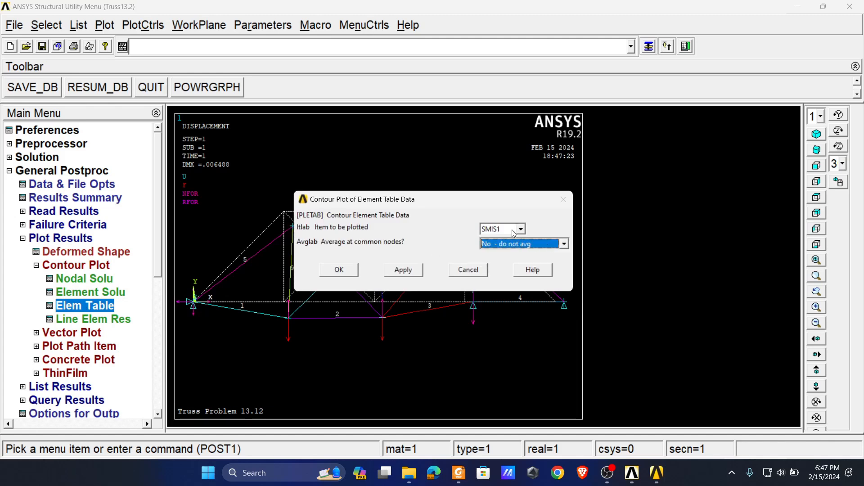
click(345, 270)
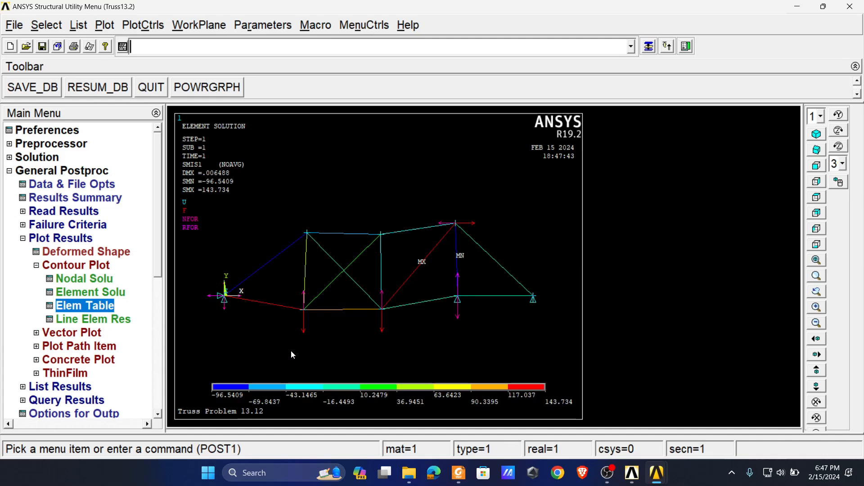
click(88, 292)
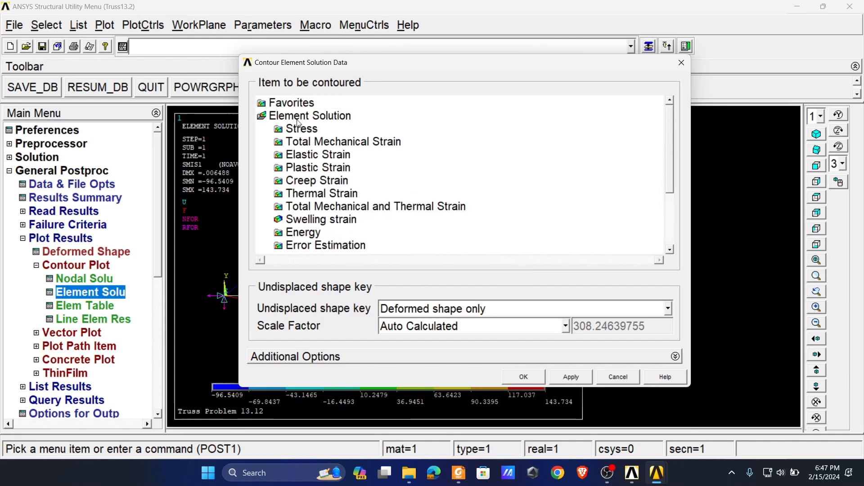
scroll(673, 151, down, 3)
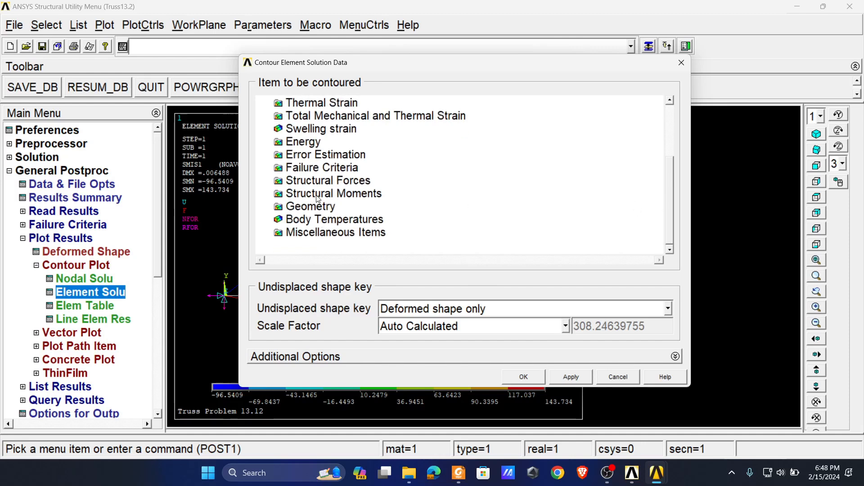
click(681, 62)
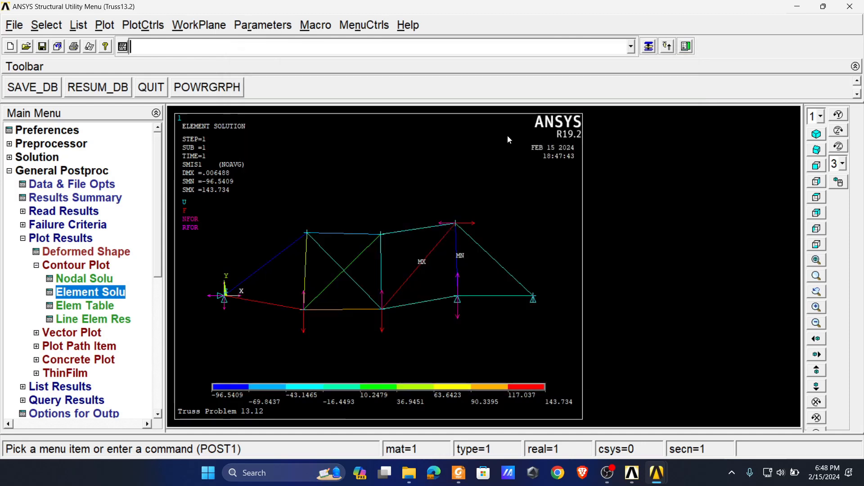
Plot the line element results on the undeformed shape using SMIS1 at nodes I and J with scale factor 1.
click(78, 320)
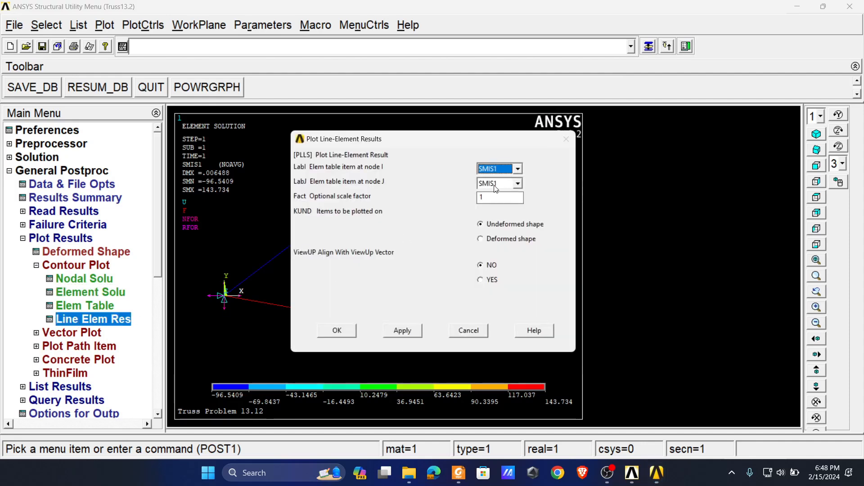
click(337, 330)
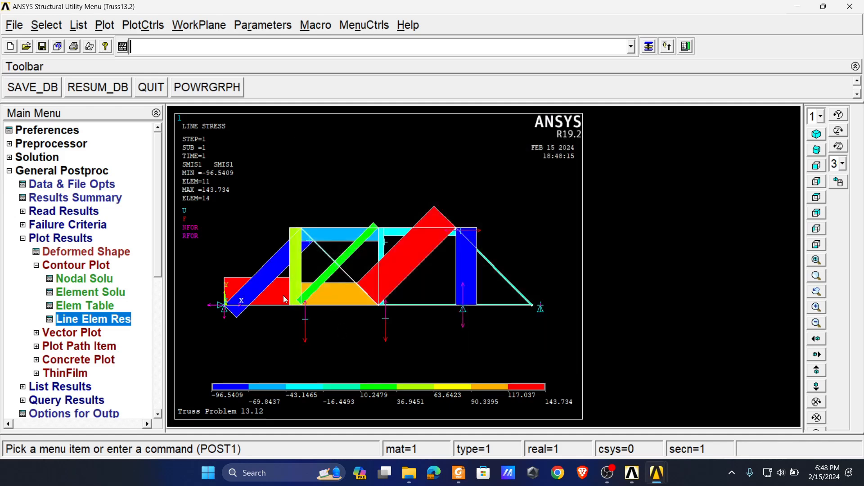